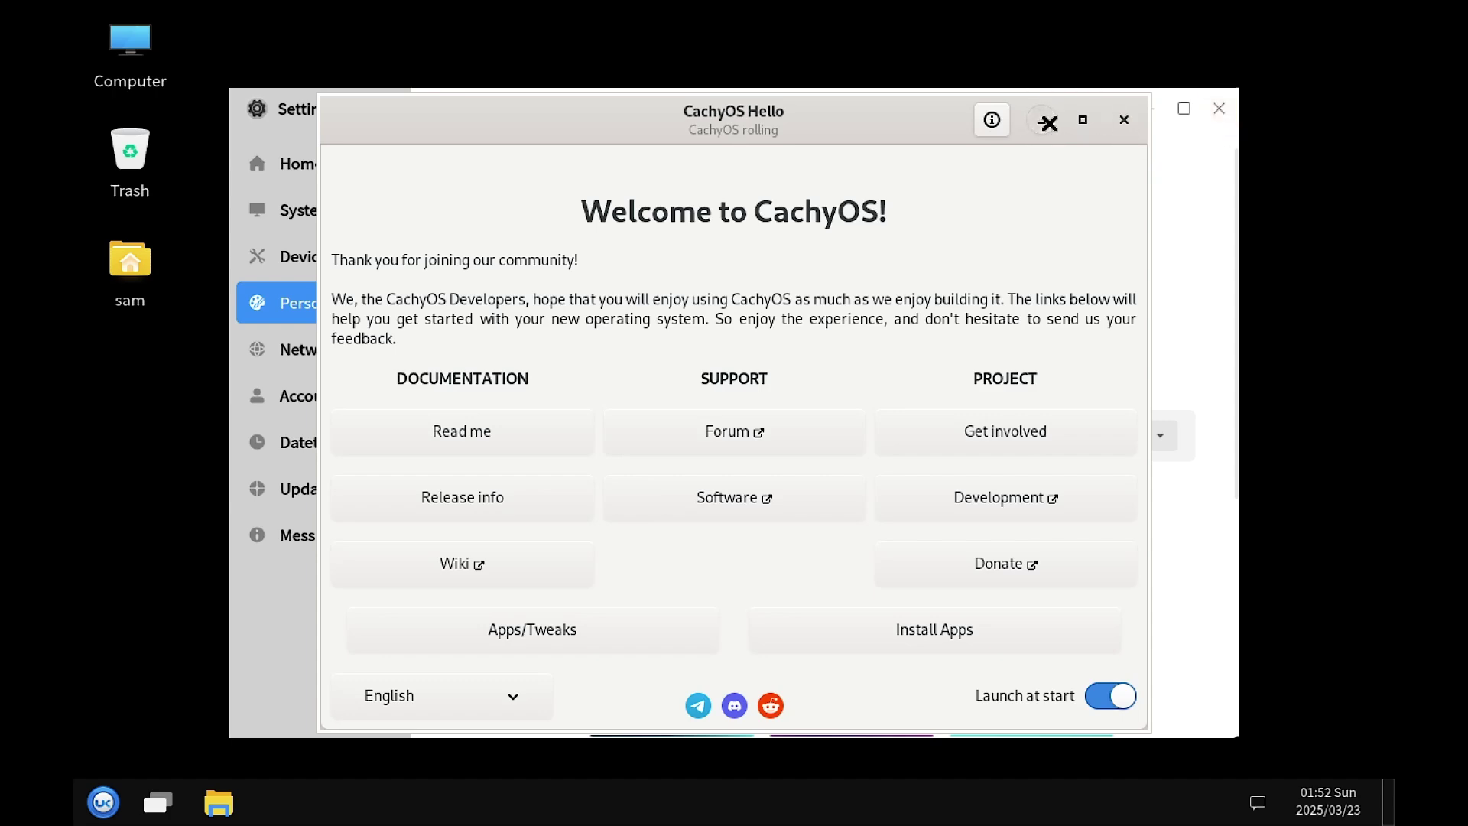
Move the CachyOS Hello window clear of the Settings window and set the display resolution to 1920x1080
mouse_move(672, 115)
mouse_down()
mouse_move(490, 178)
mouse_move(374, 479)
mouse_move(713, 232)
mouse_move(679, 115)
mouse_up()
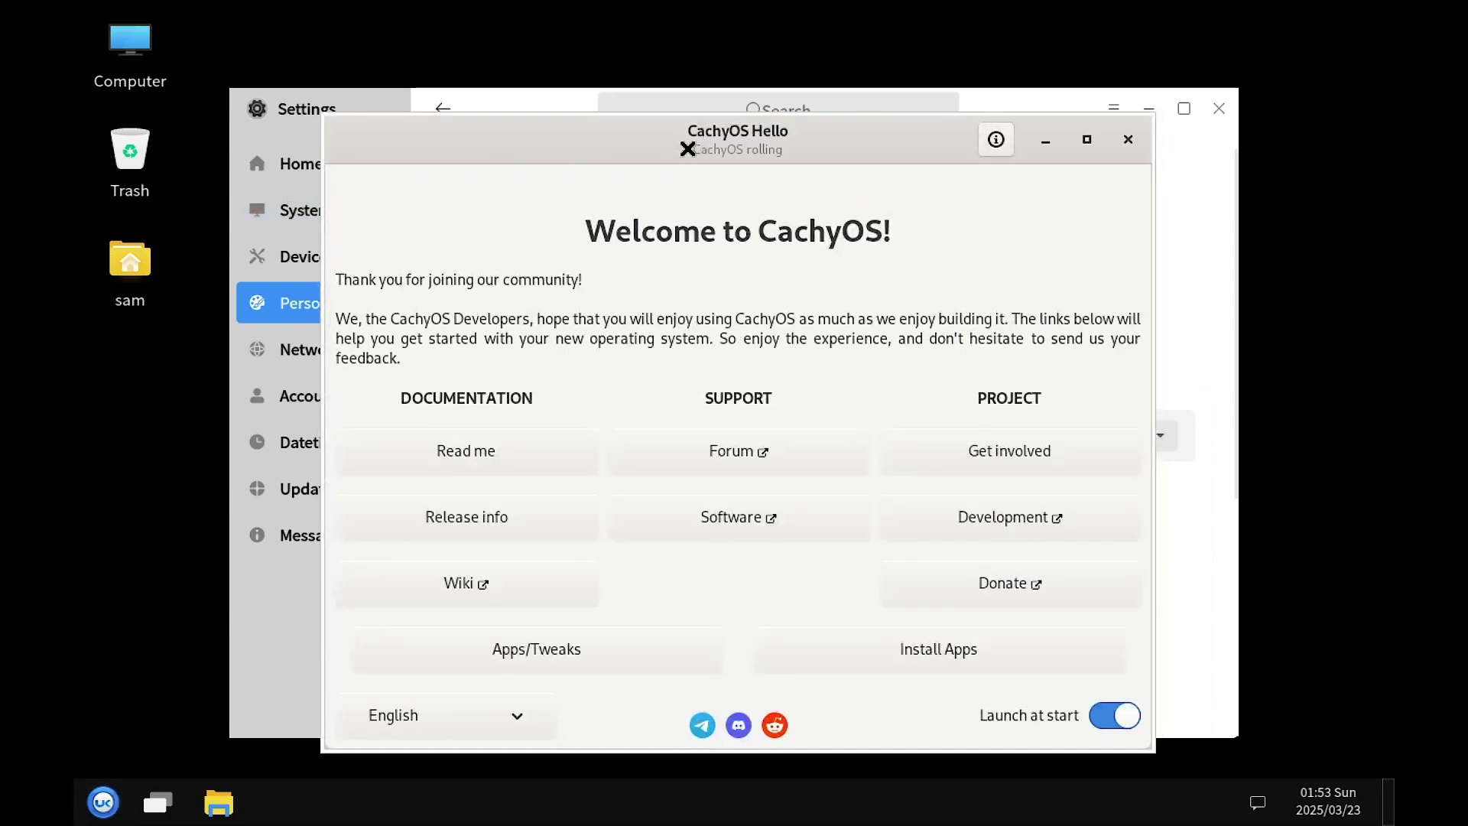
drag(687, 150, 424, 411)
click(325, 216)
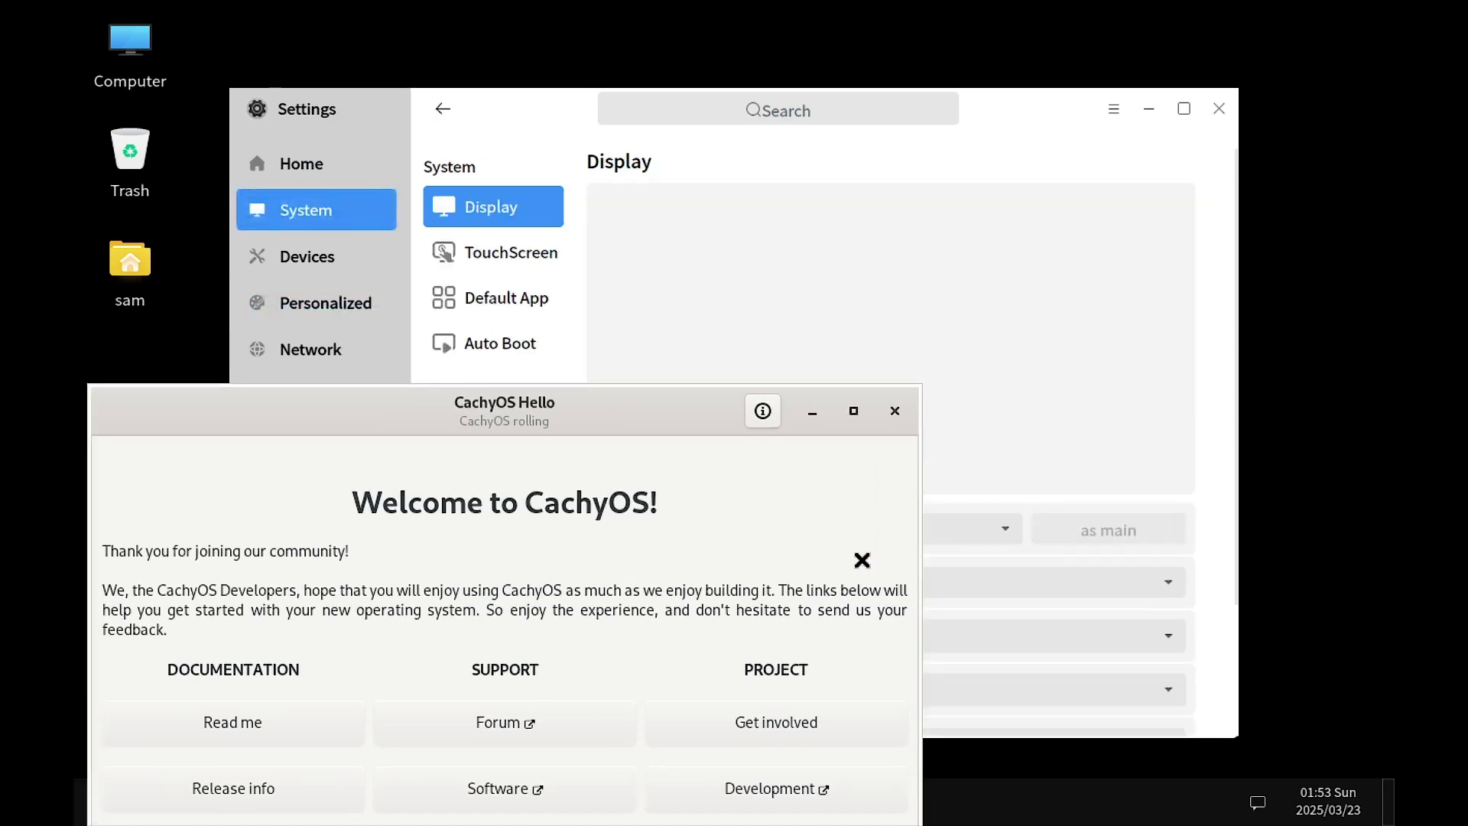
drag(491, 406, 686, 761)
click(834, 583)
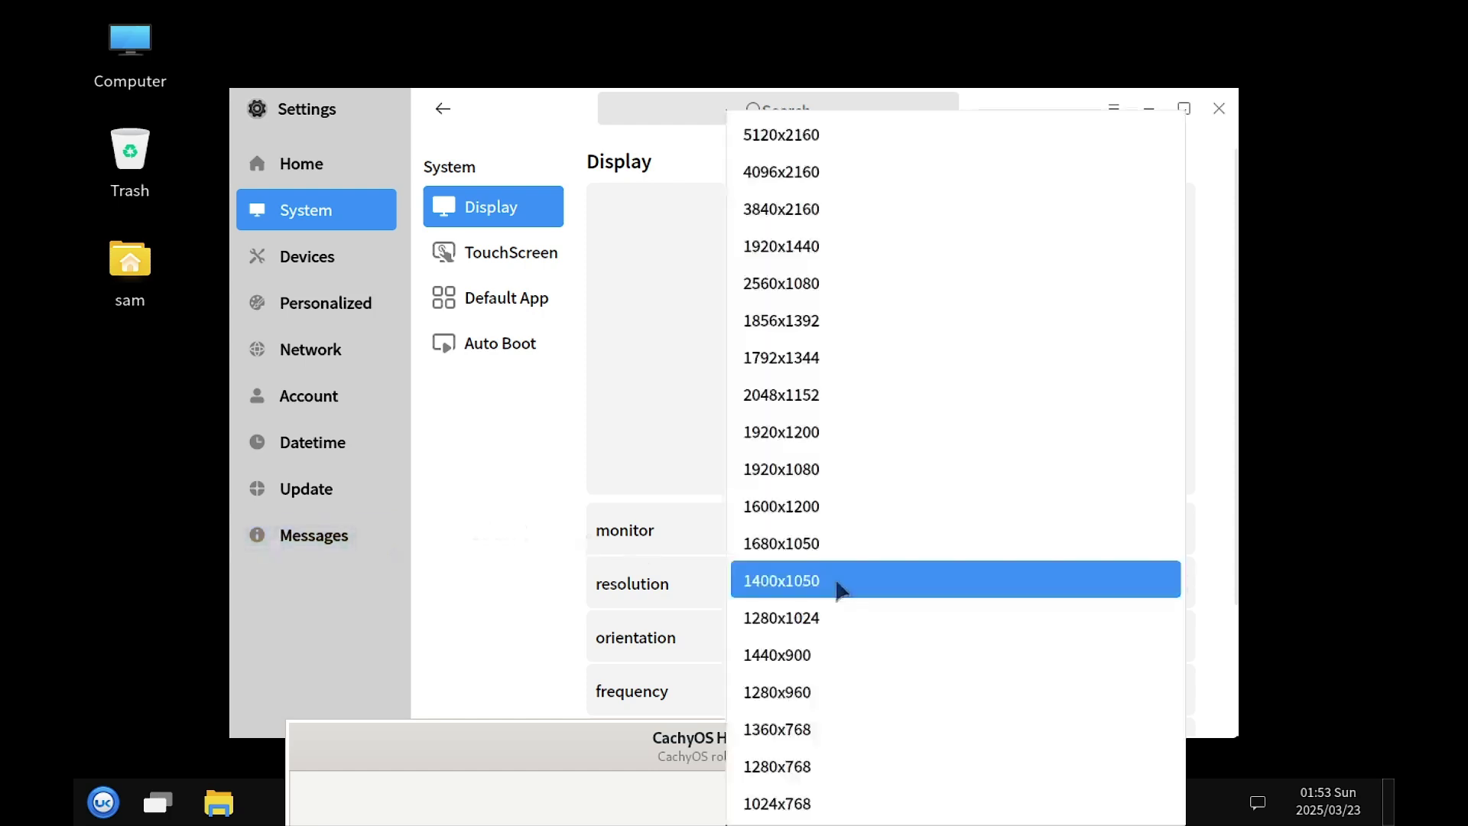
click(827, 470)
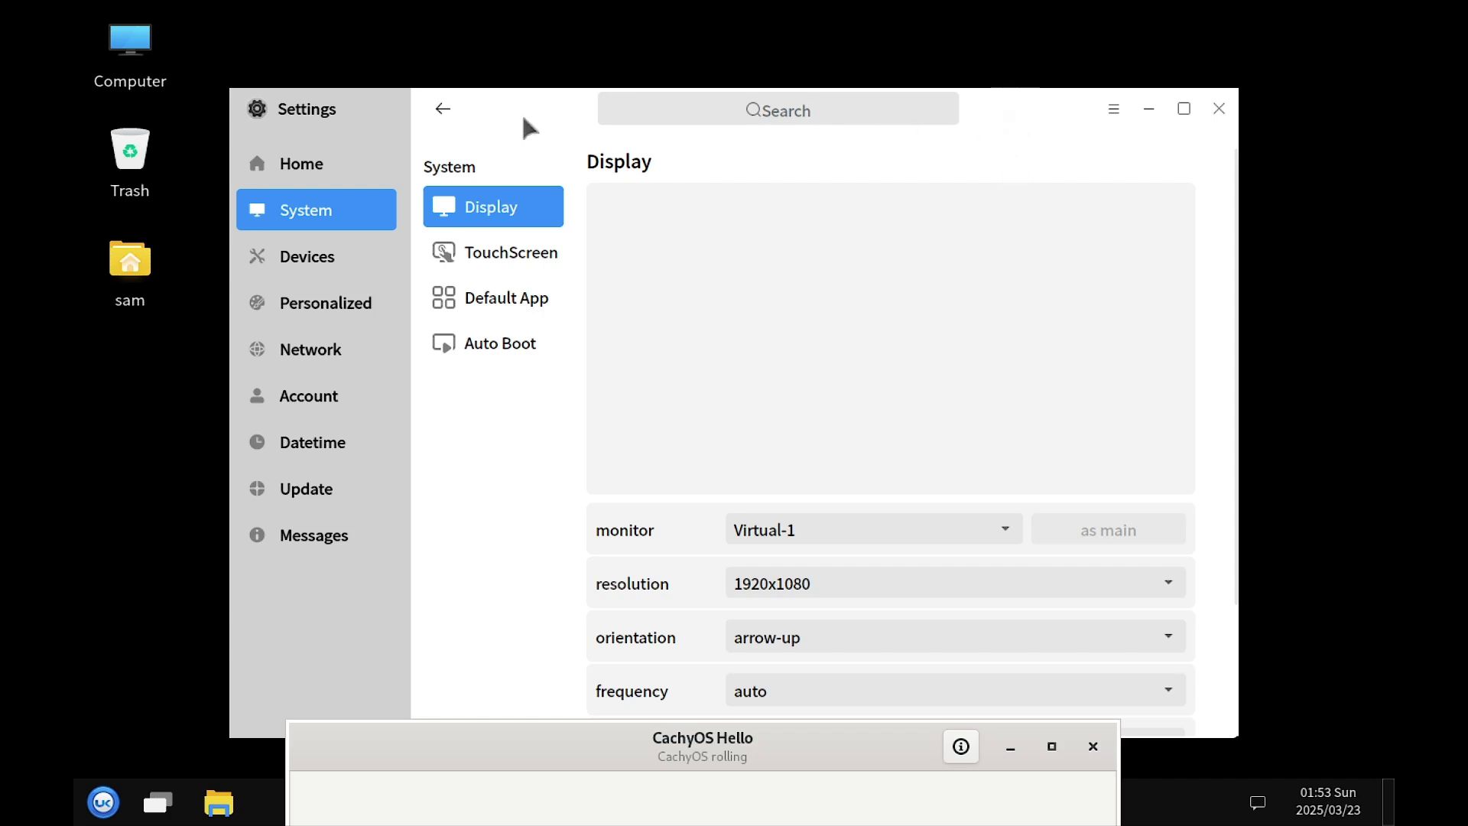
Move the CachyOS Hello window further down, examine all the display options, and return to the Settings overview
drag(793, 760, 679, 819)
scroll(1005, 496, down, 3)
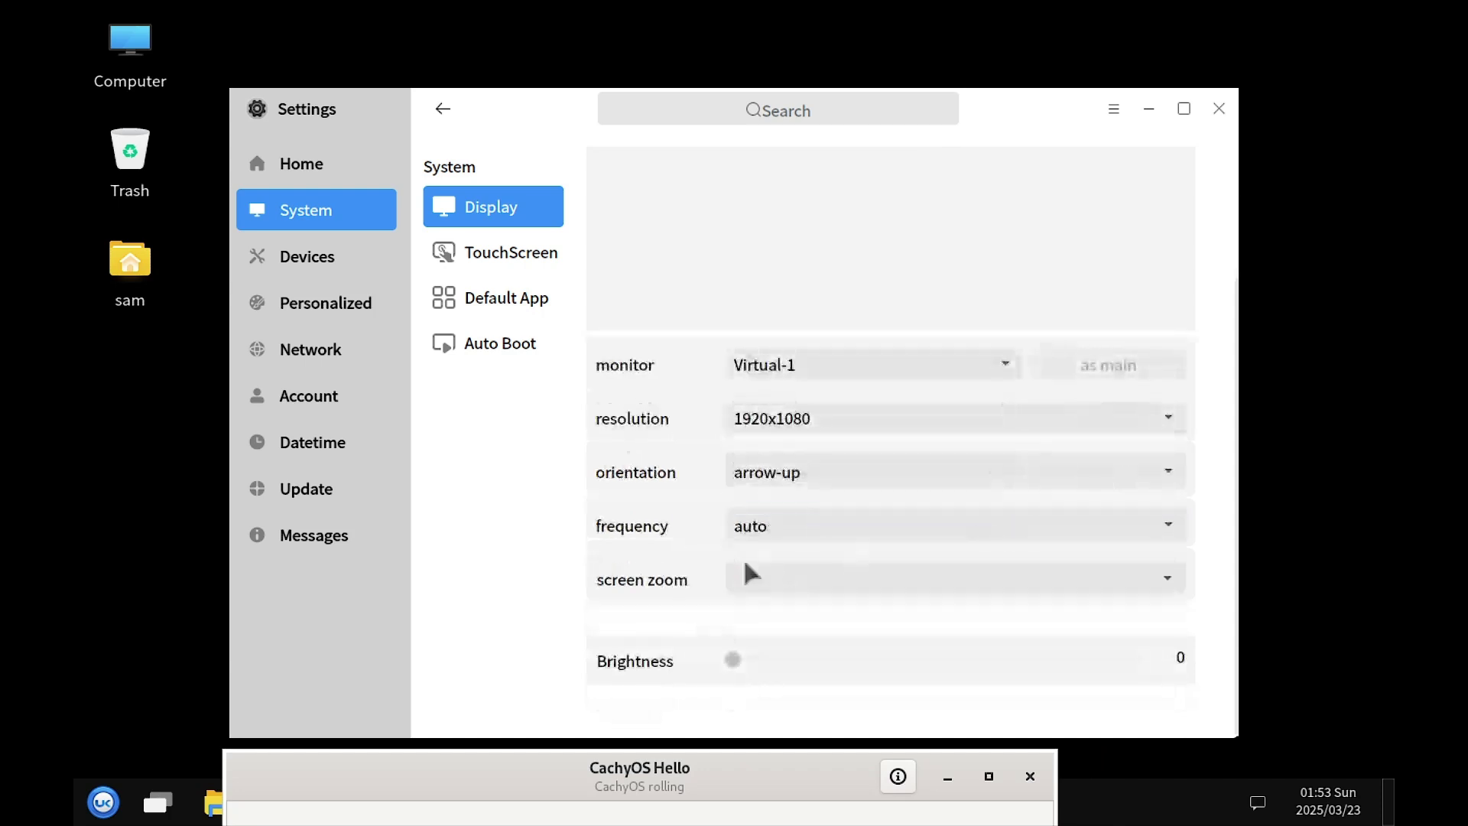
scroll(1126, 435, up, 3)
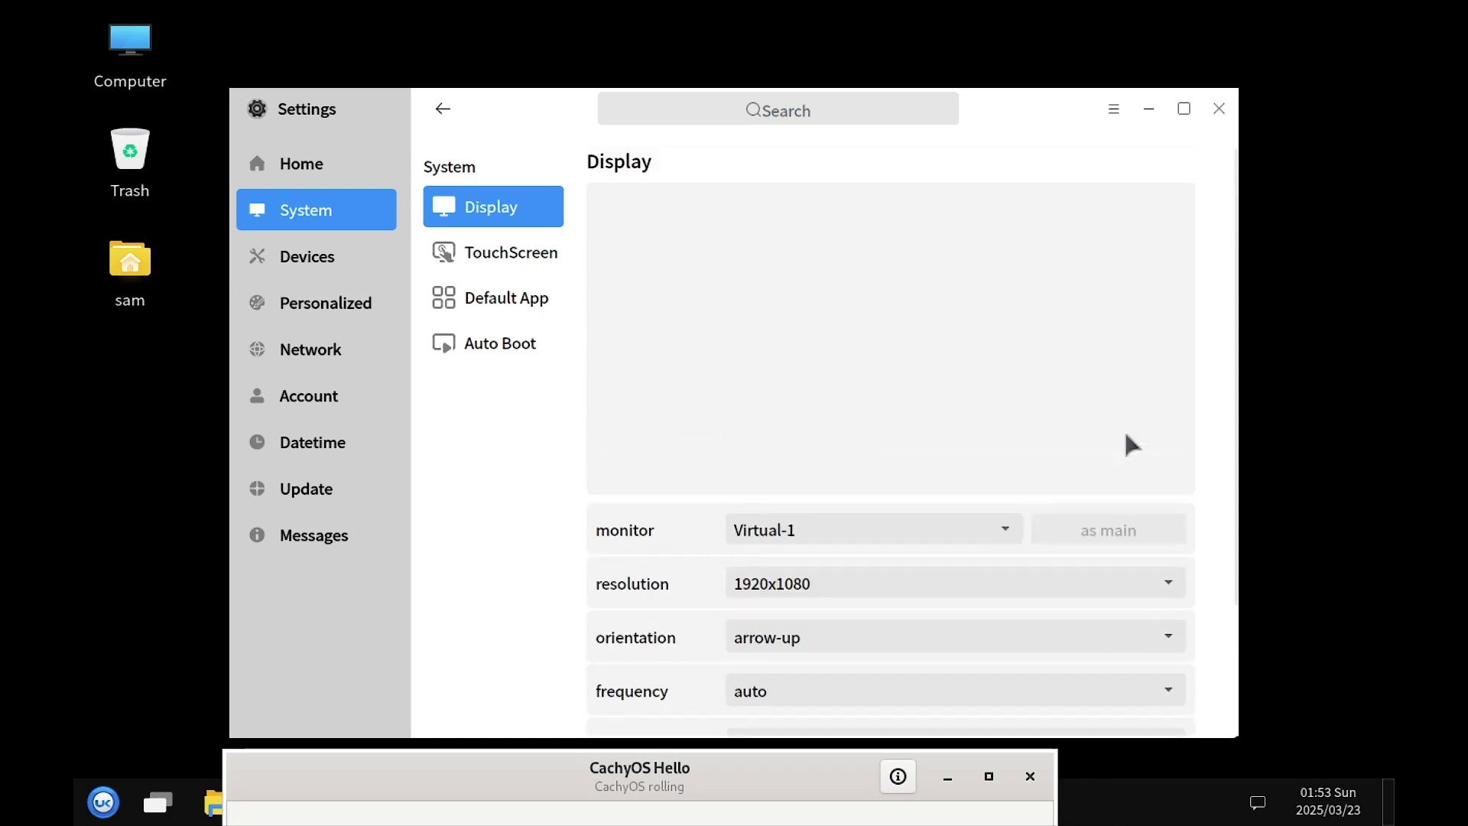
scroll(990, 449, down, 3)
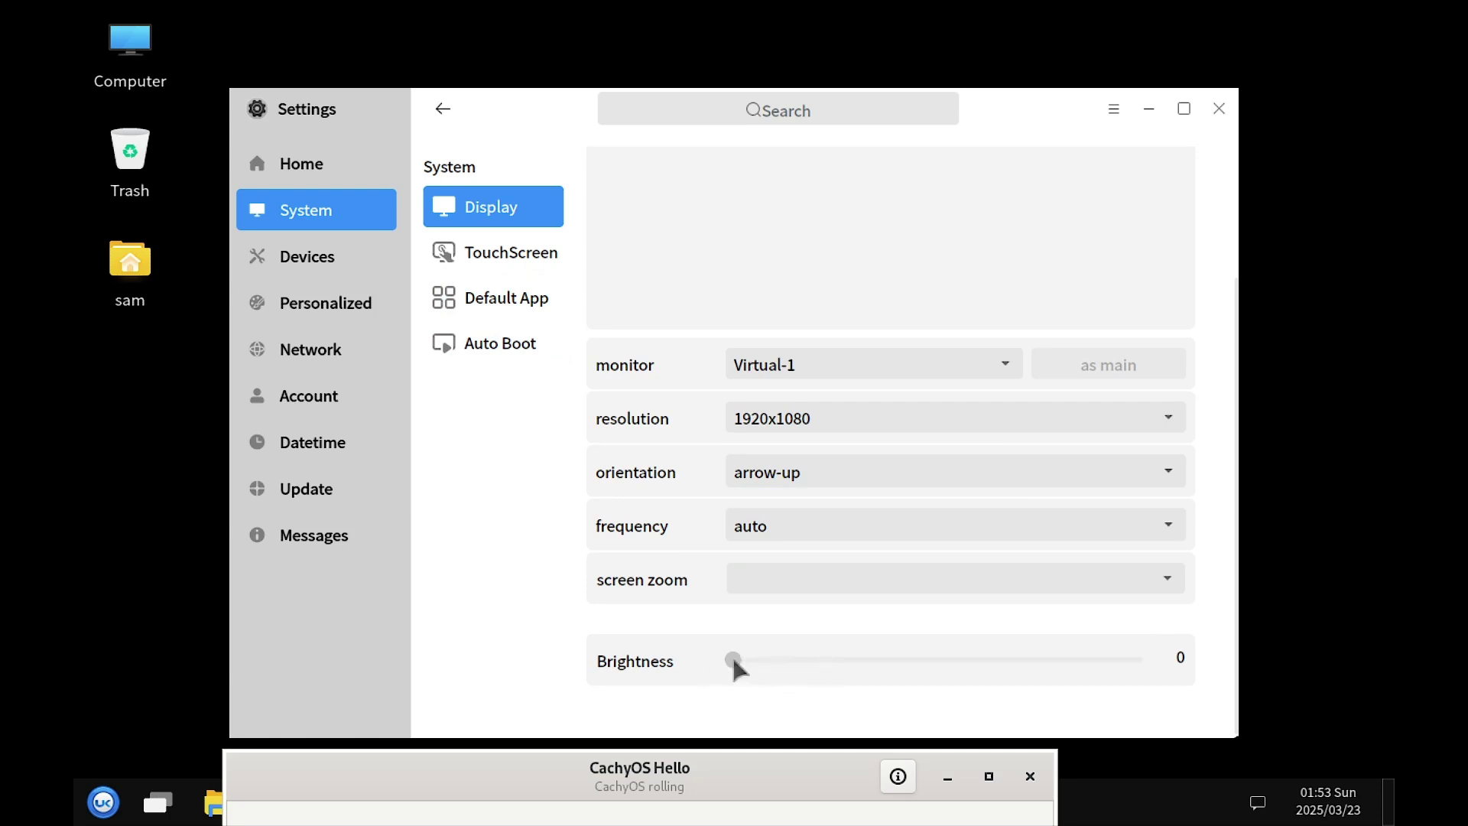
click(314, 163)
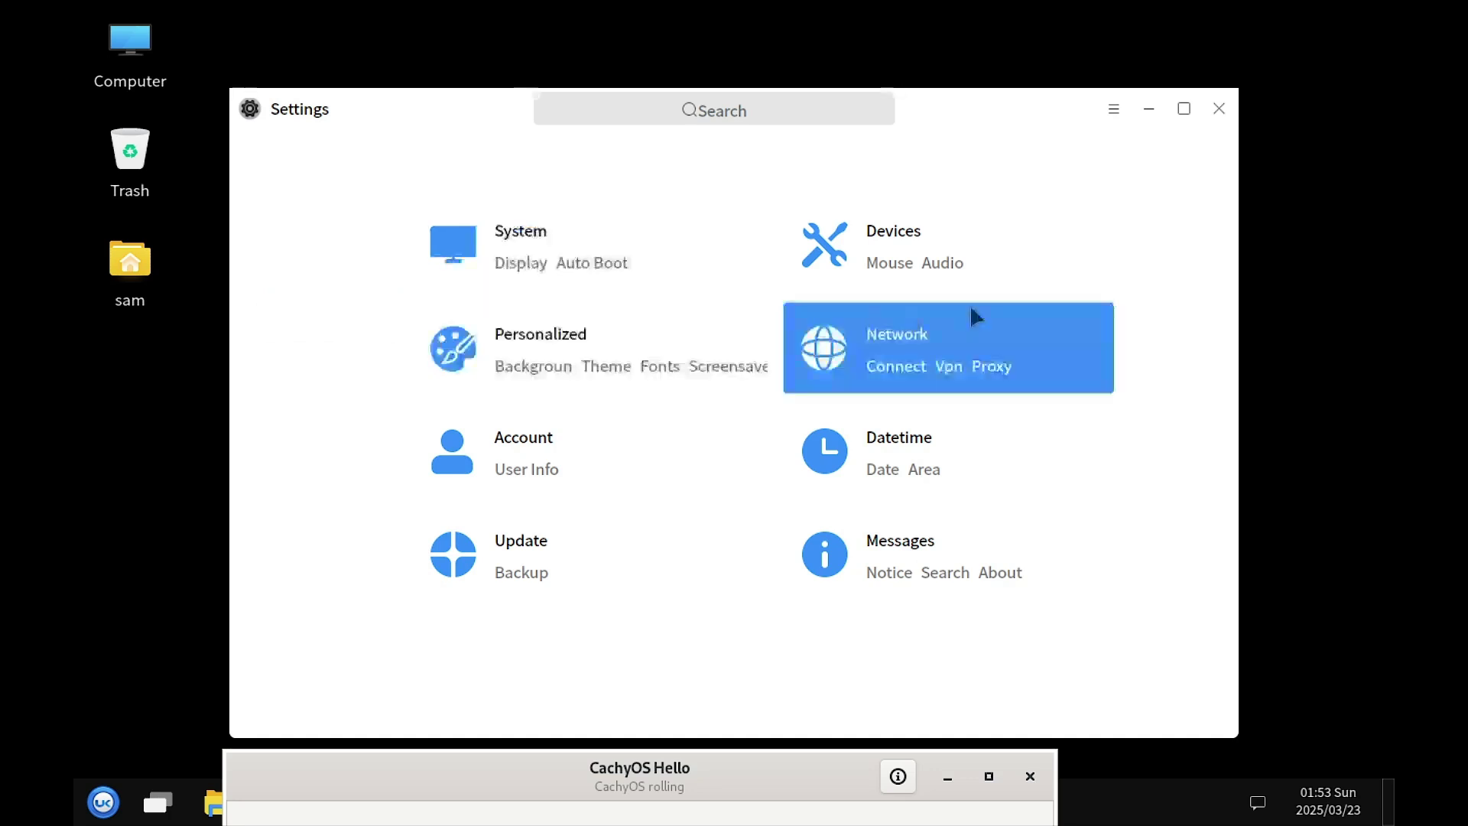
Reopen the display settings and choose 1920x1080 as the resolution again
click(596, 247)
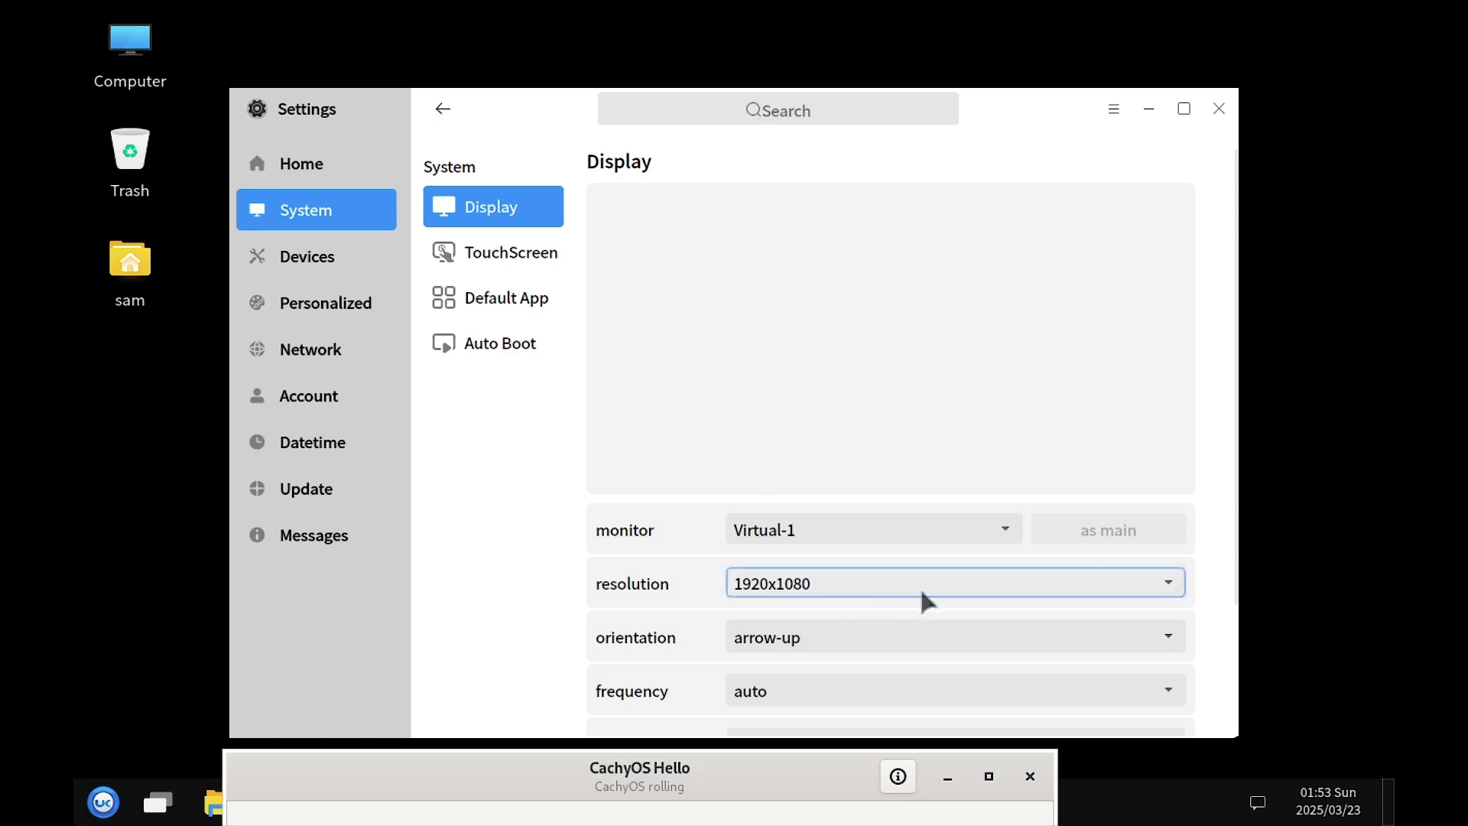
click(1169, 585)
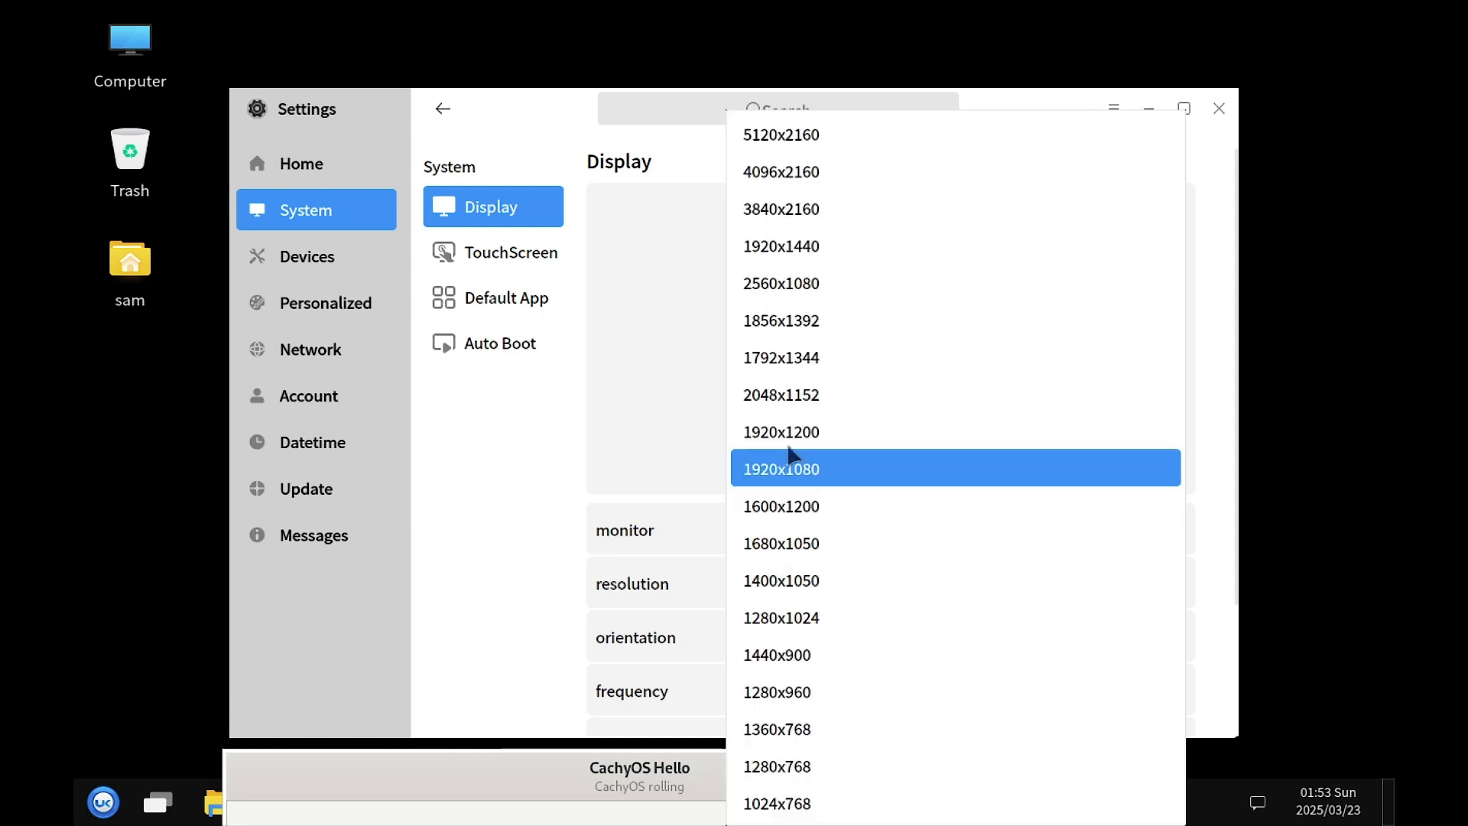
click(789, 470)
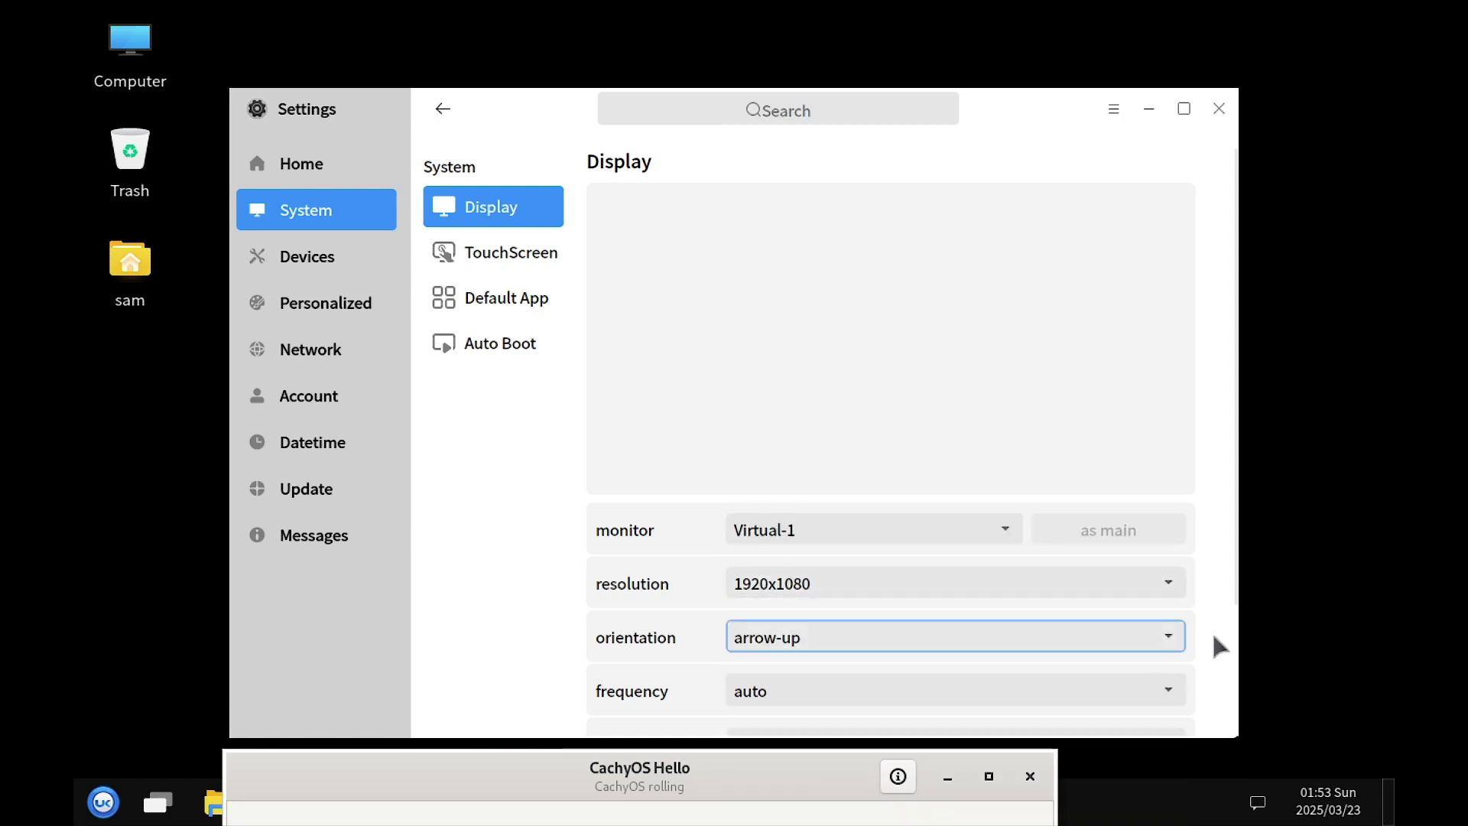
Examine the remaining display options and the default applications under System, and return to the display page
scroll(1203, 644, down, 3)
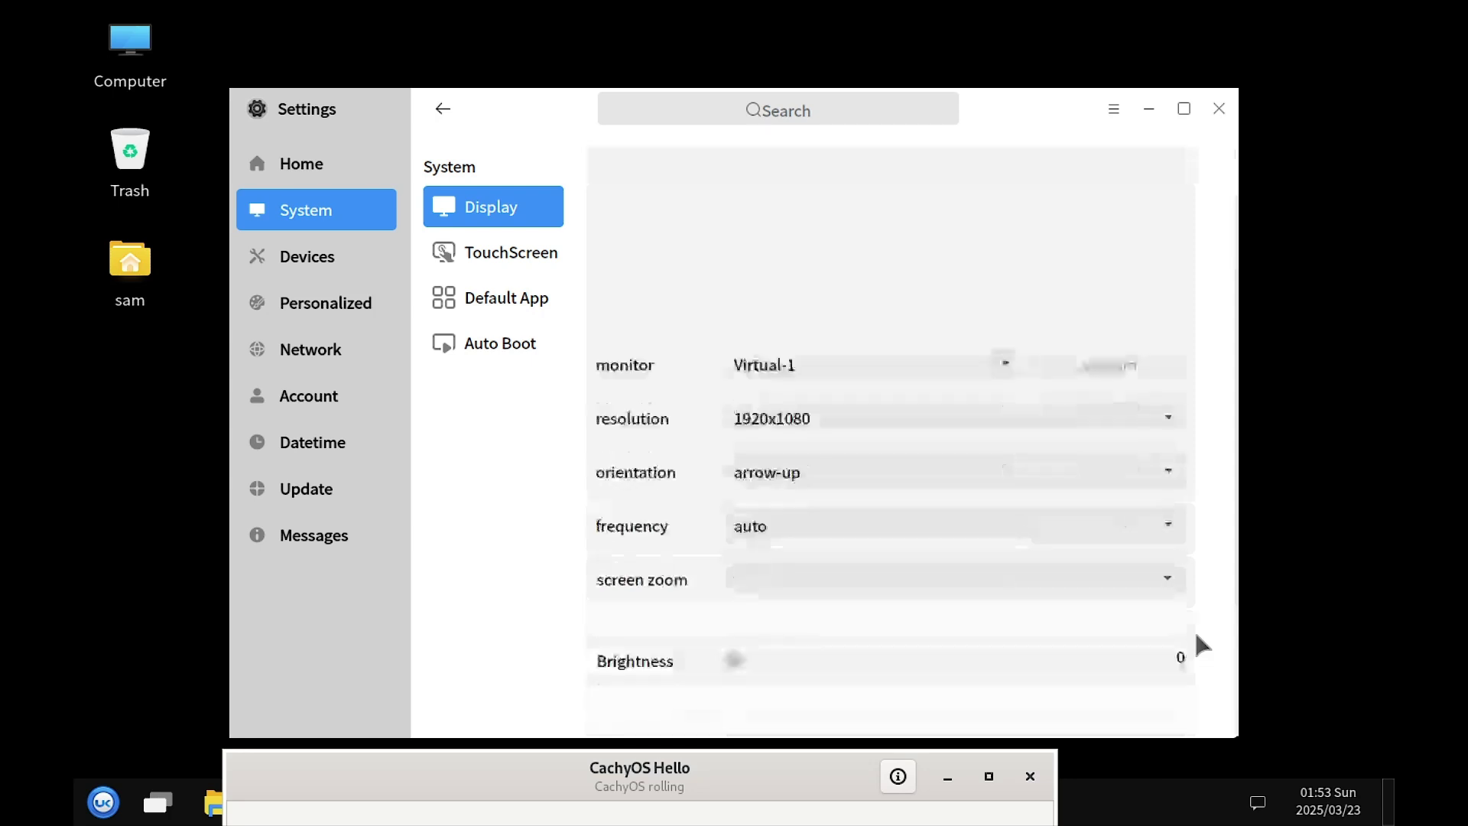
click(527, 346)
click(507, 306)
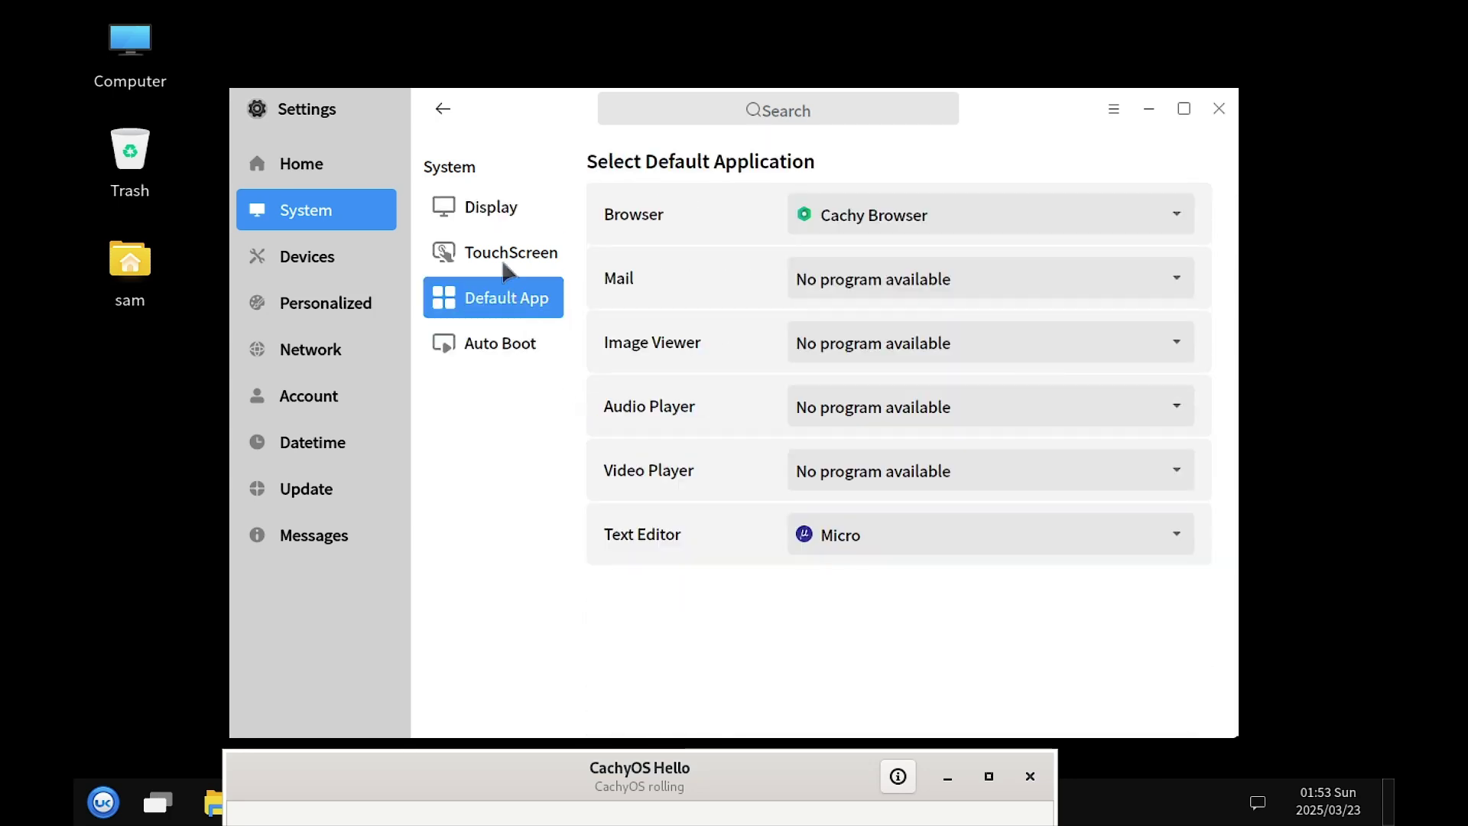
click(504, 262)
click(496, 221)
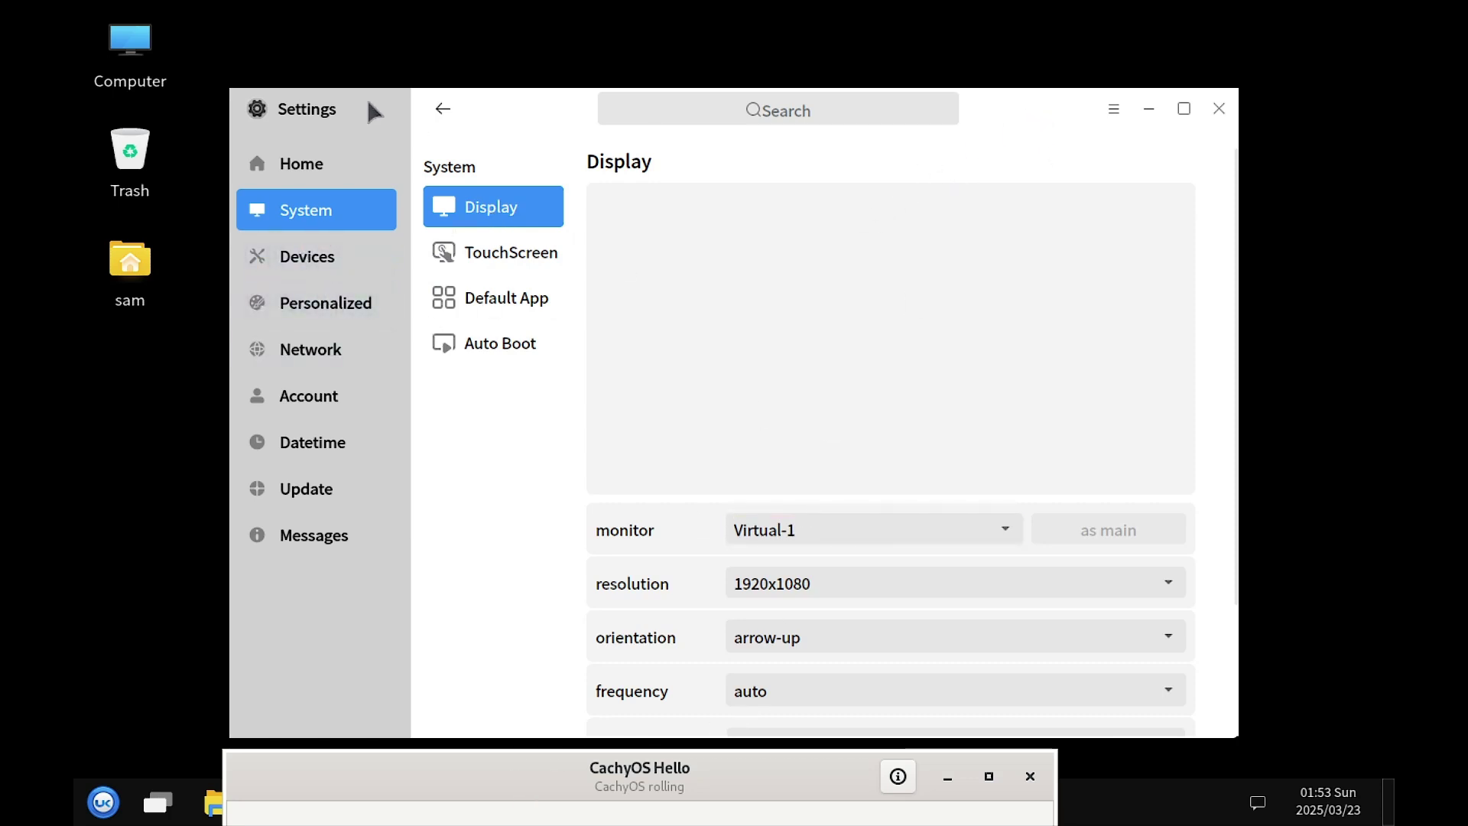
Return to the Settings overview and close the CachyOS Hello welcome window
click(288, 164)
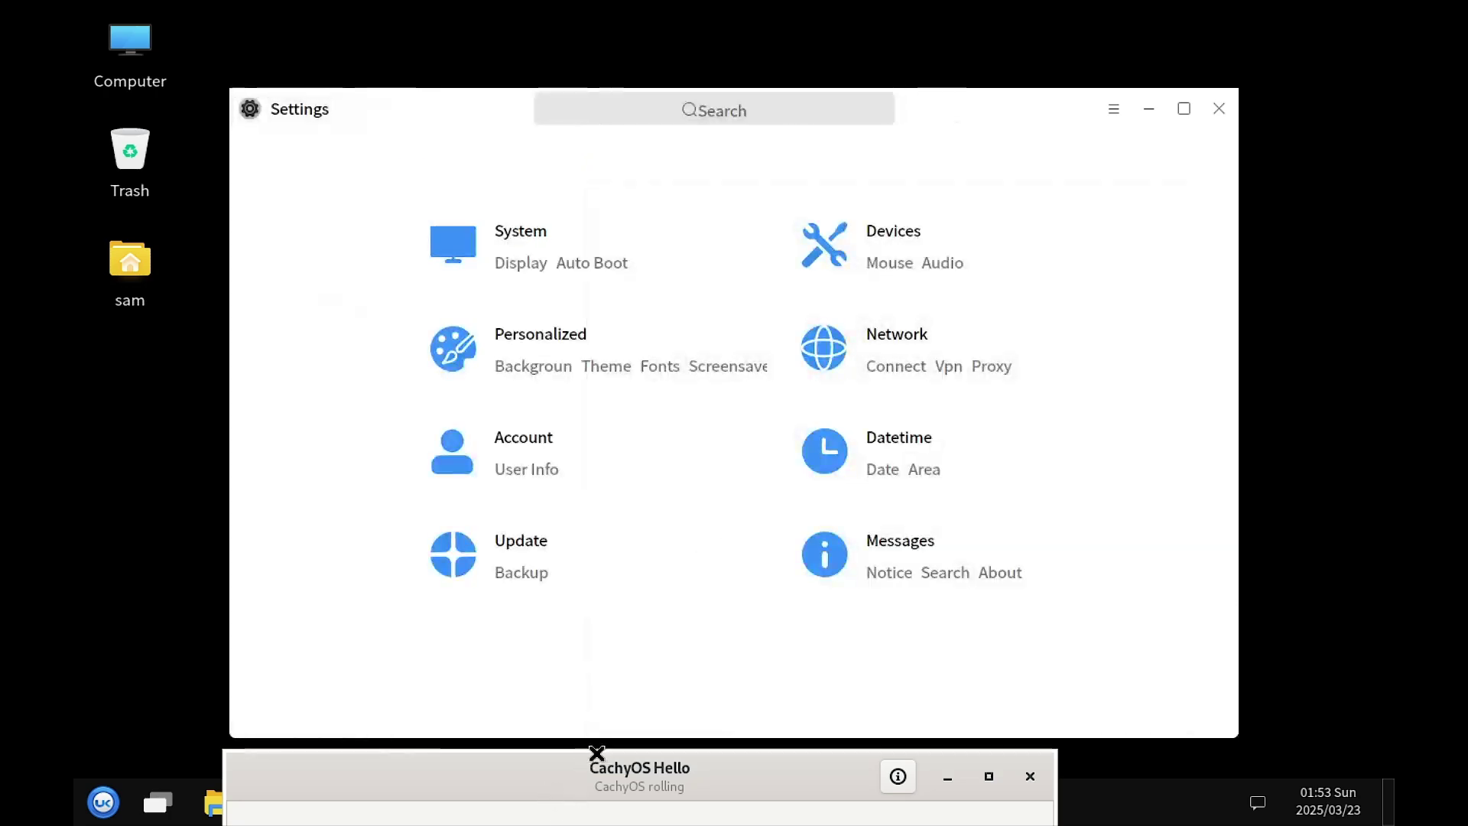
drag(596, 798, 673, 142)
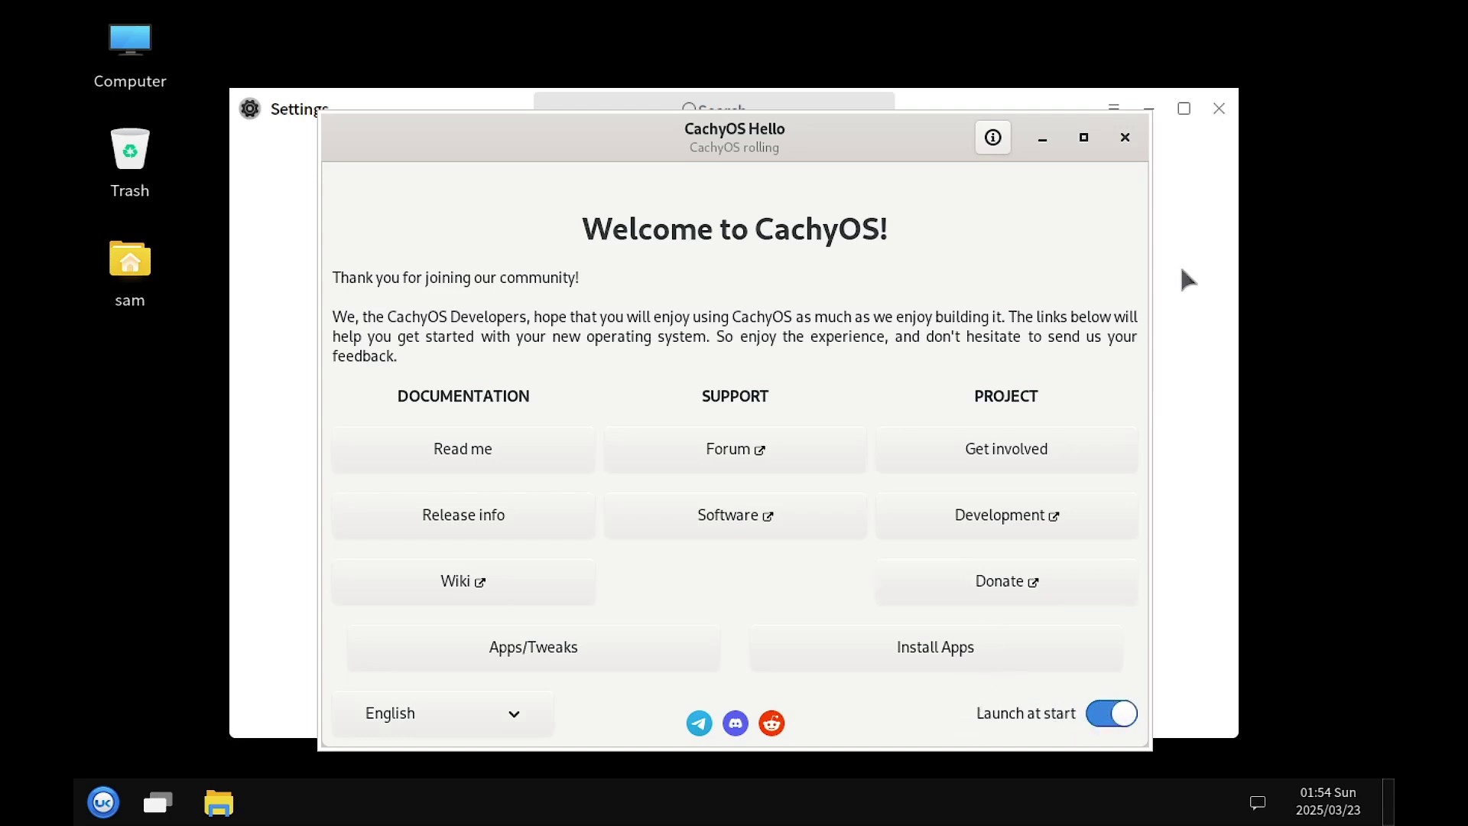
click(1125, 139)
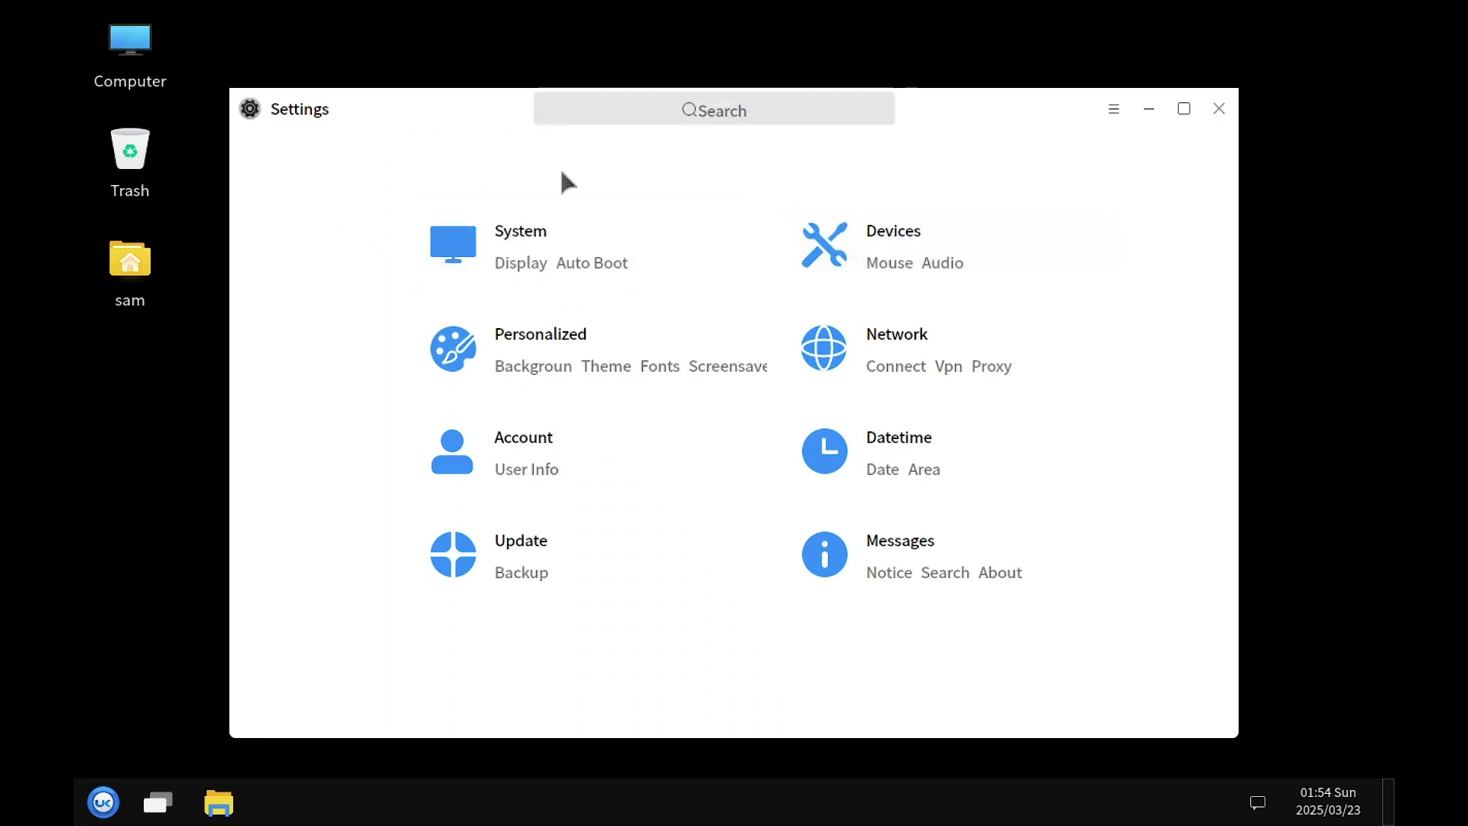
Set the desktop background to the picture of a pink ribbon on turquoise and look through the other wallpapers
click(616, 350)
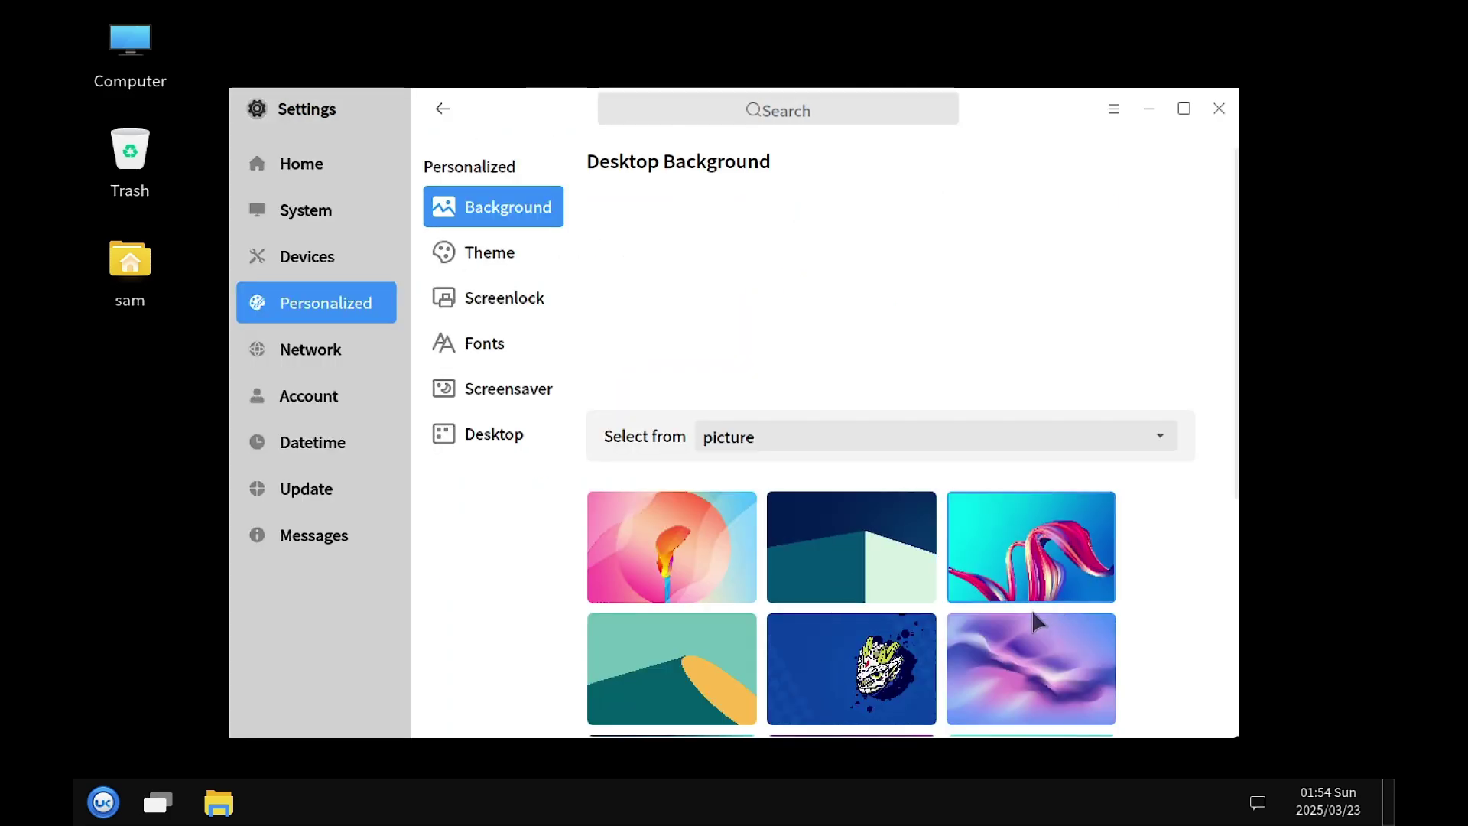
scroll(1024, 611, down, 5)
click(1010, 612)
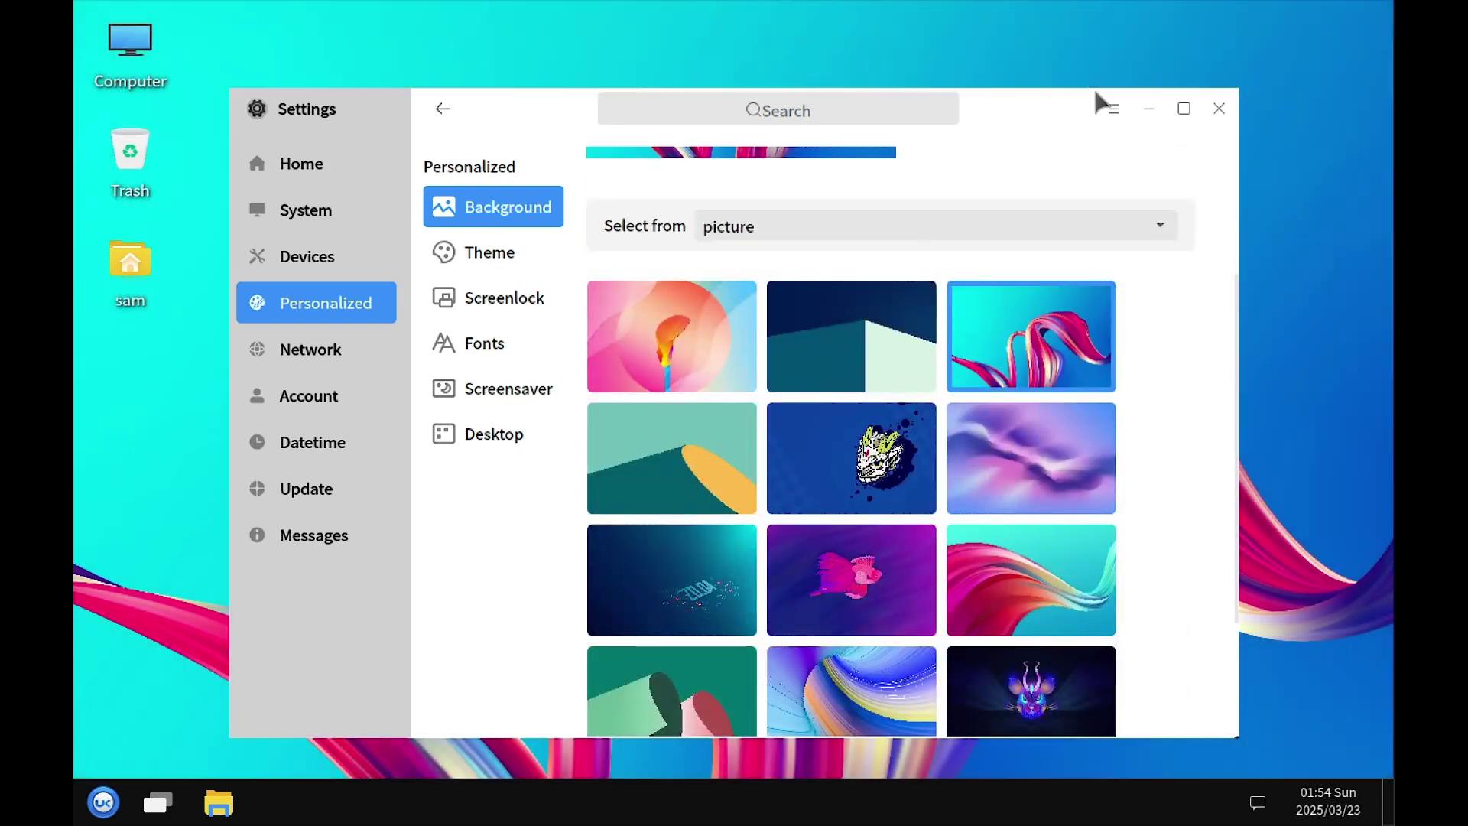
scroll(711, 601, down, 2)
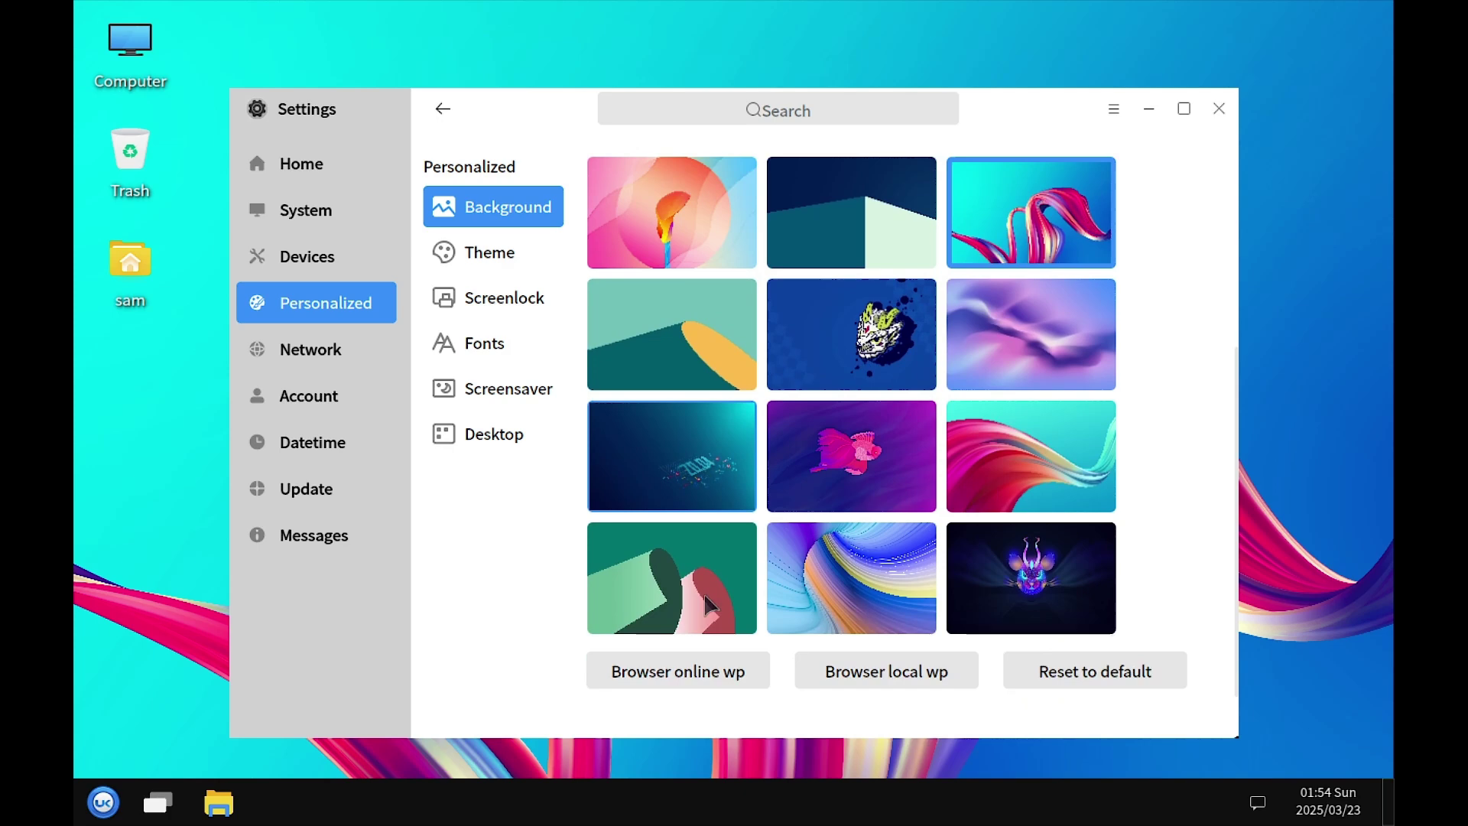
scroll(1236, 205, up, 5)
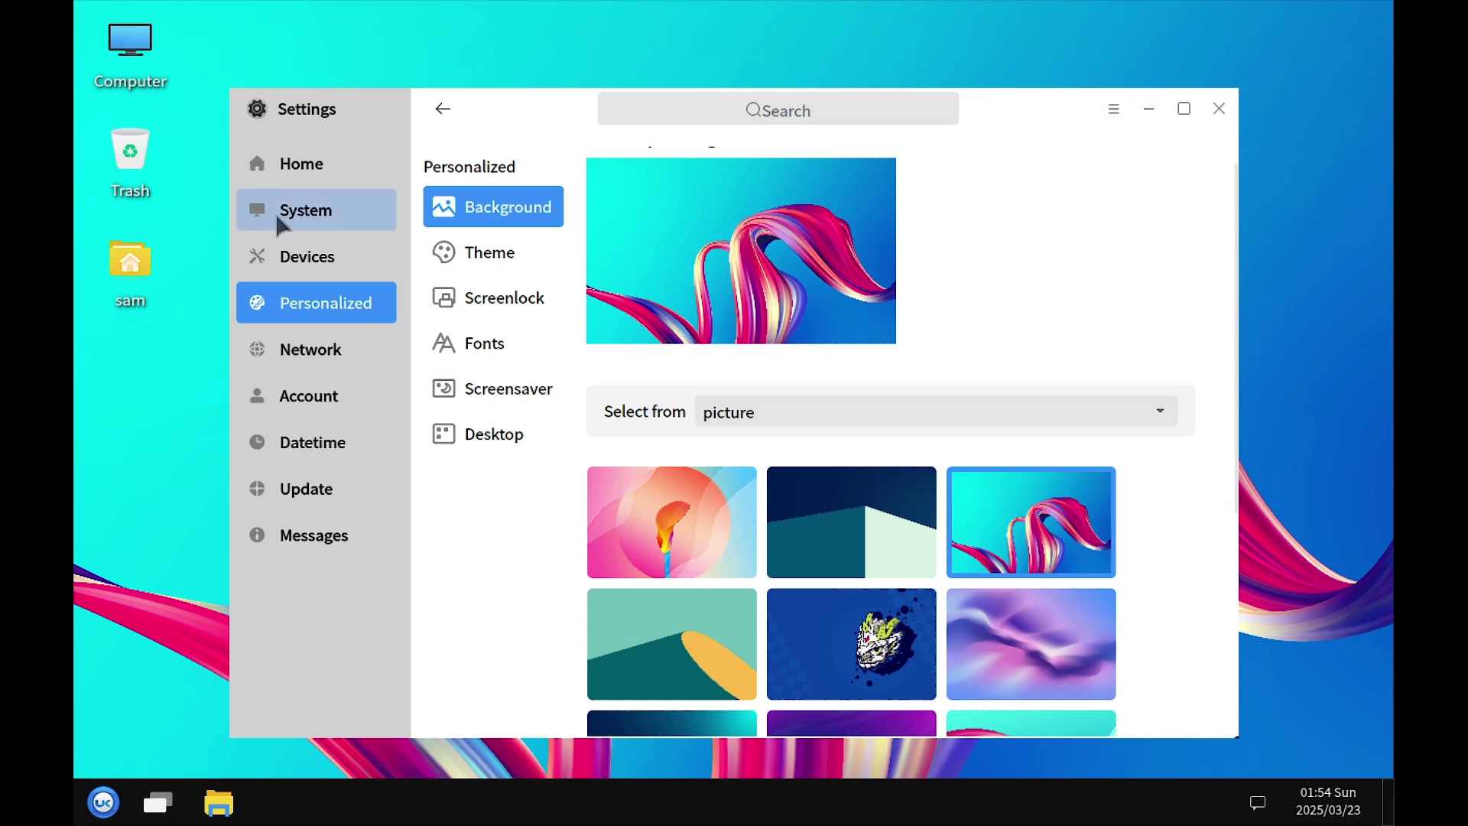
Examine the System settings for display, touch screen, default applications and autoboot apps
click(323, 166)
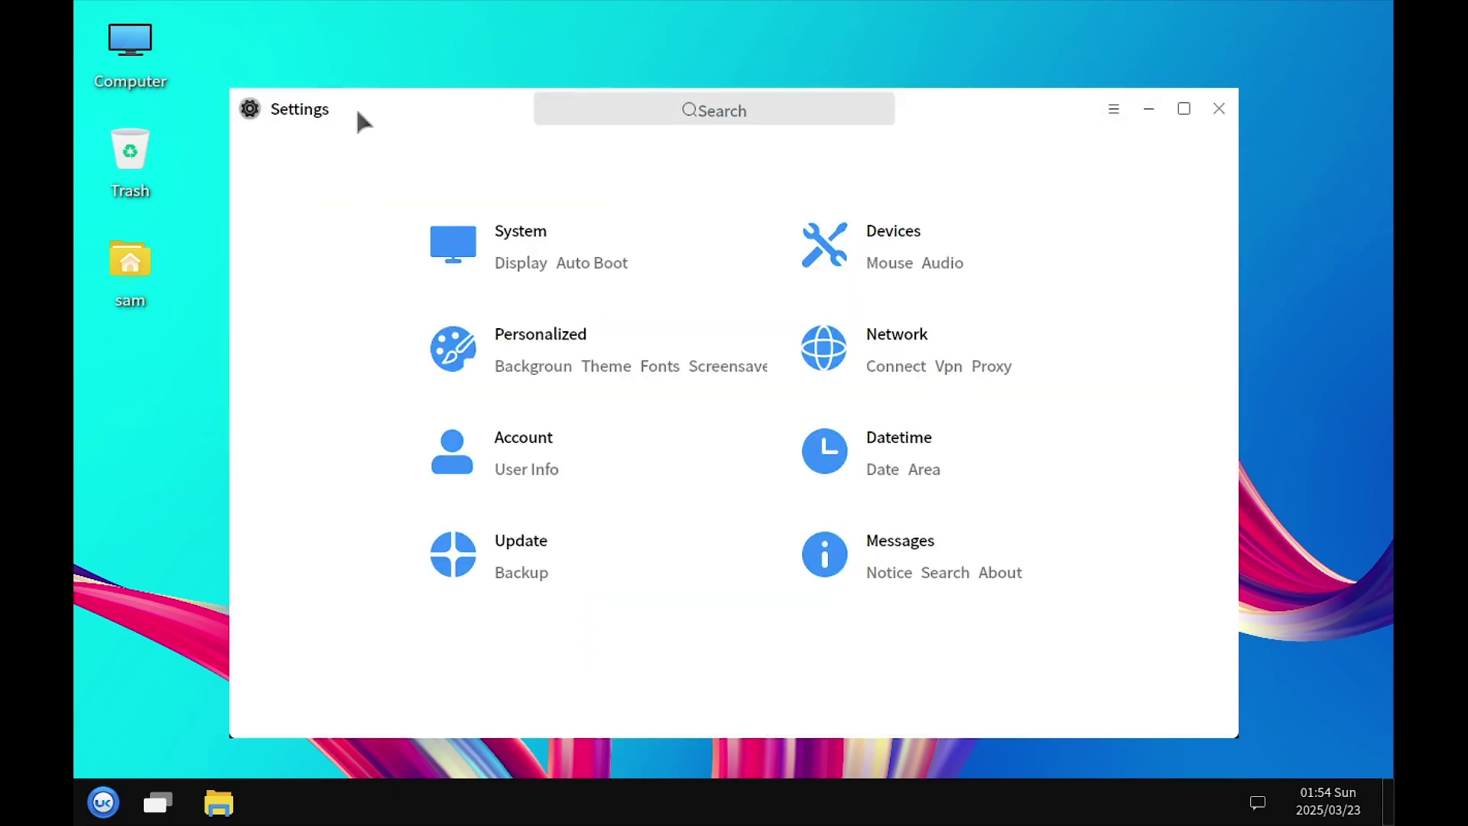
click(590, 258)
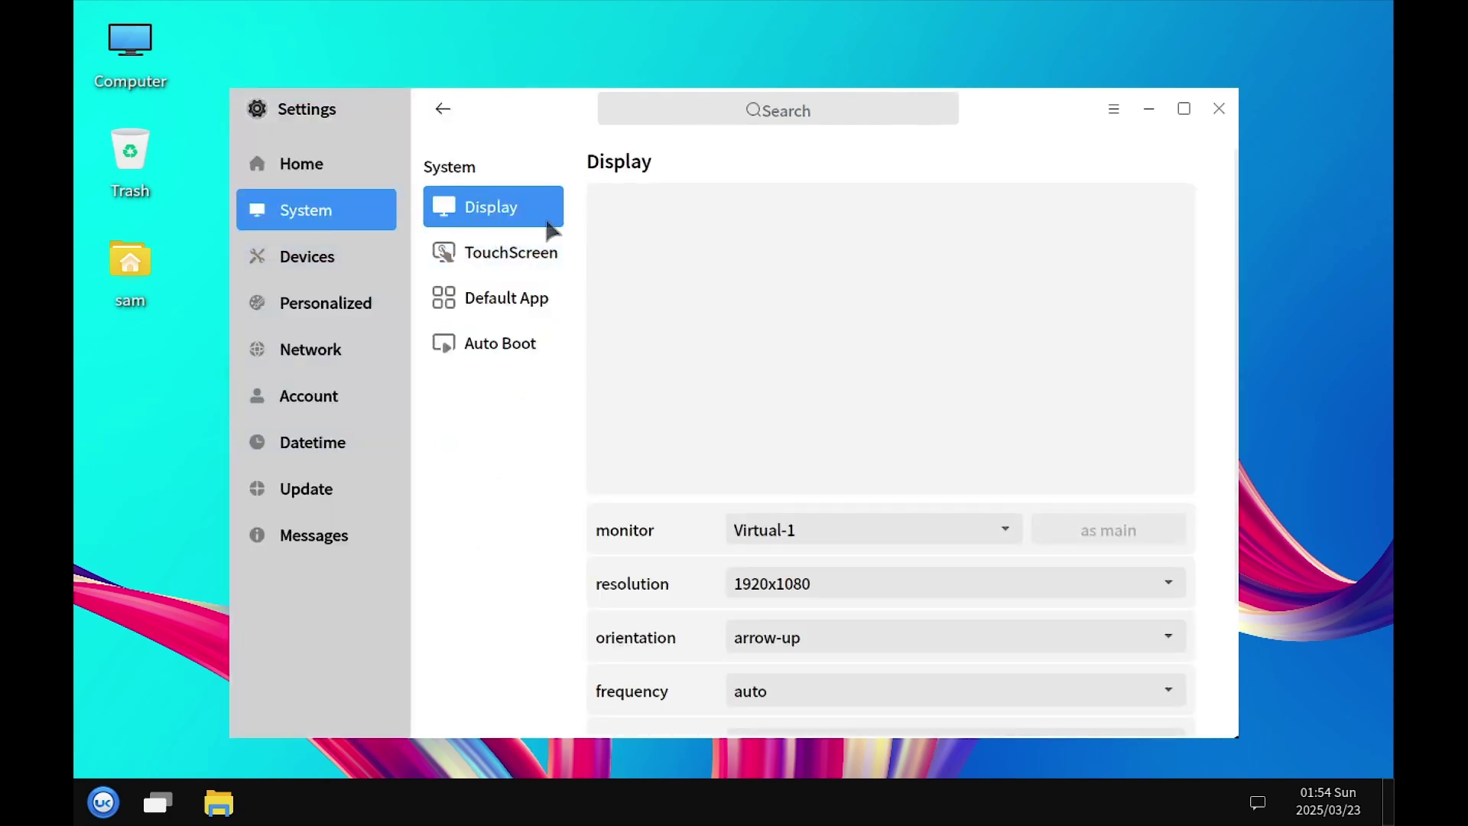
click(477, 260)
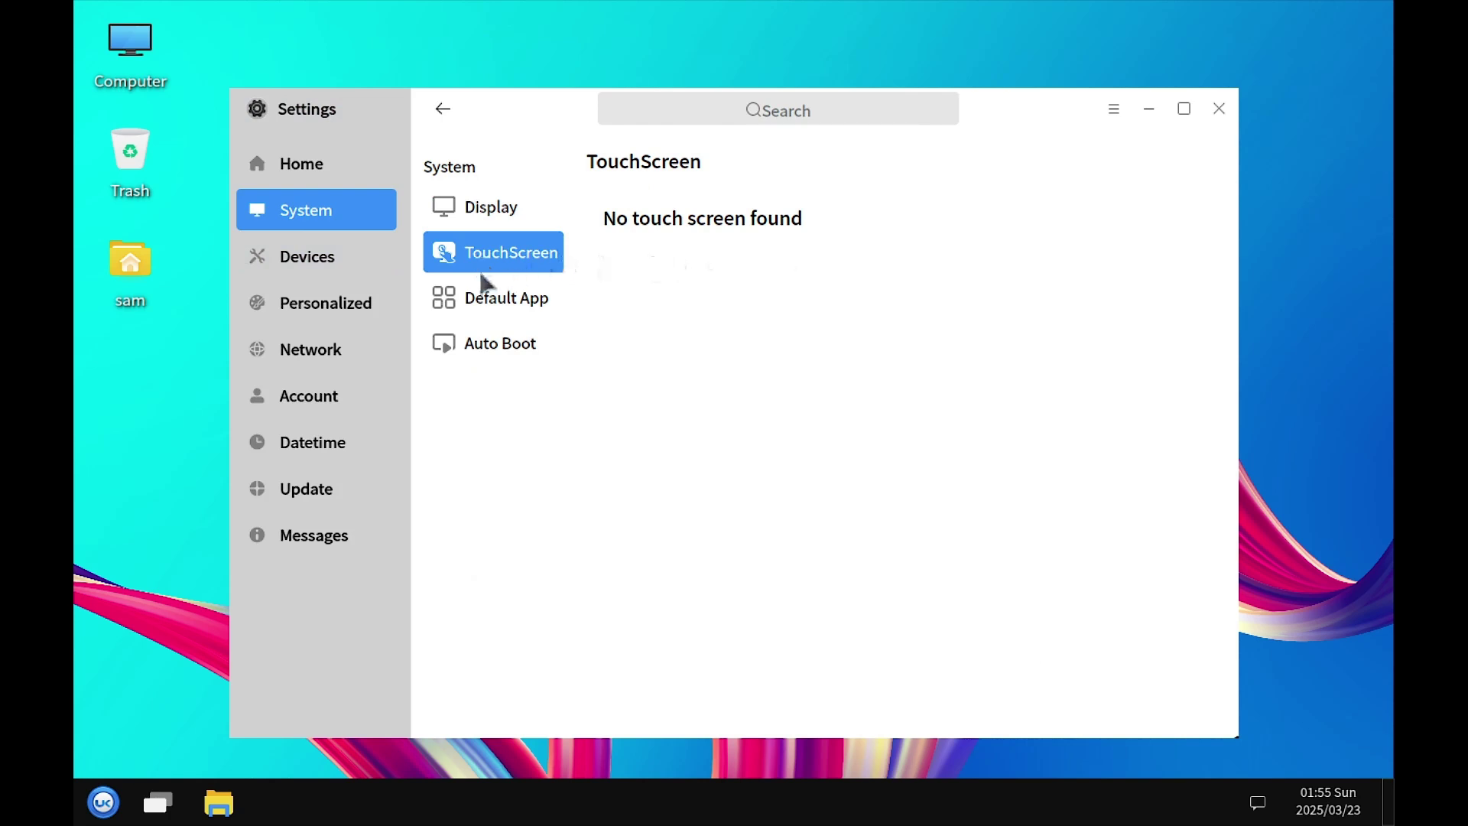
click(490, 309)
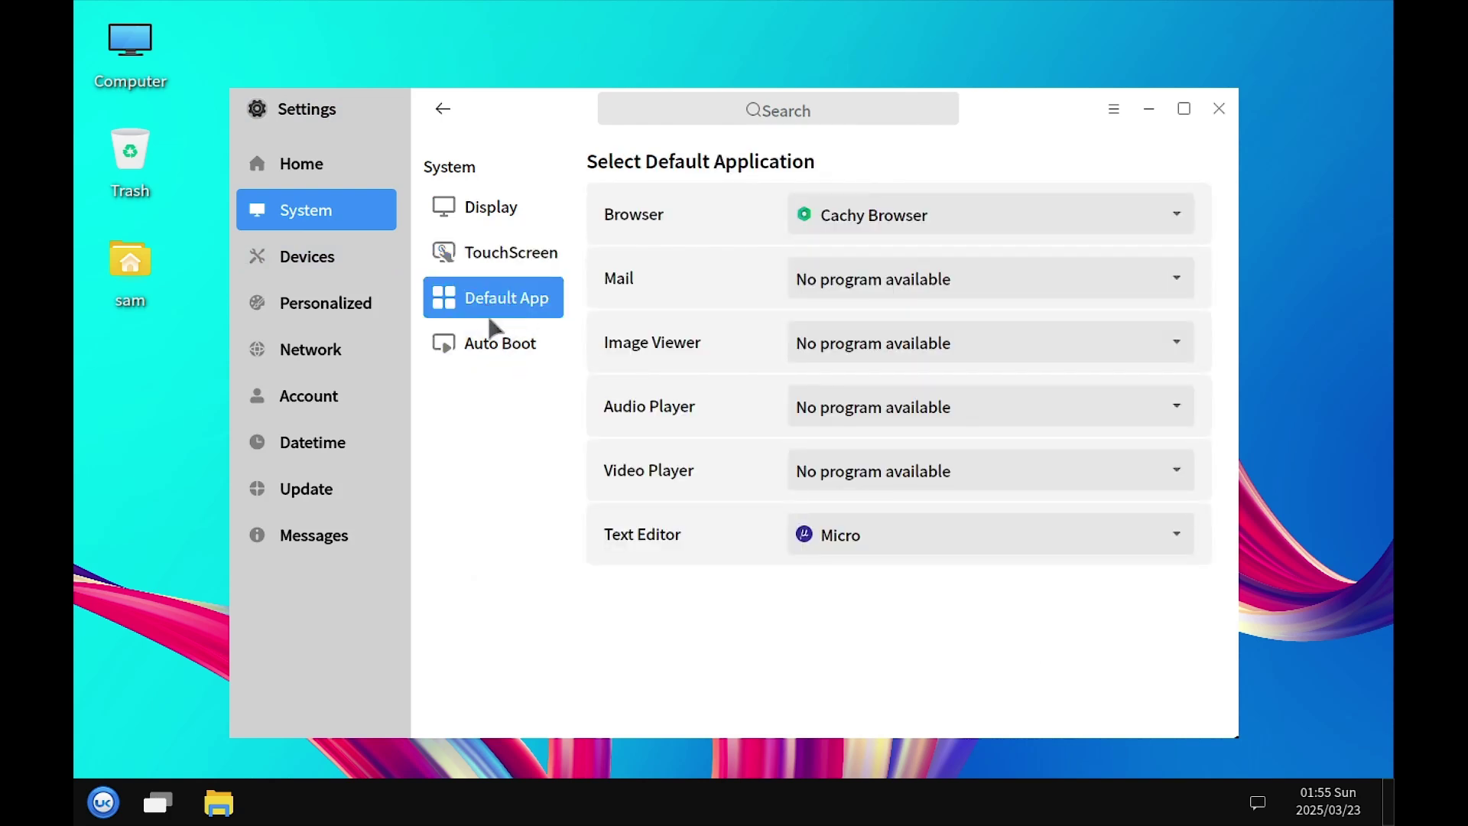
click(517, 356)
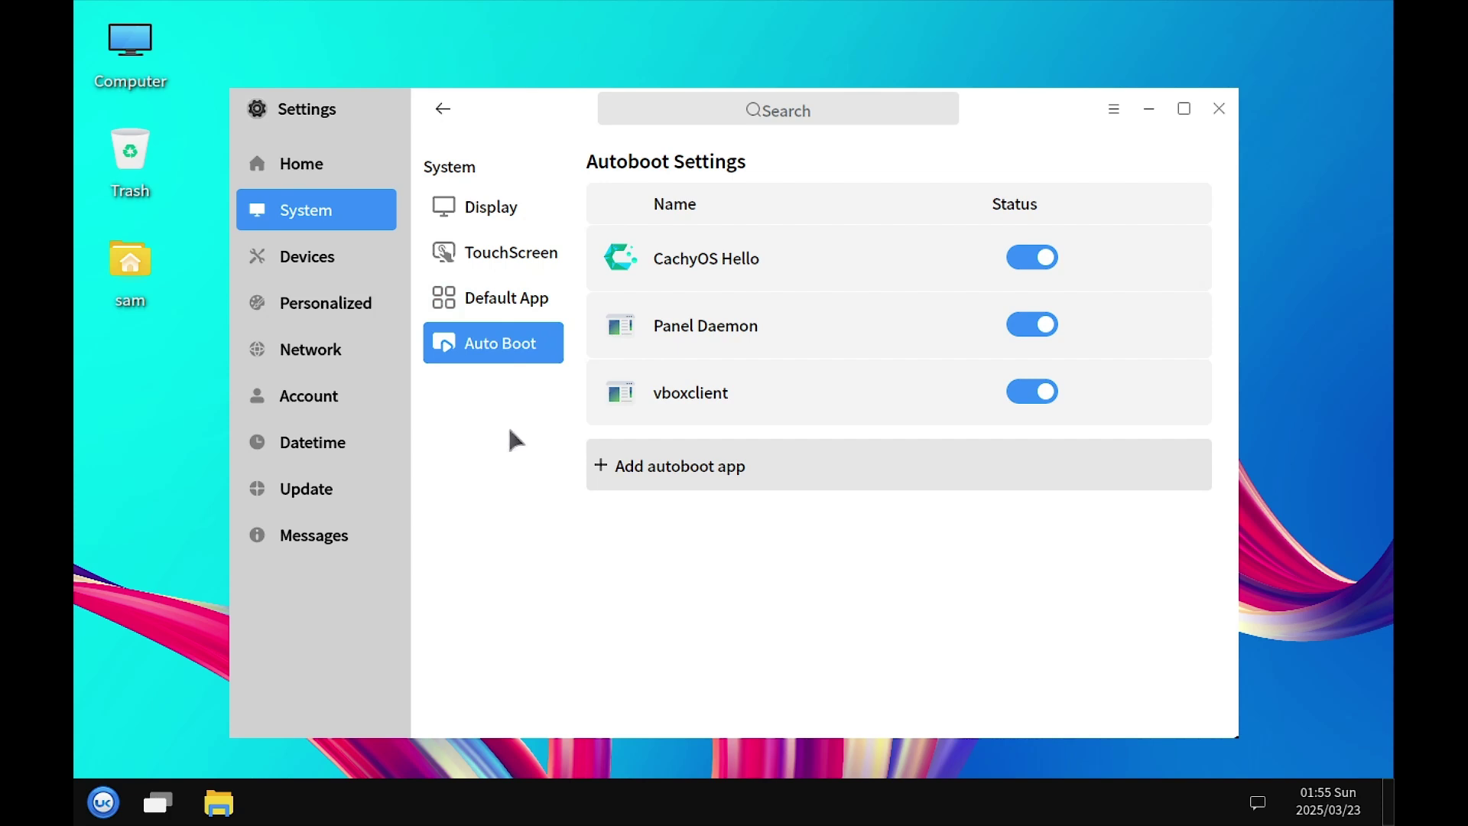
Examine the printer, mouse and system shortcut settings under Devices, and close Settings
click(329, 268)
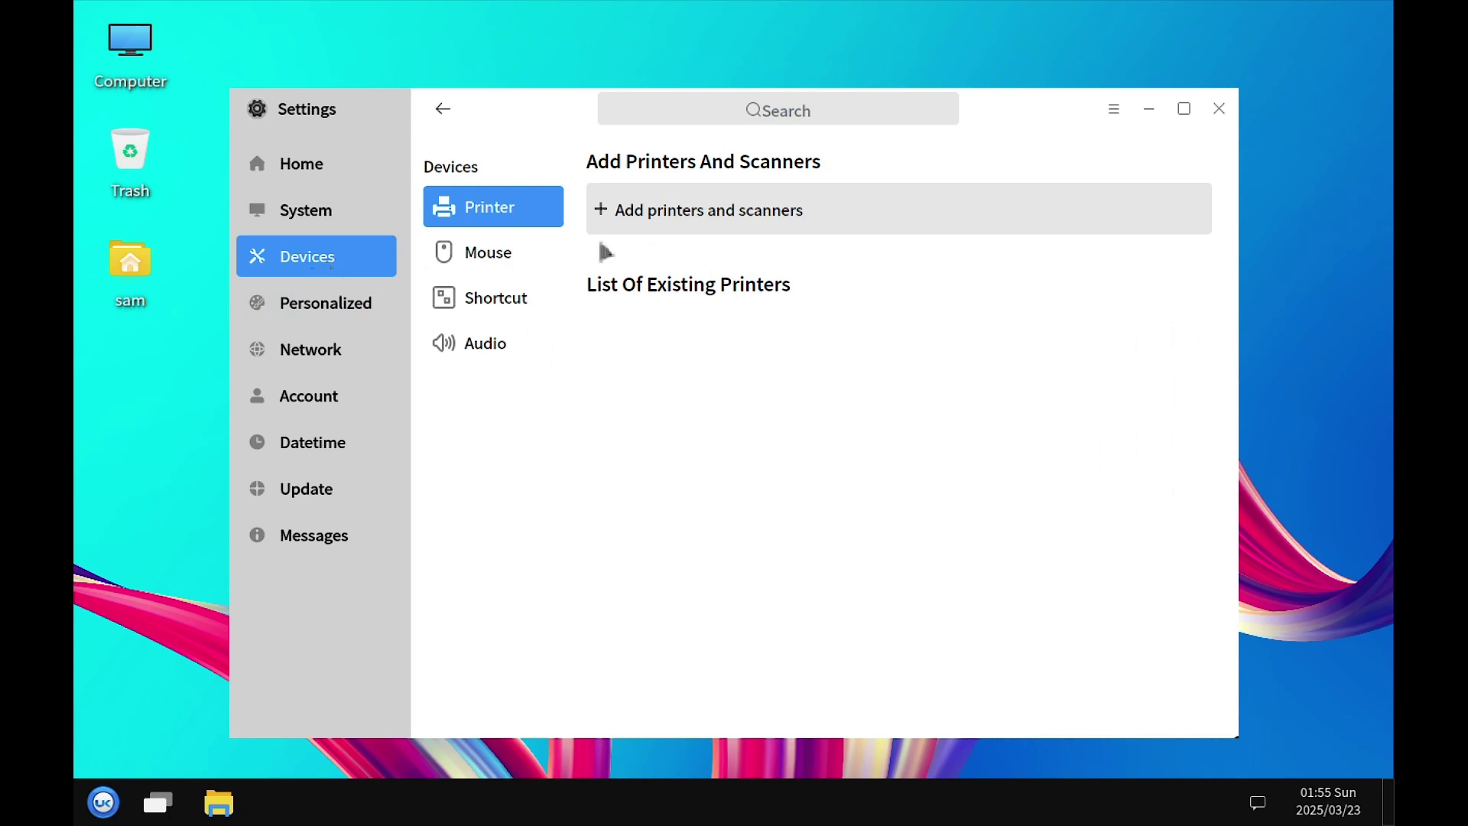
click(480, 264)
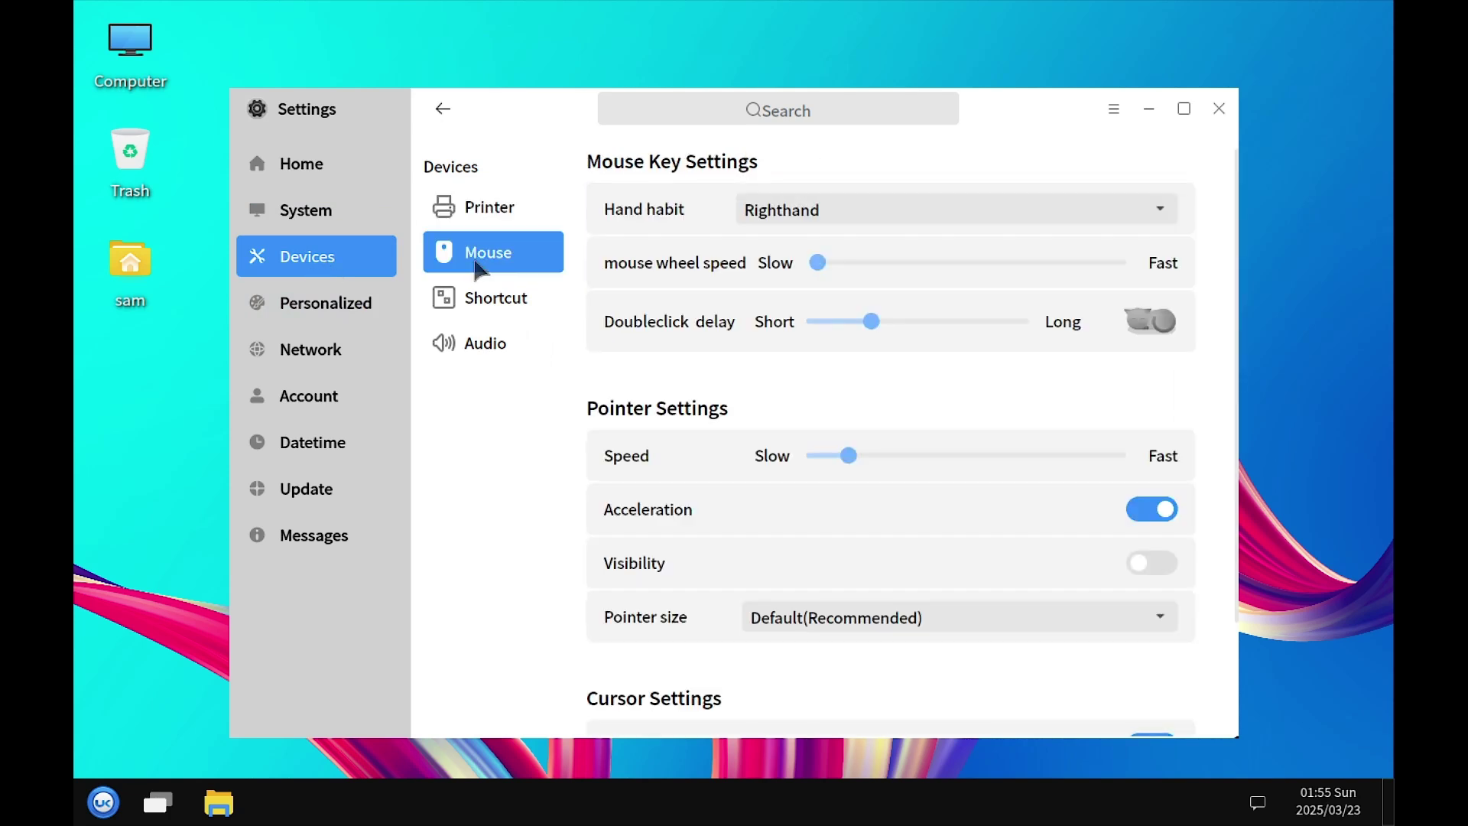
click(504, 308)
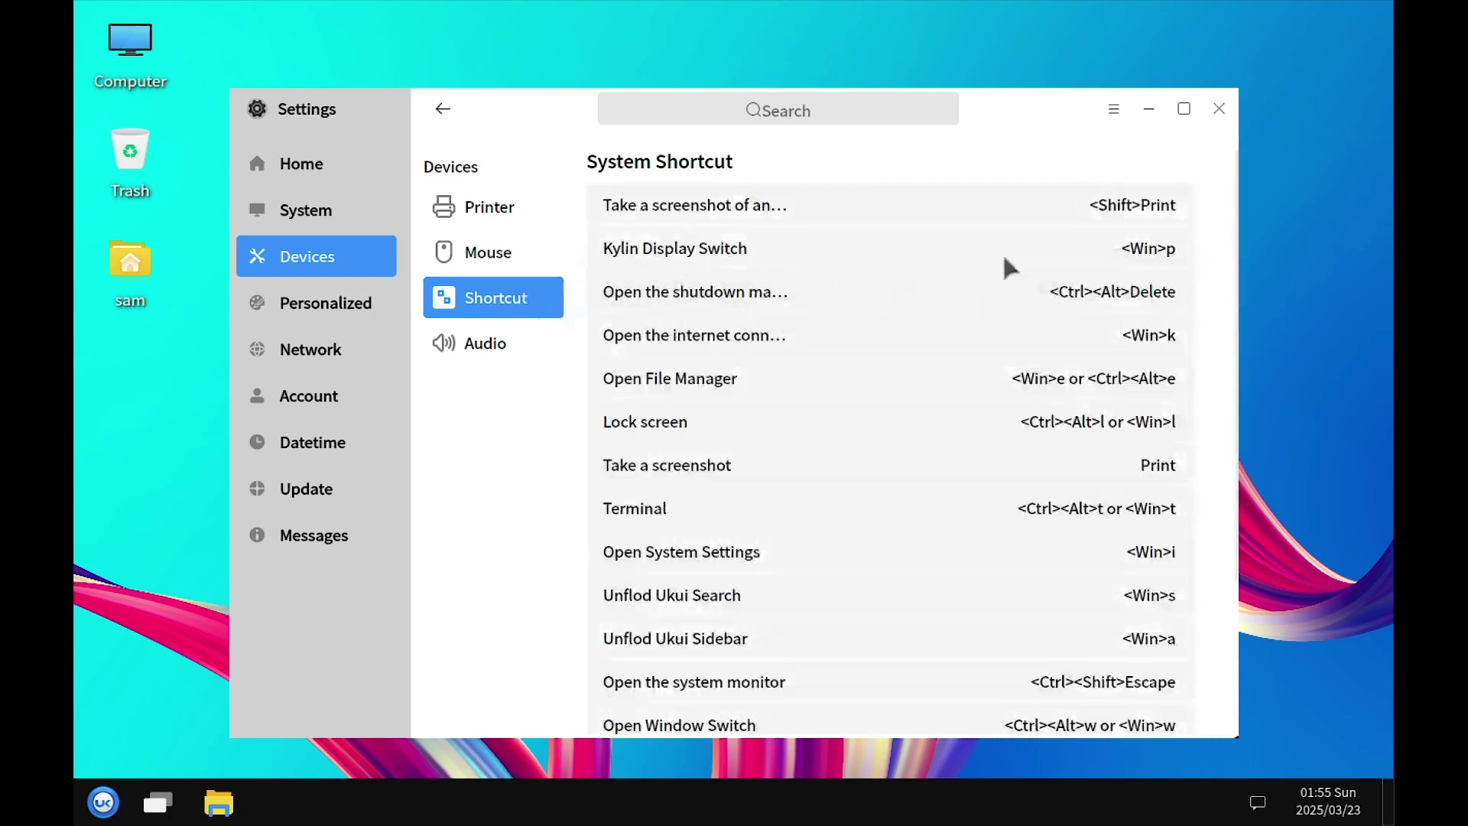
drag(1234, 226, 1228, 426)
drag(1227, 368, 1209, 420)
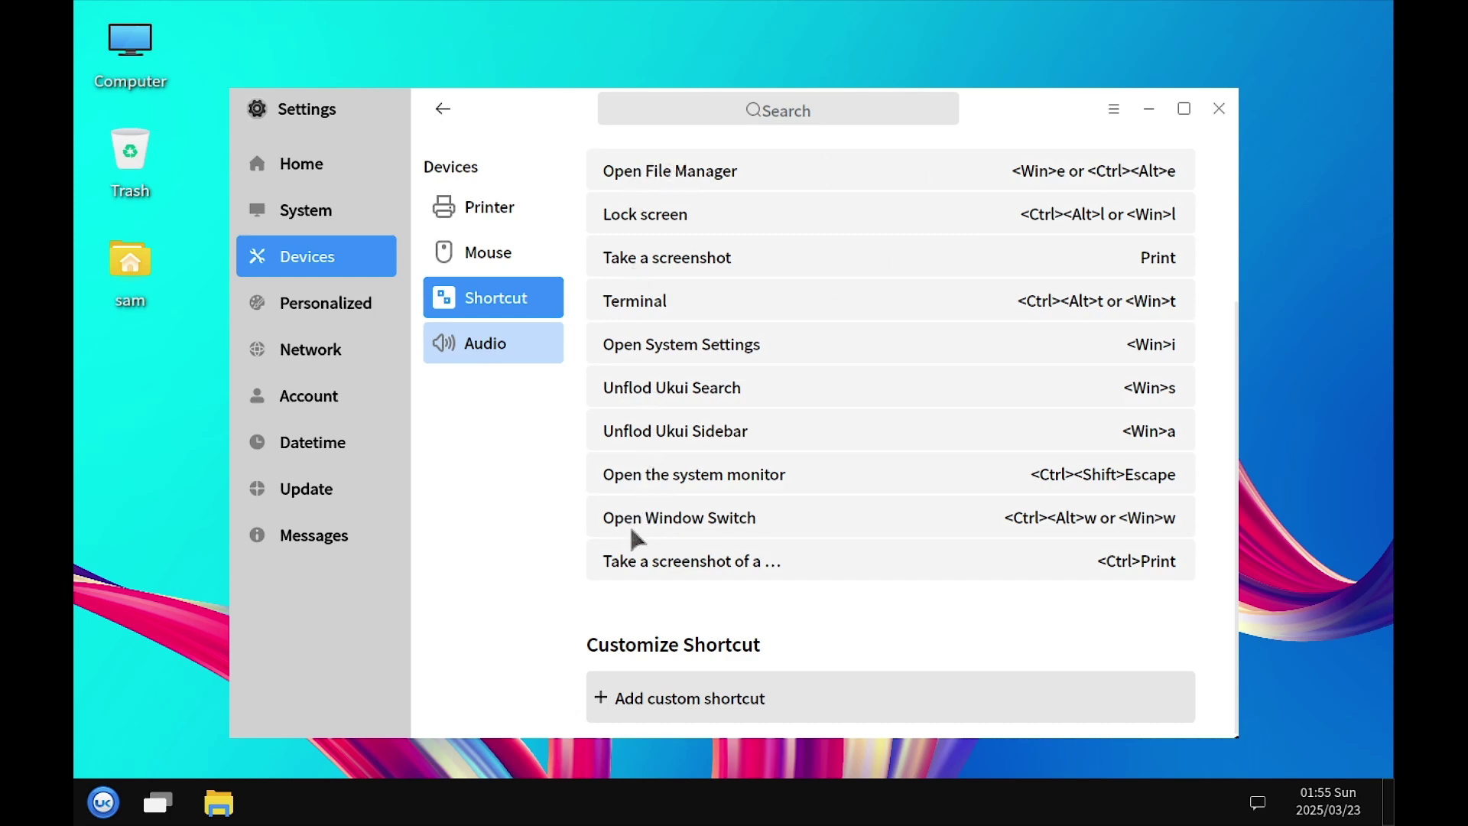
key(alt+F4)
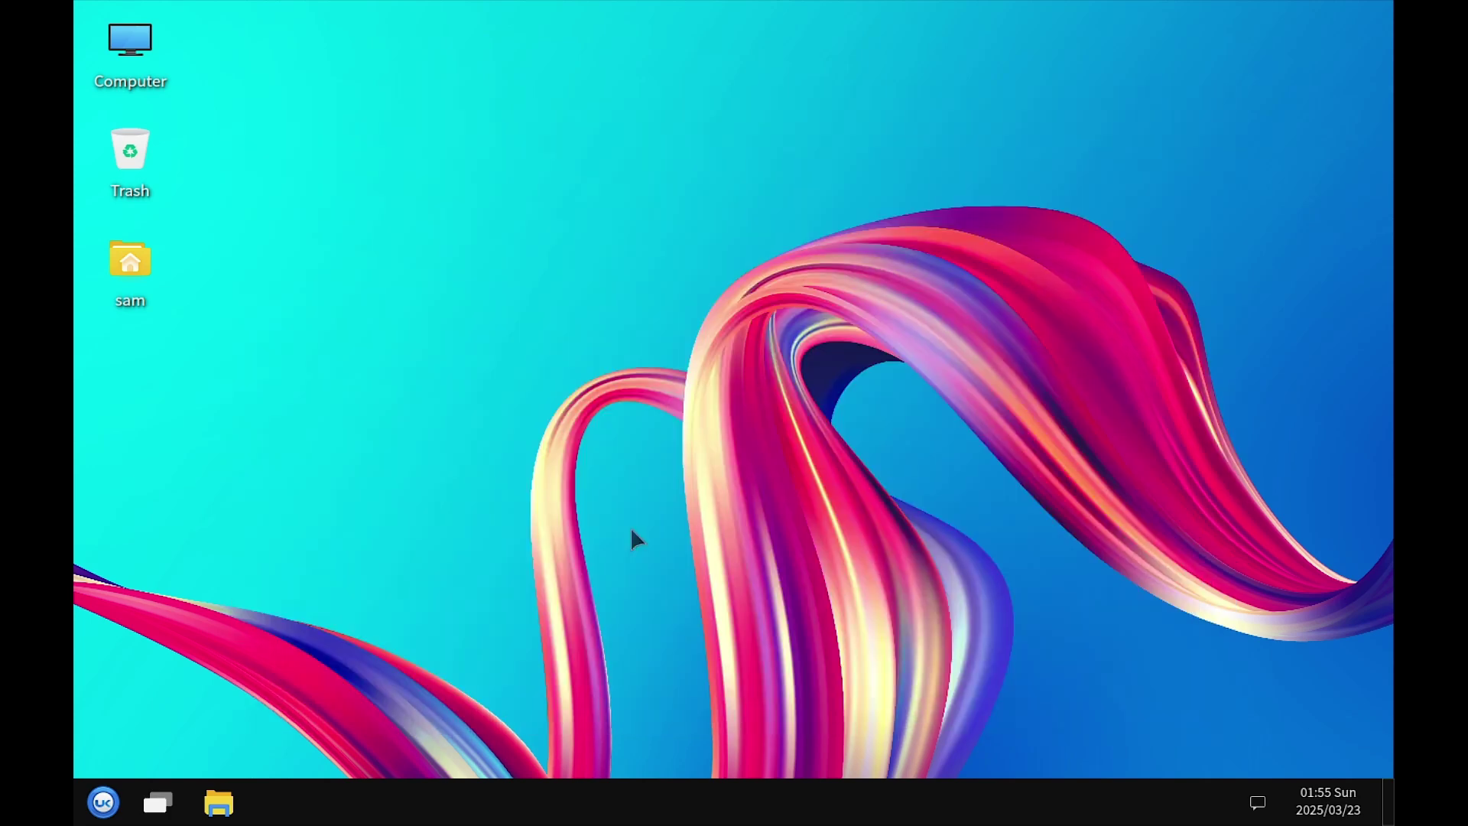
Reopen Settings from the start menu, view the autoboot apps, and open the device settings for printers and scanners
click(103, 802)
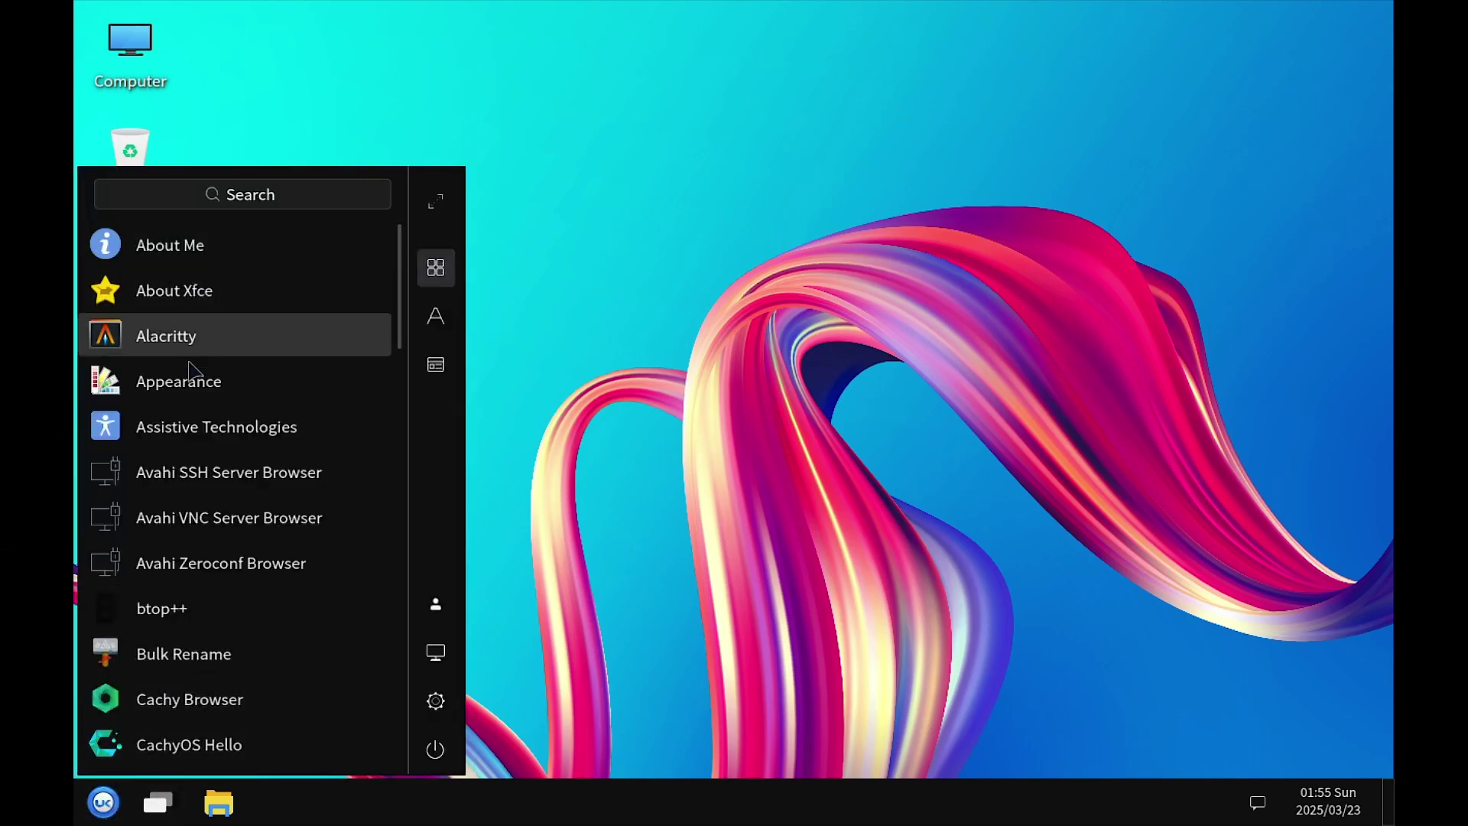
click(436, 698)
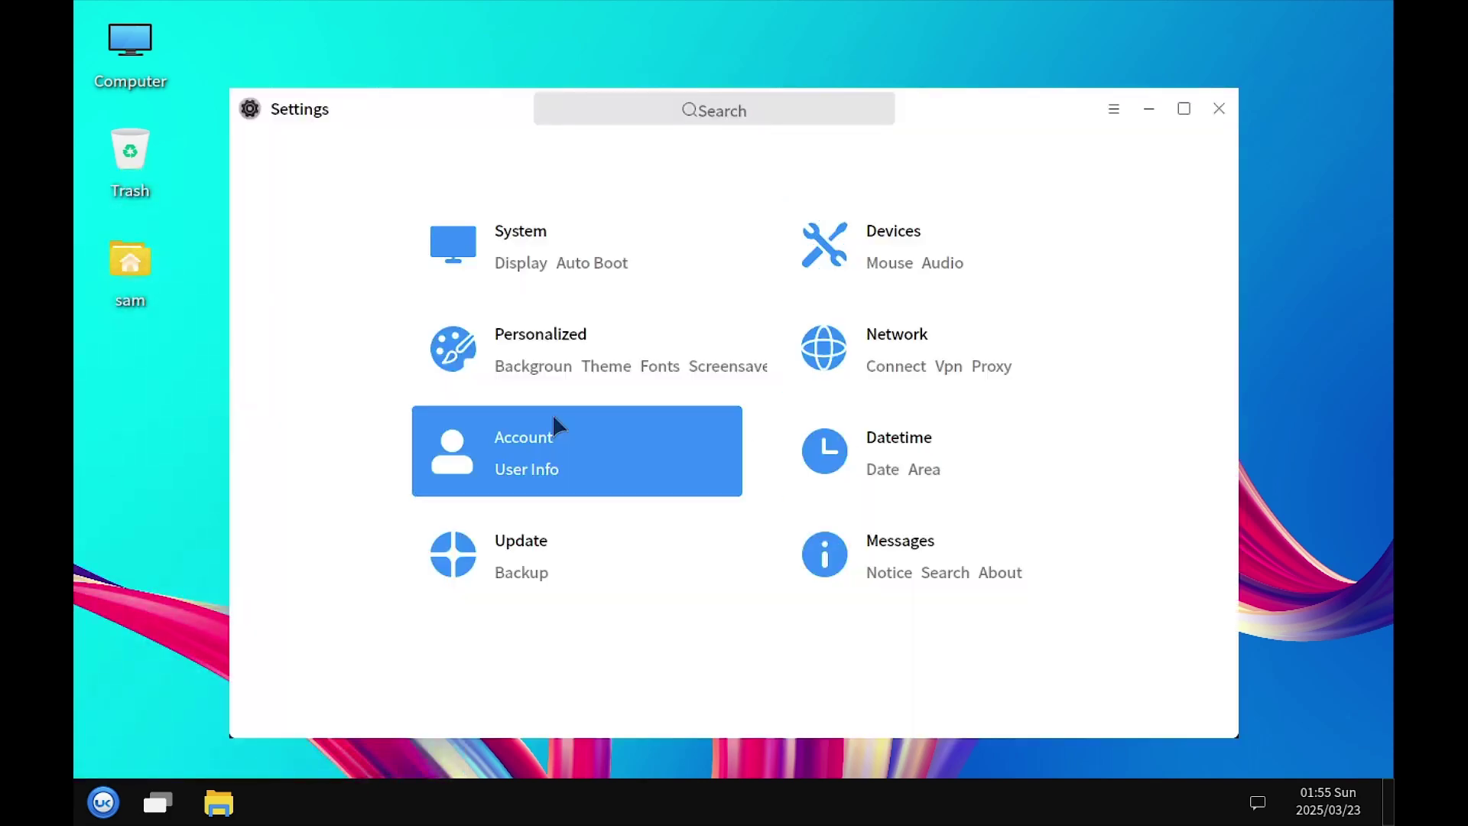
click(599, 257)
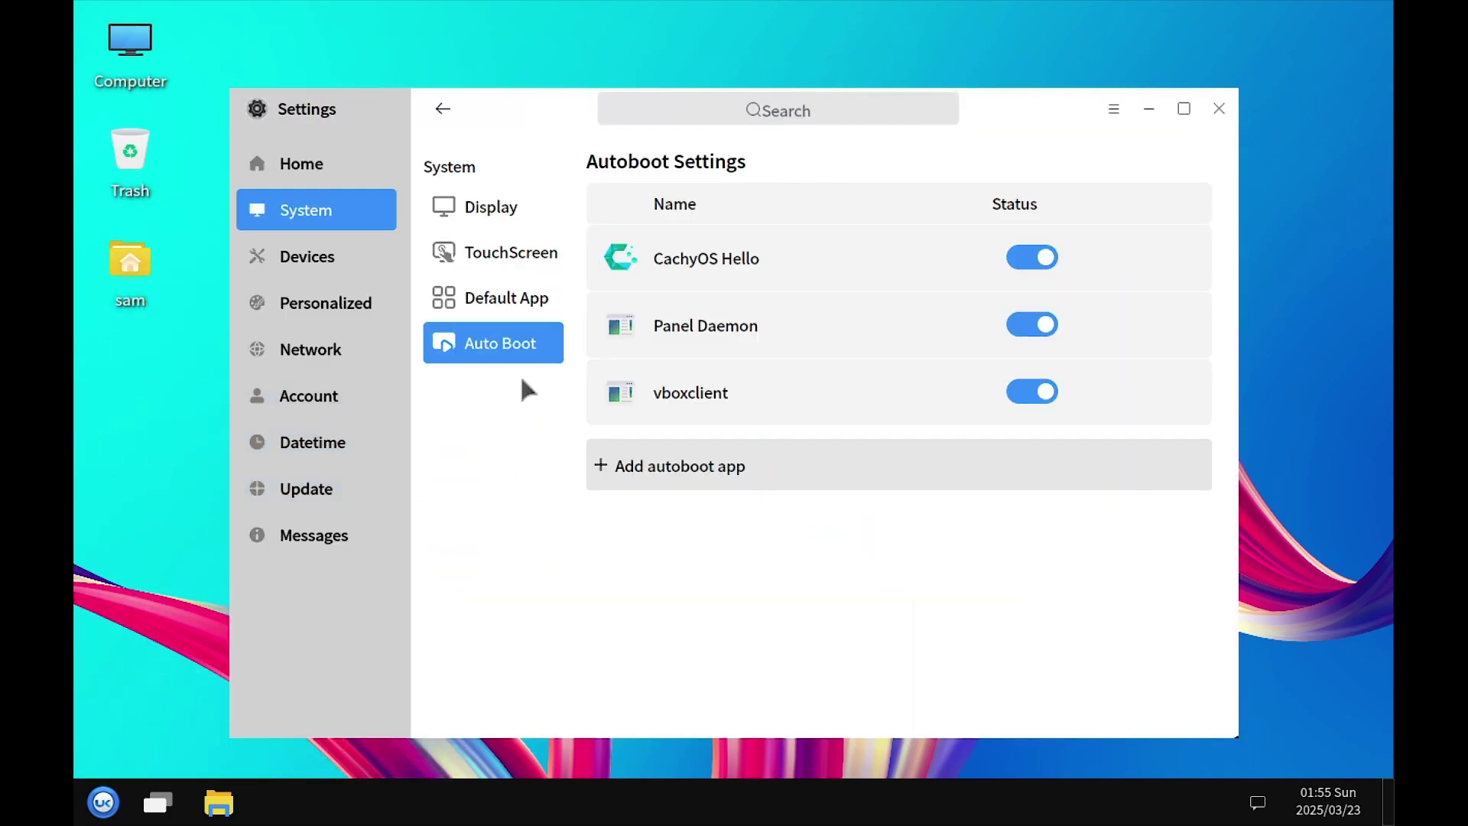
click(321, 258)
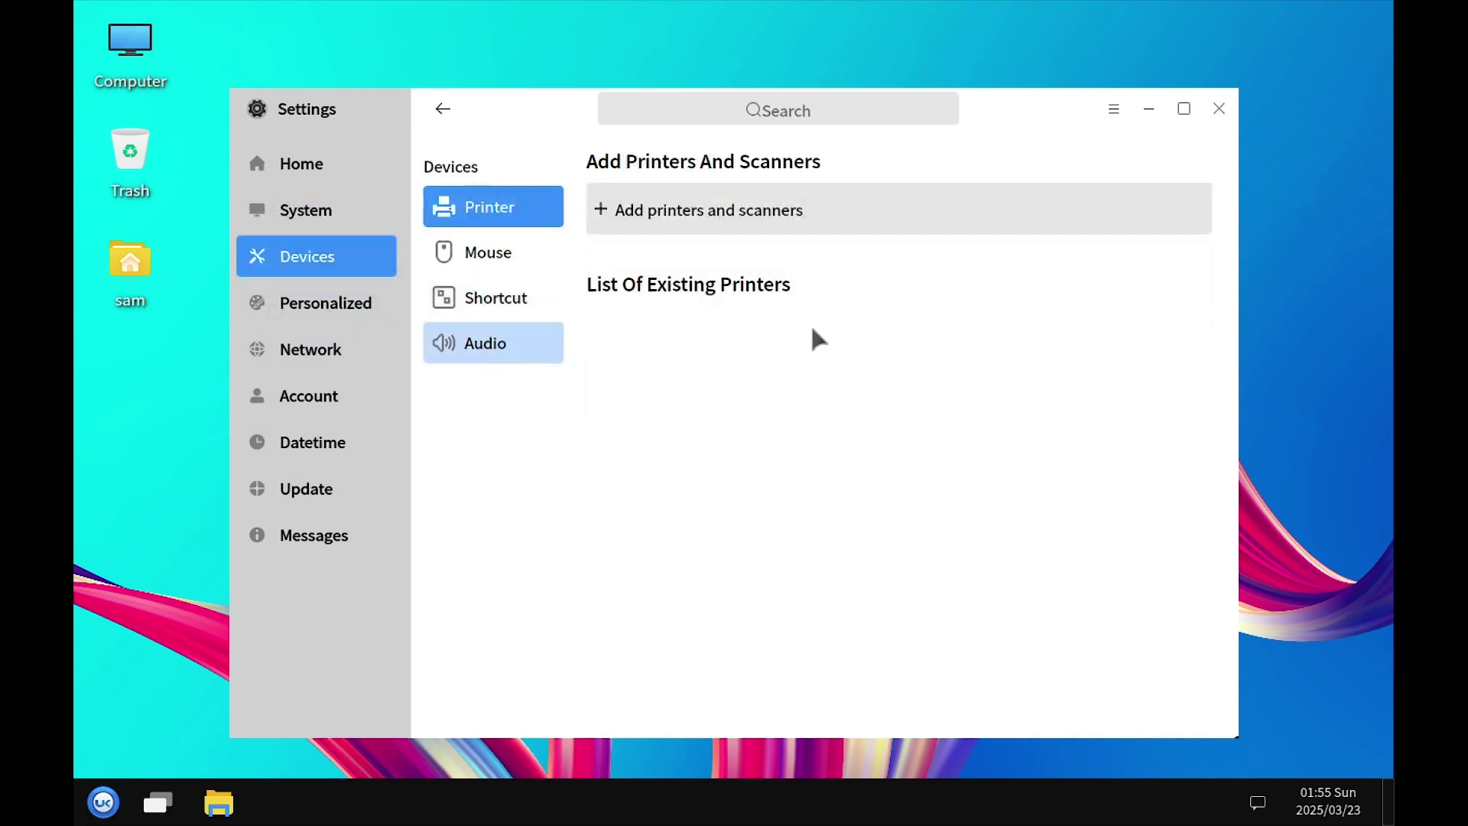
Close and reopen Settings from the start menu, and look at the personalized theme, system and printer device pages
key(alt+F4)
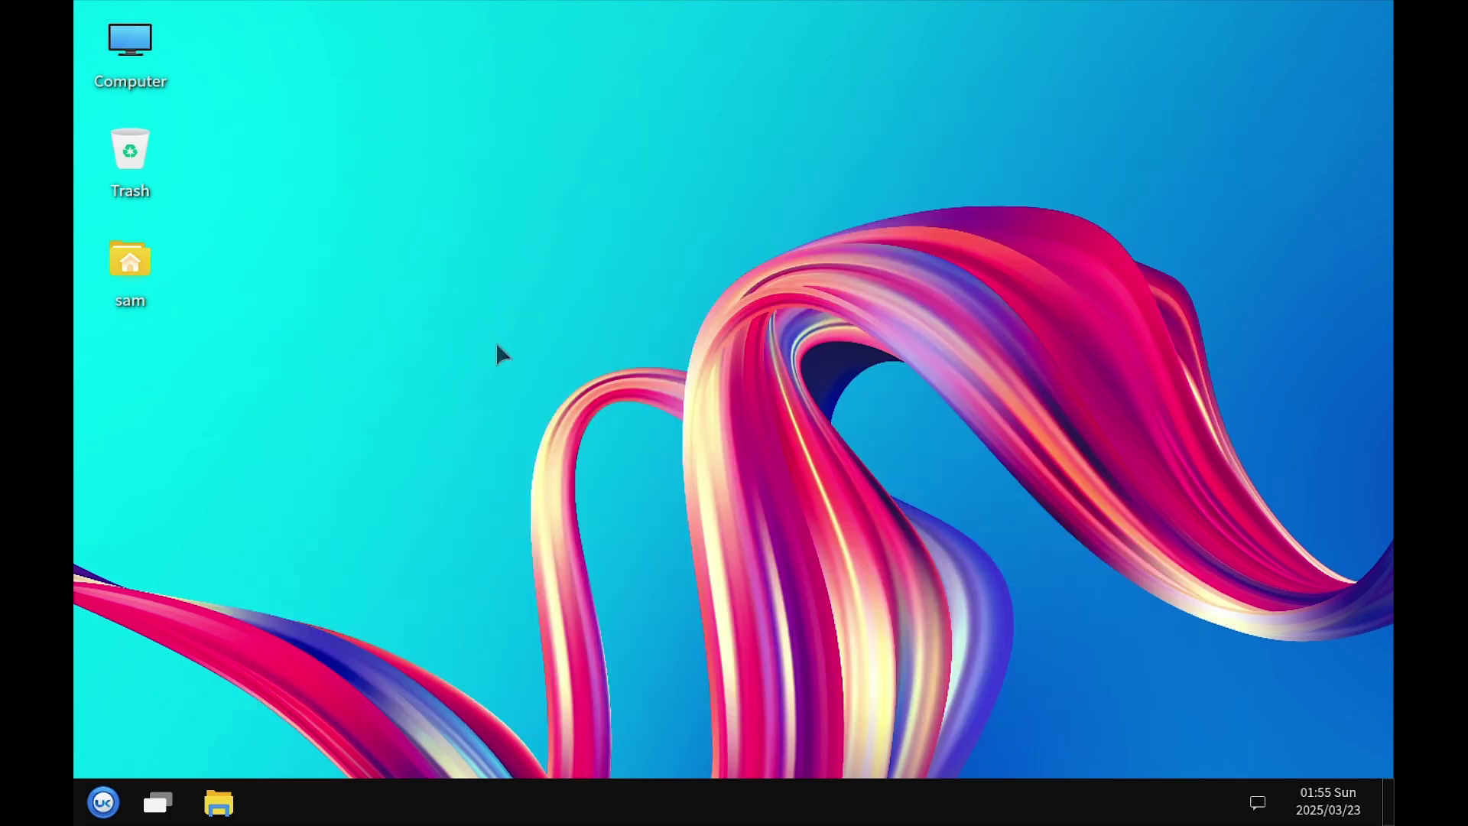
click(103, 802)
click(464, 692)
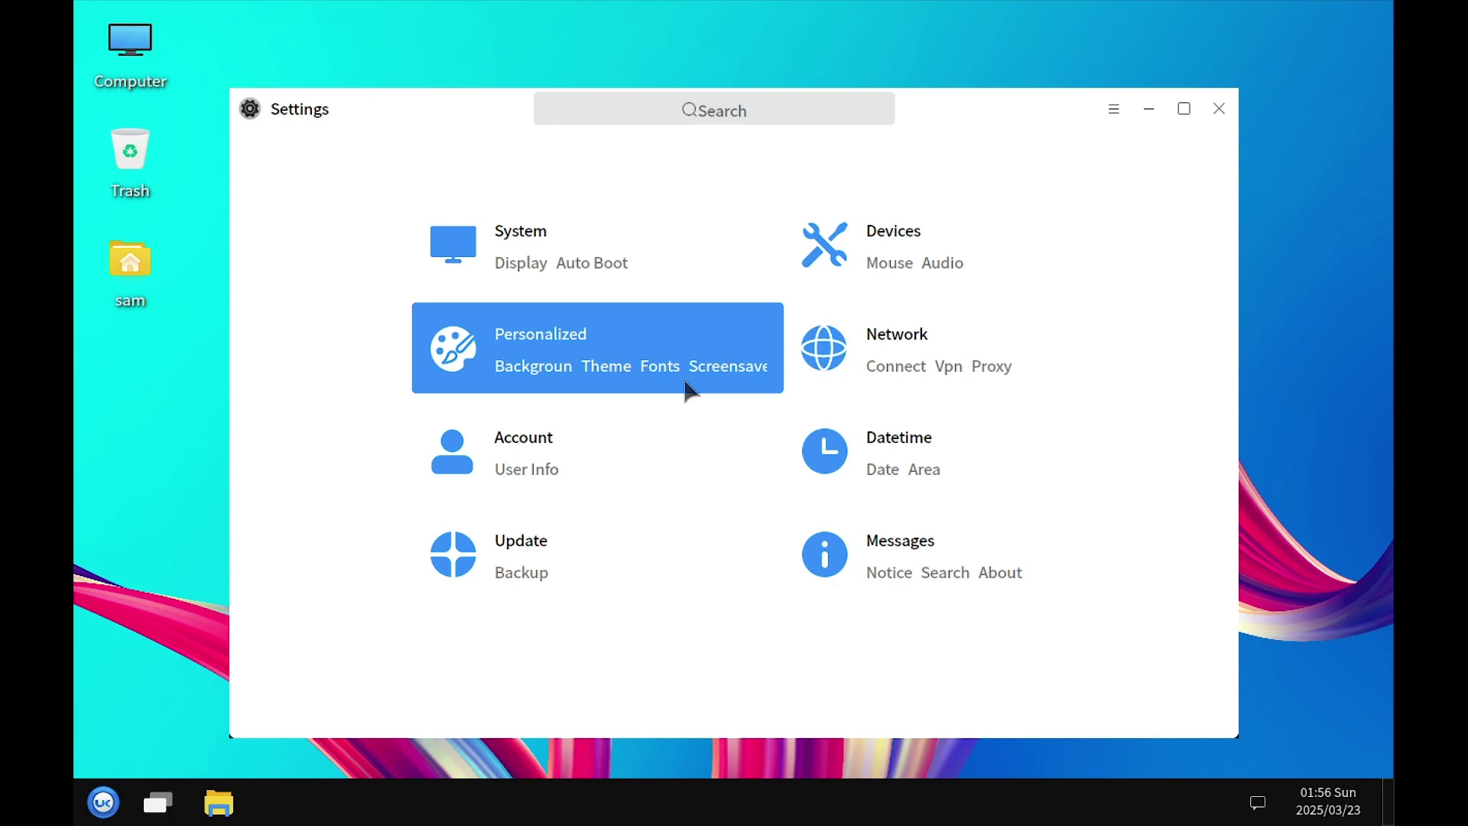
click(623, 358)
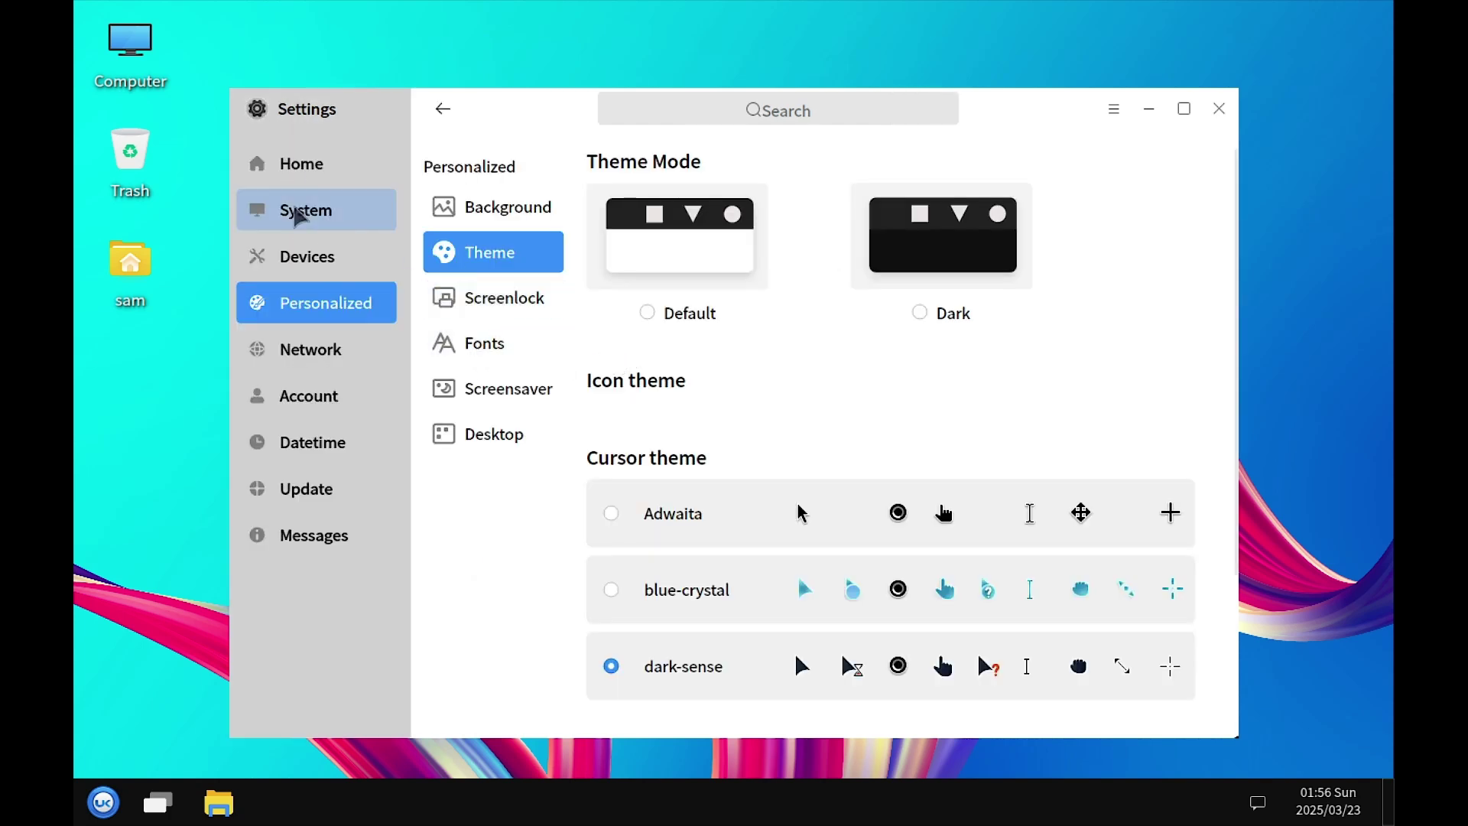
click(298, 218)
click(303, 260)
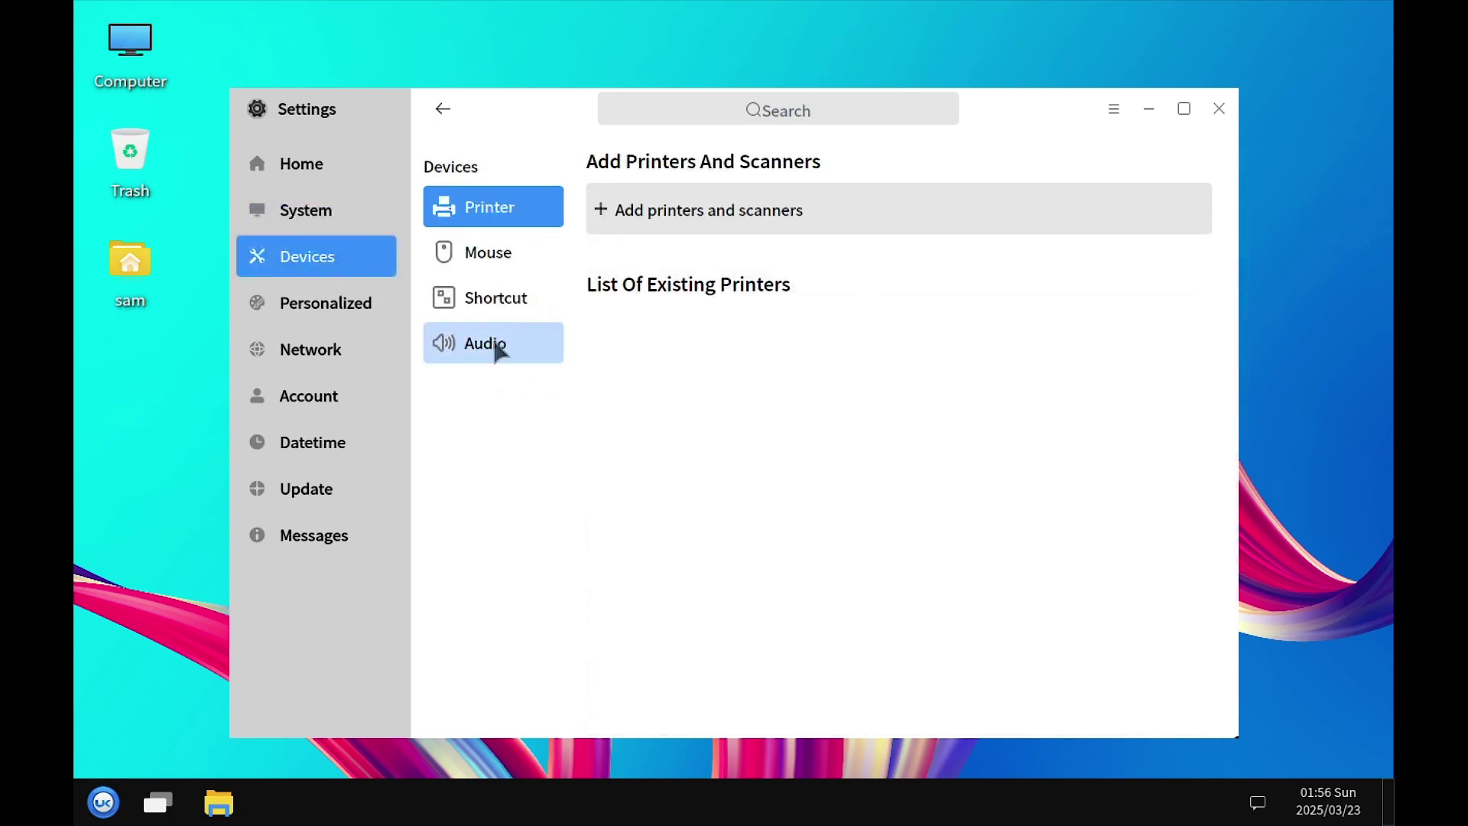
Set the theme mode to Default in the personalized theme settings
click(346, 311)
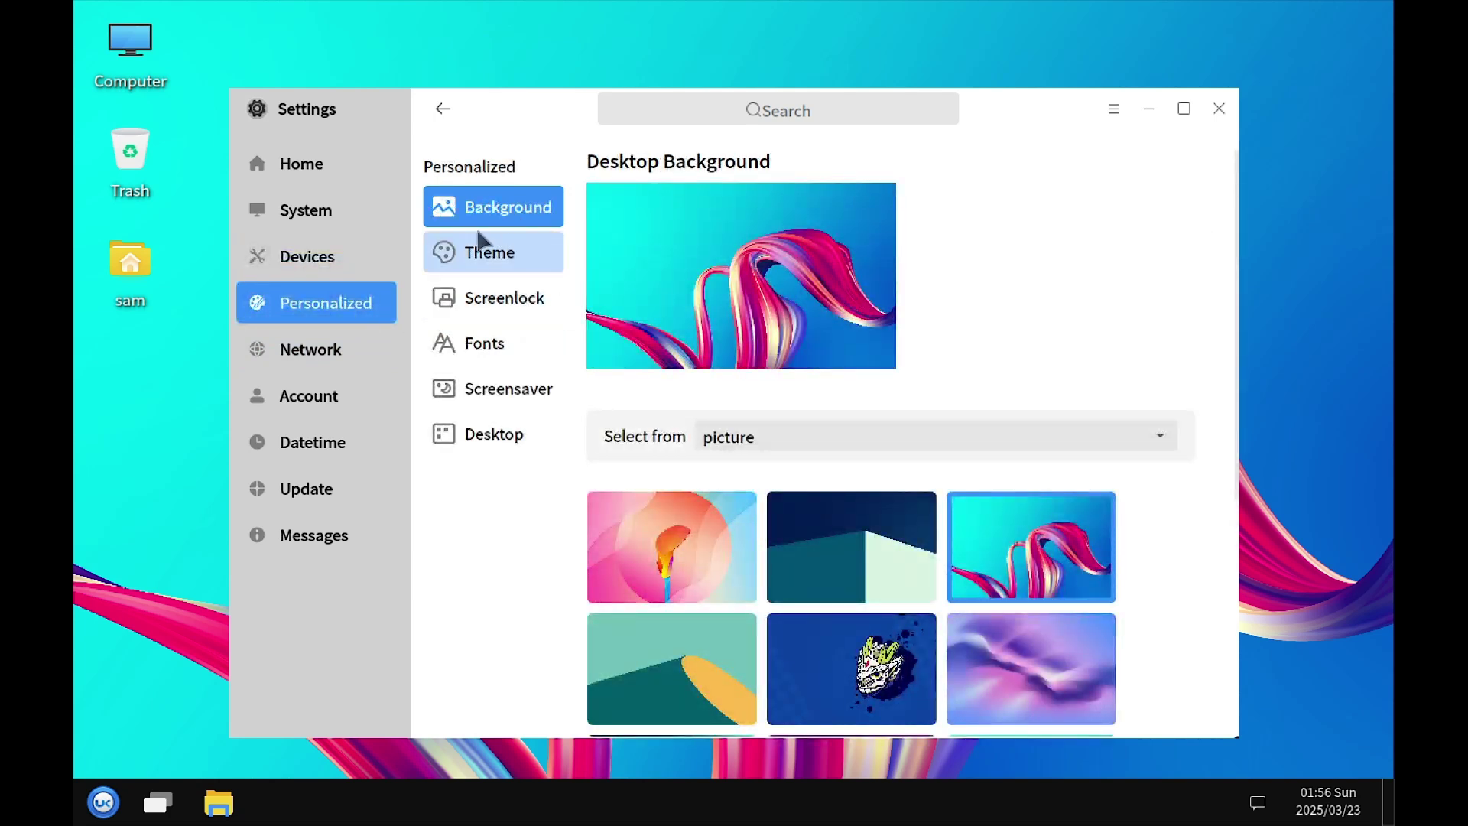
click(498, 258)
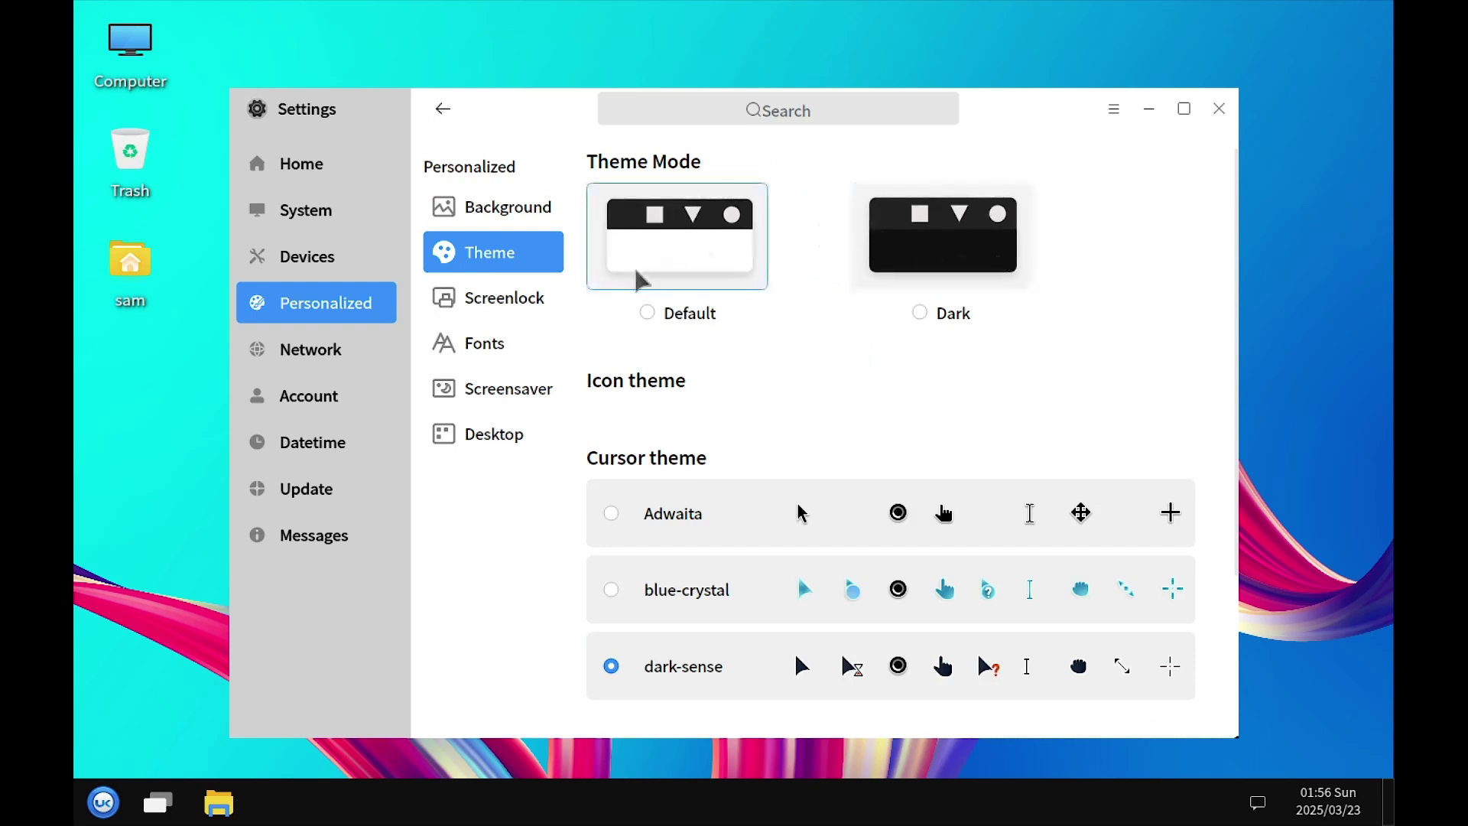
click(646, 314)
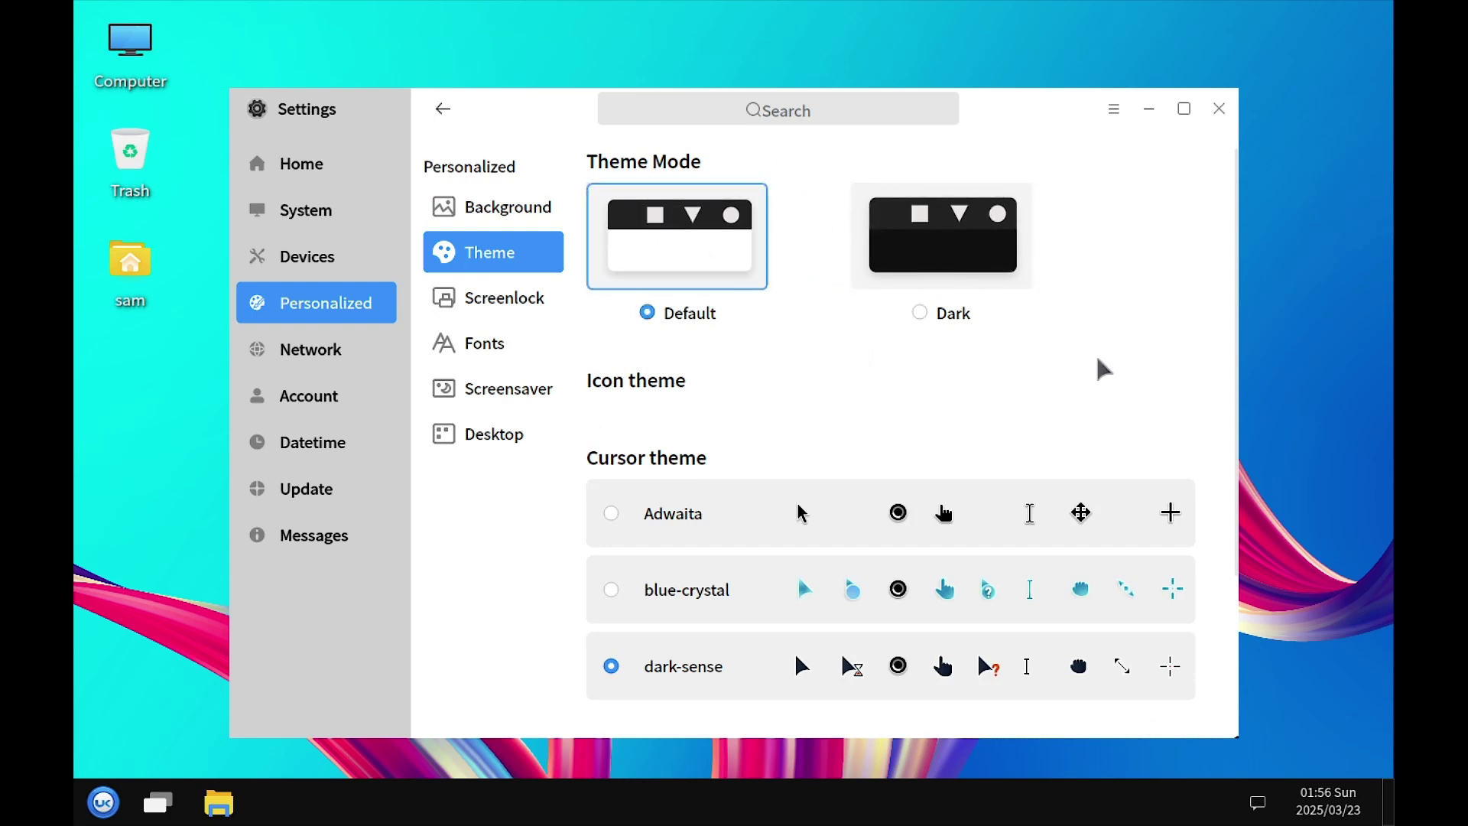
Look over the cursor themes and set the transparency effect almost to its most transparent end
scroll(1086, 462, down, 3)
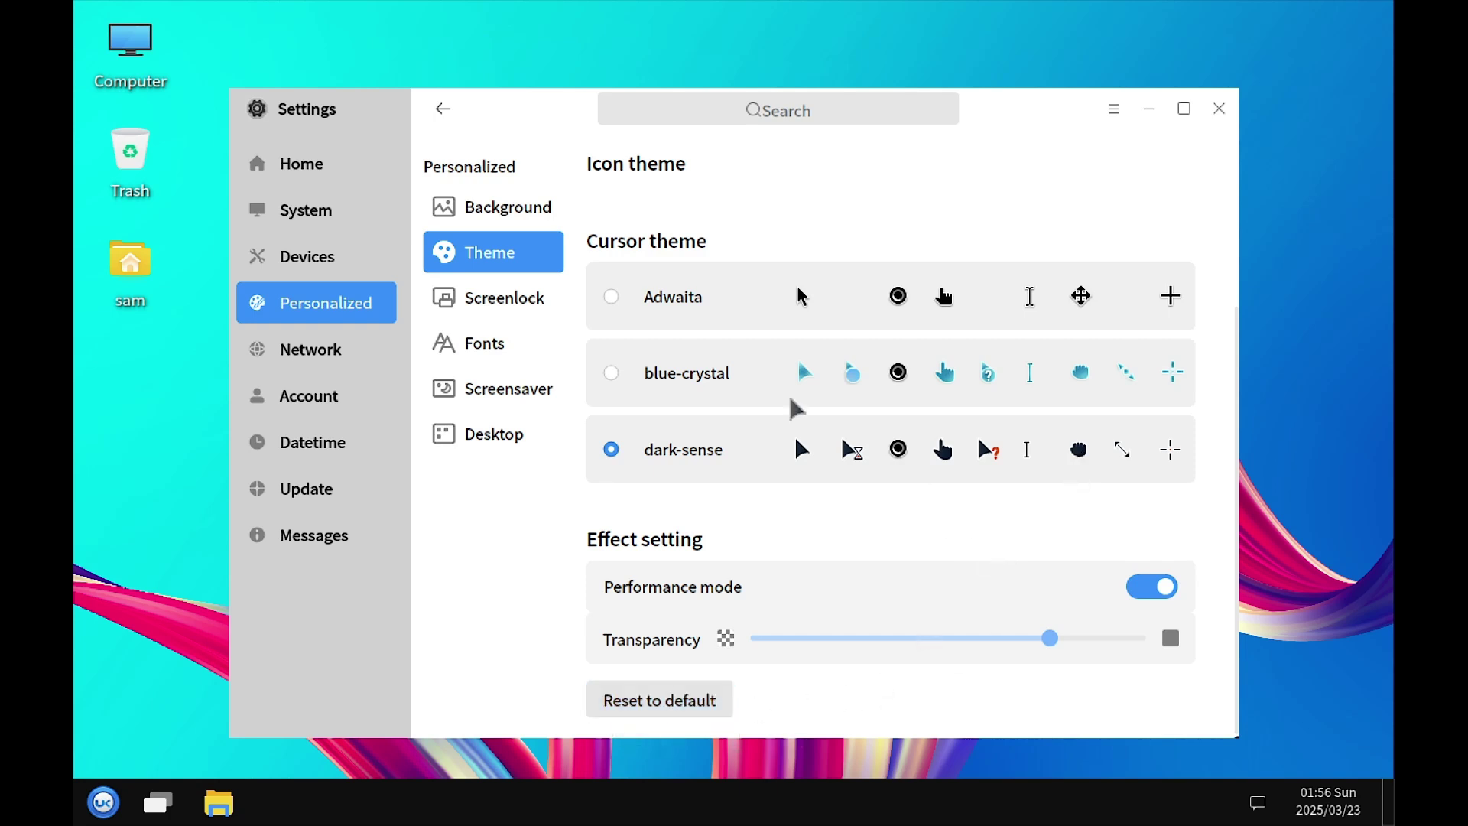
scroll(793, 410, up, 3)
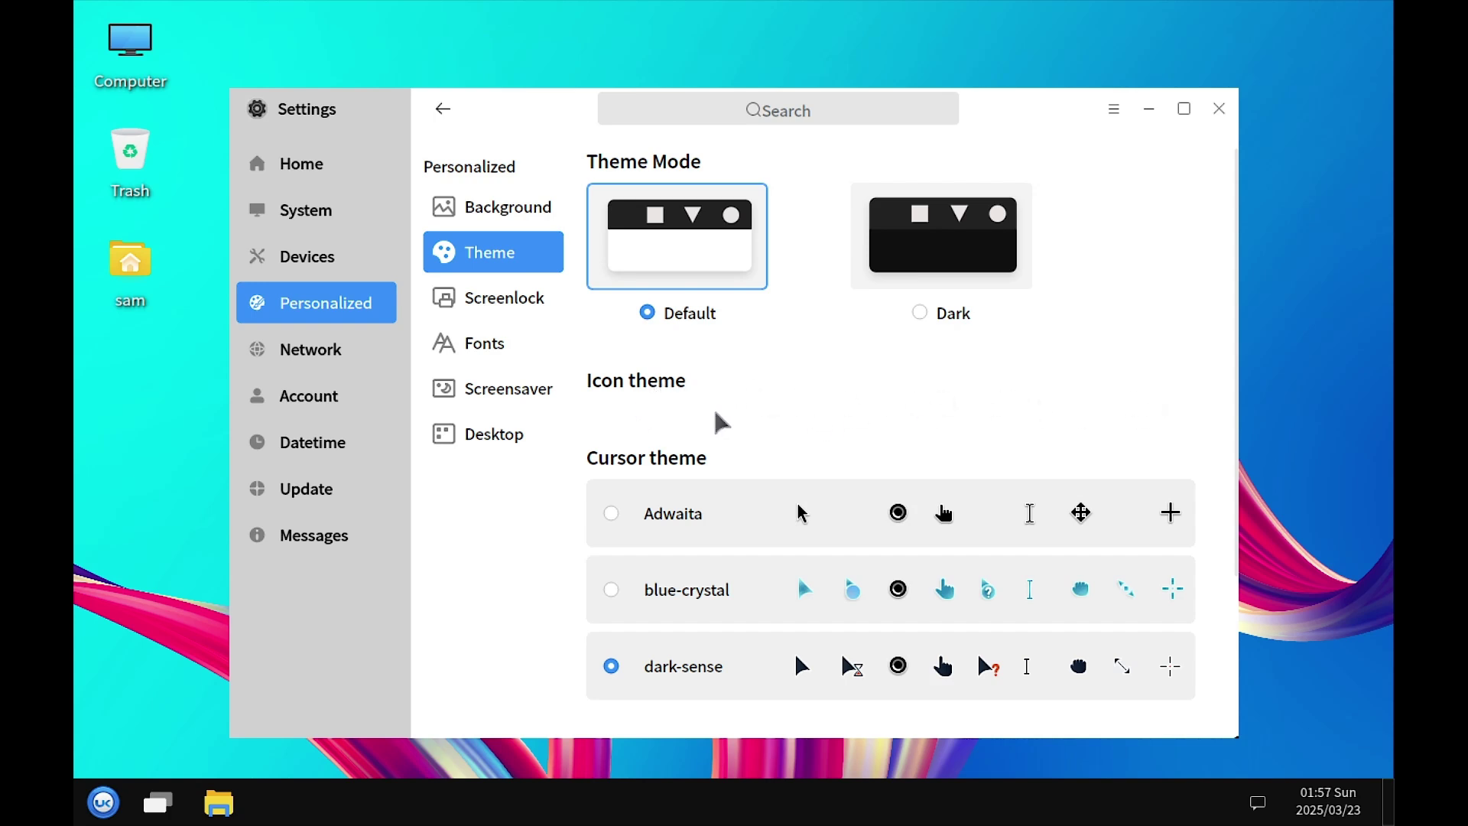
scroll(682, 550, down, 2)
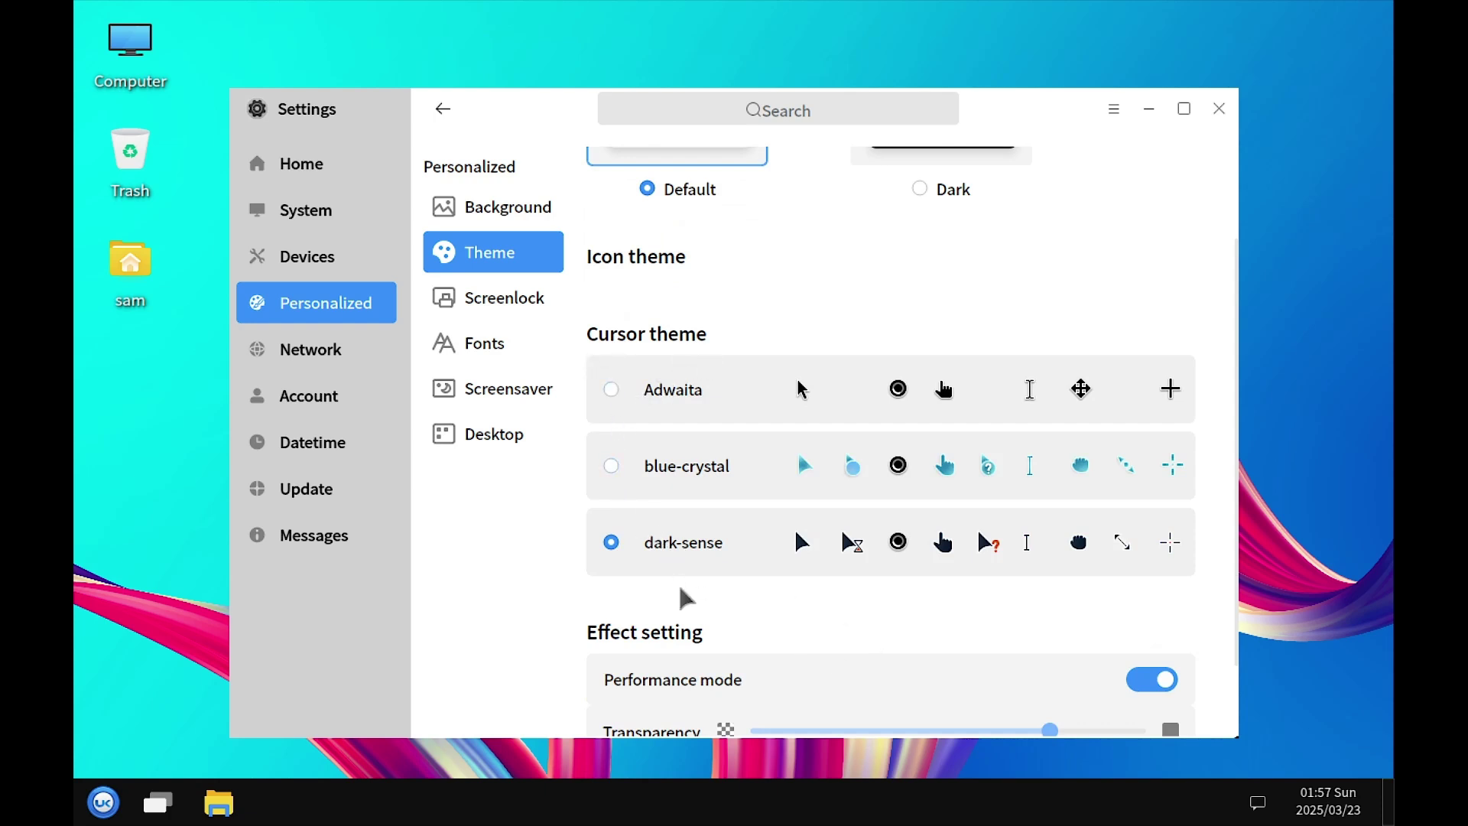
scroll(871, 597, down, 2)
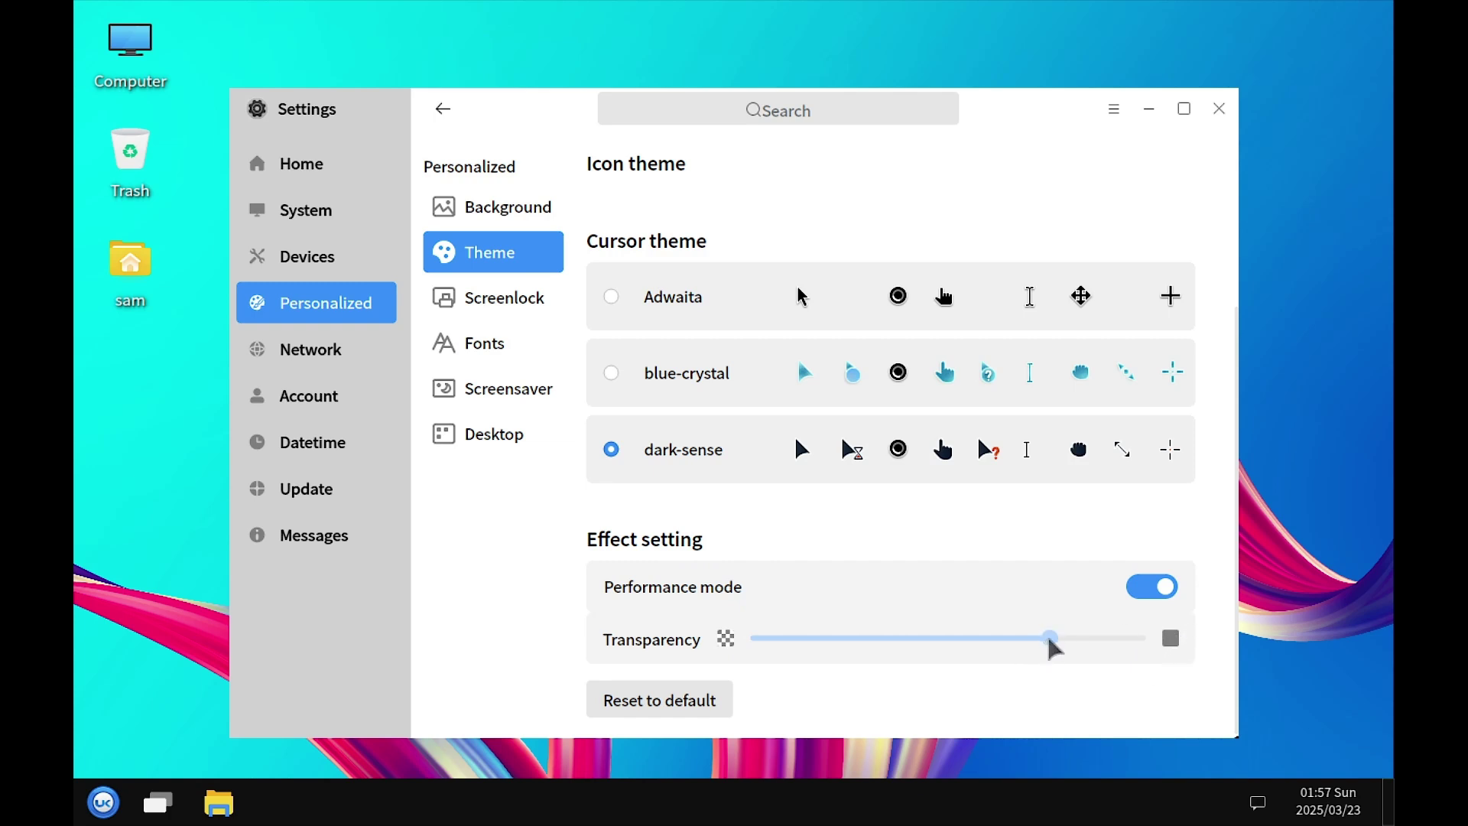
drag(1054, 647, 765, 641)
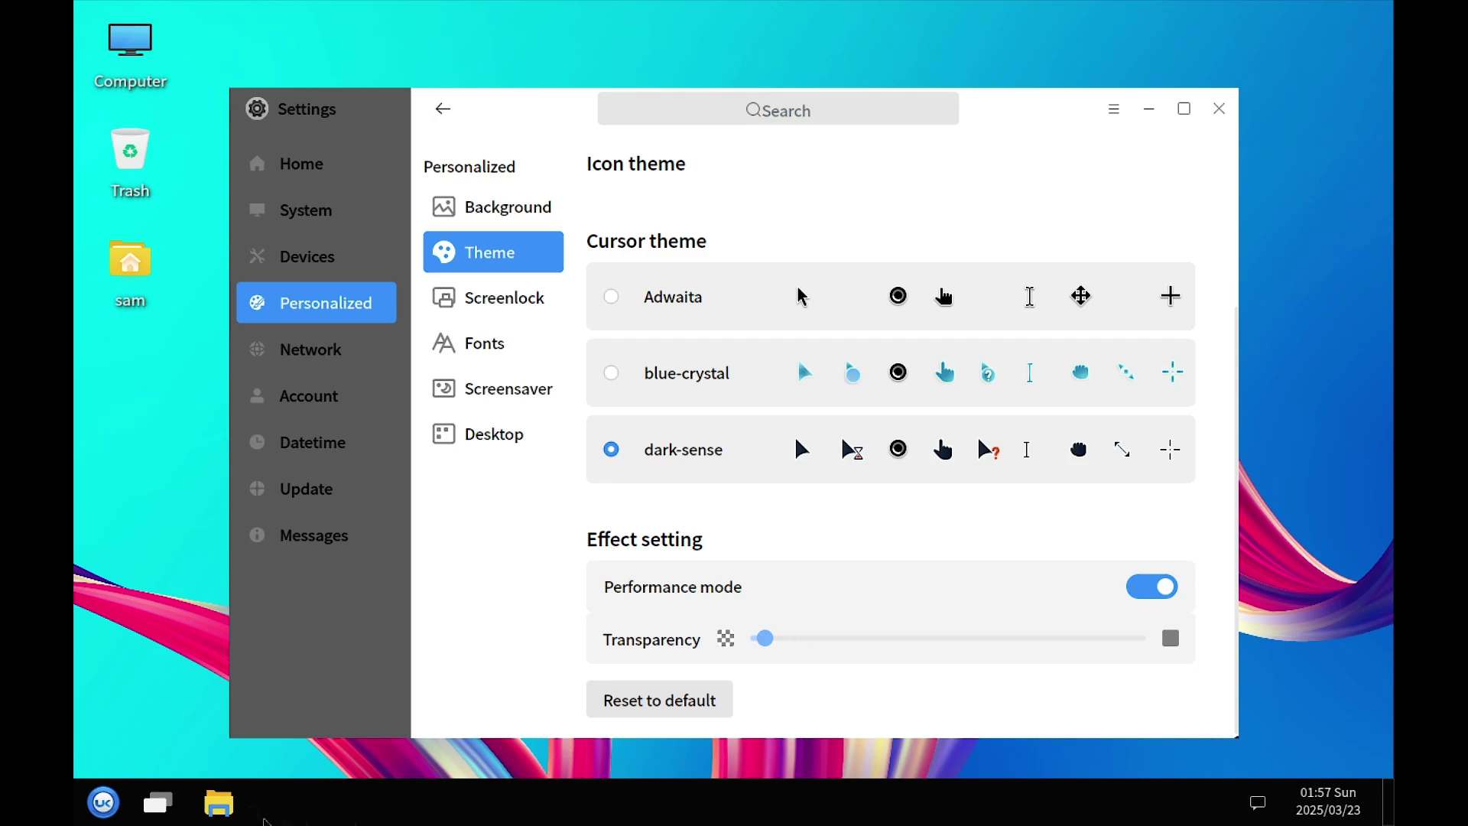
right_click(317, 815)
click(971, 665)
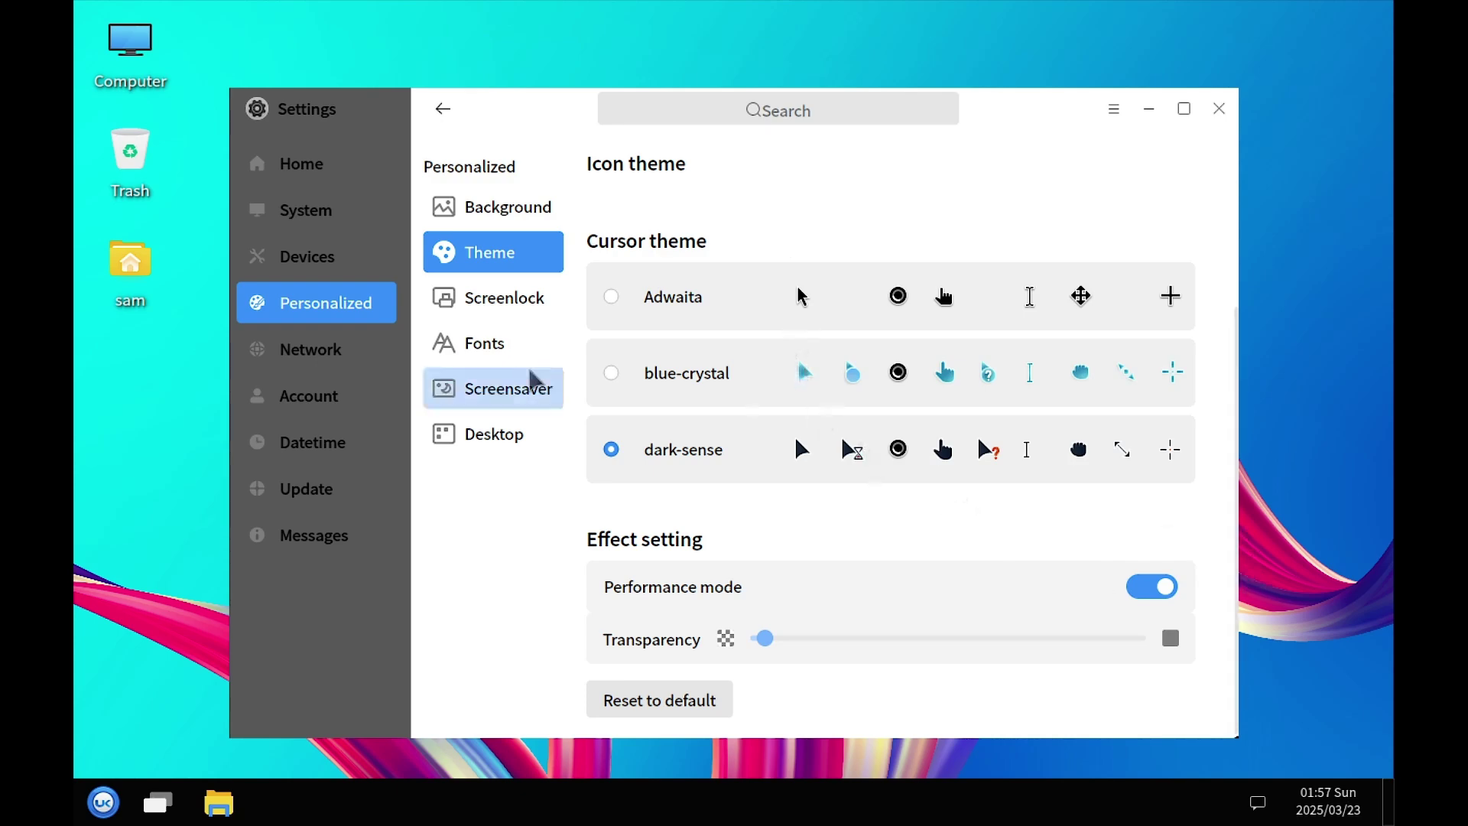
Set the screenlock background to the dark teal picture with the small lettering
click(497, 297)
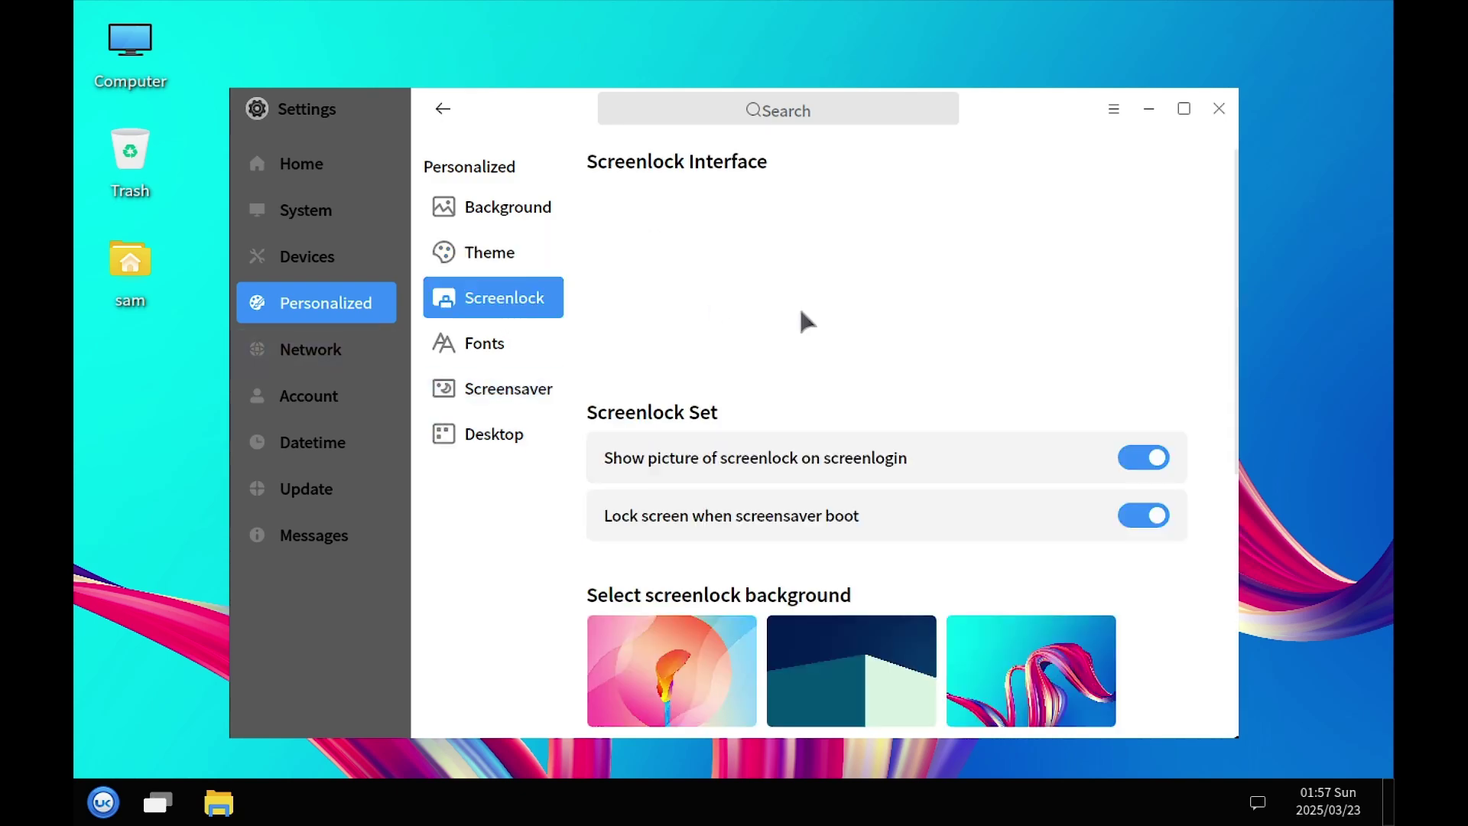
scroll(973, 390, down, 3)
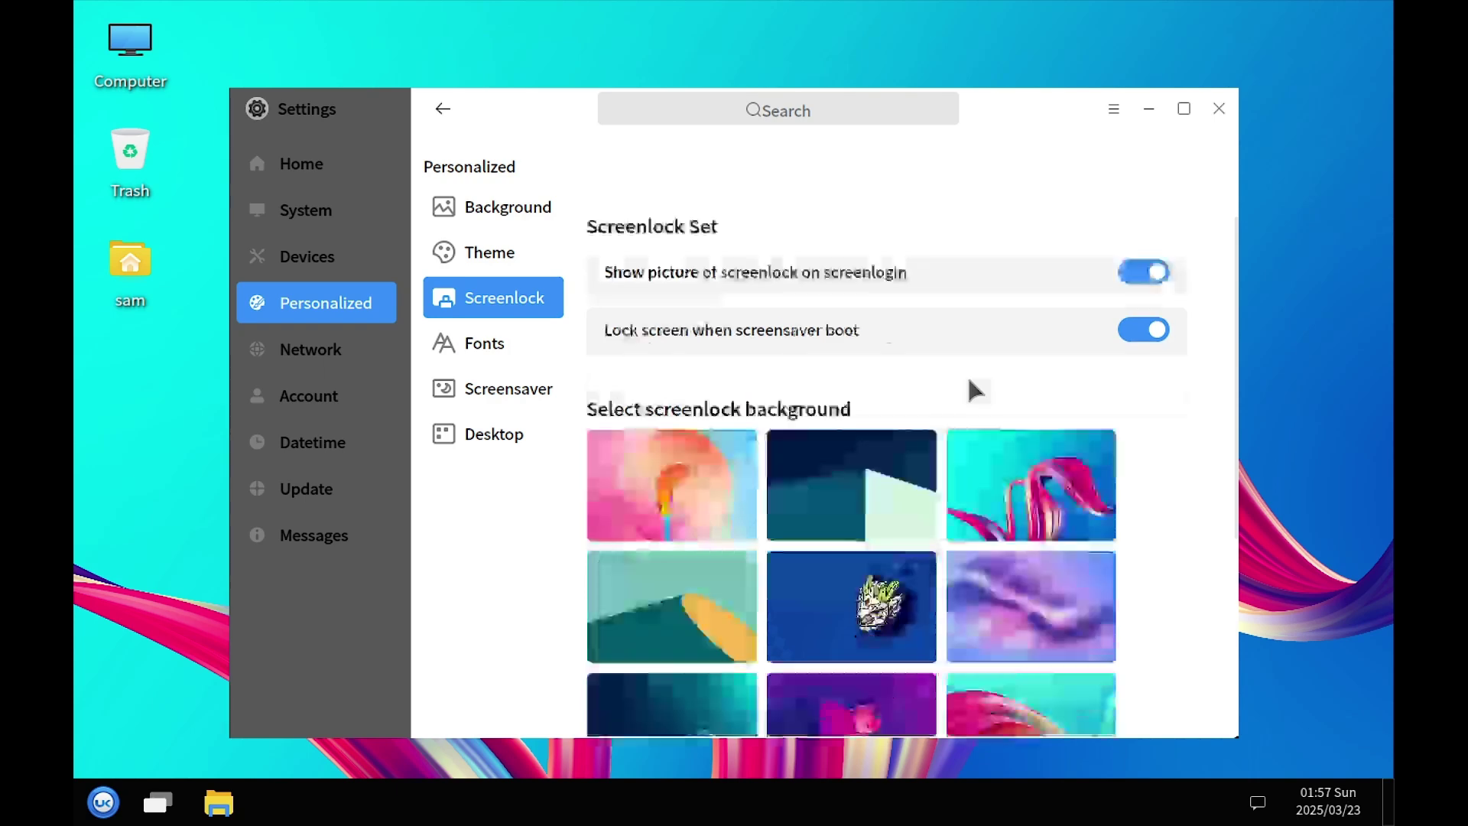
scroll(1055, 589, down, 3)
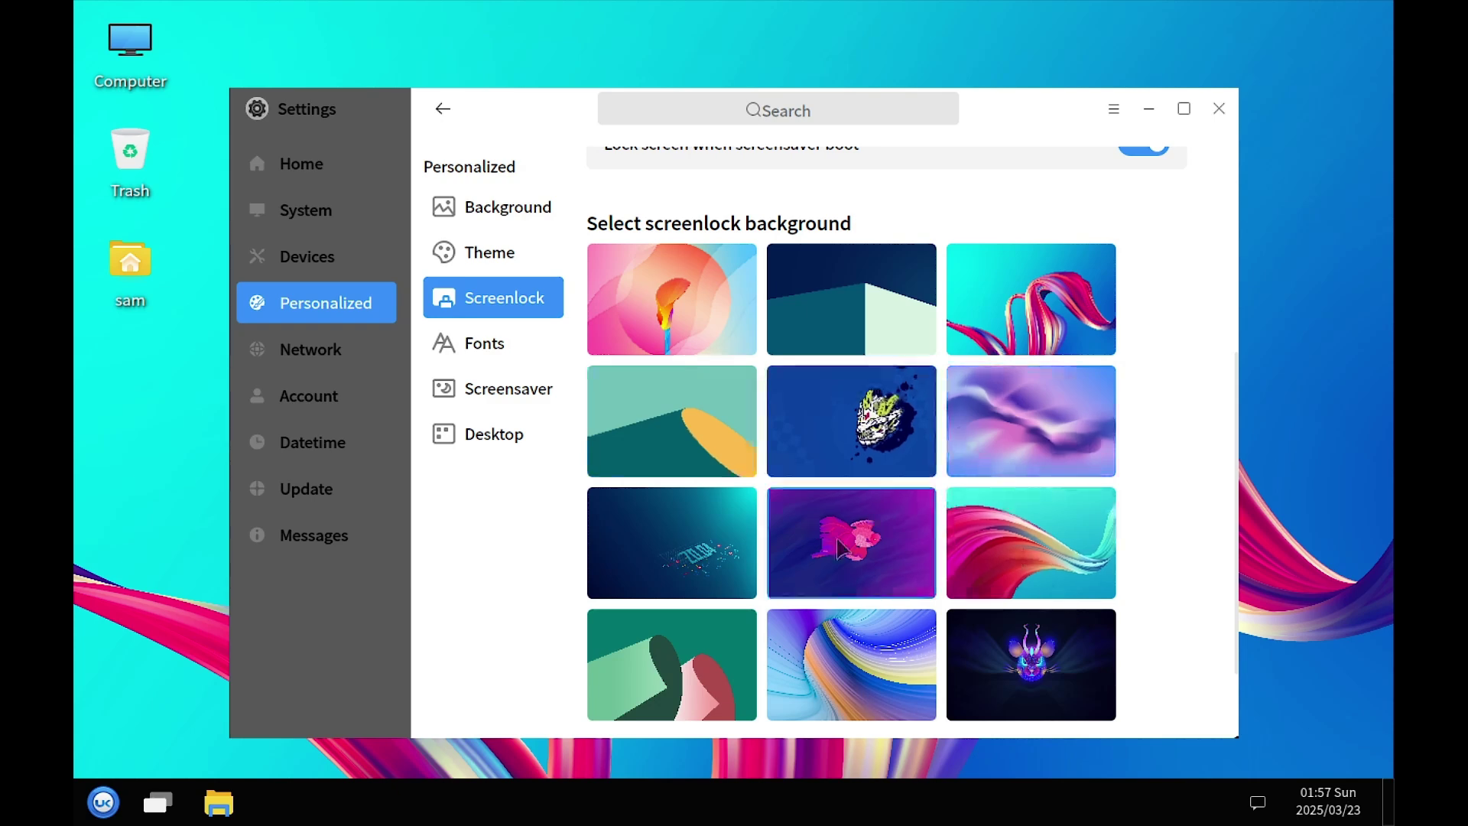
scroll(703, 459, down, 1)
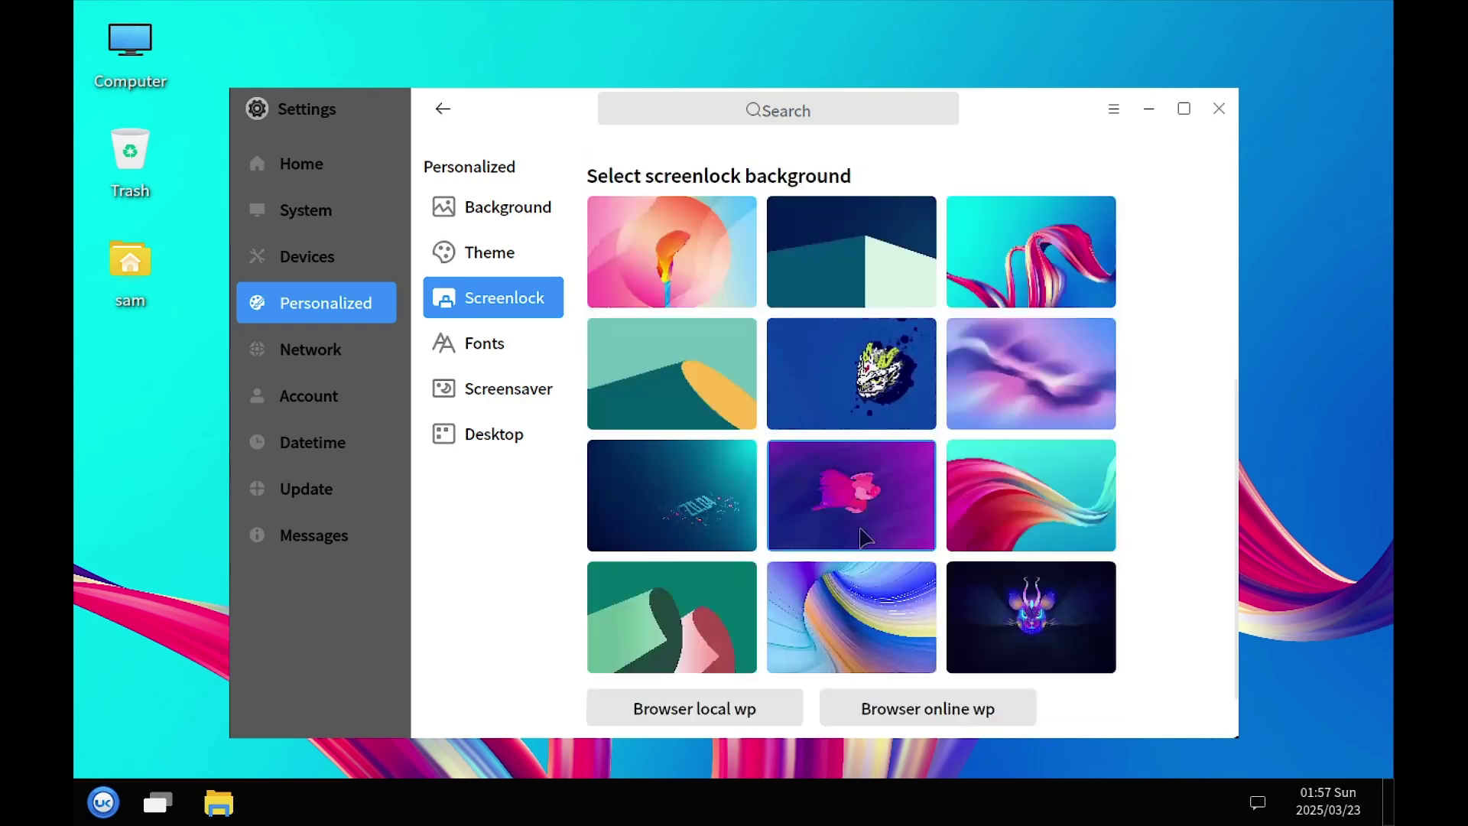
click(678, 523)
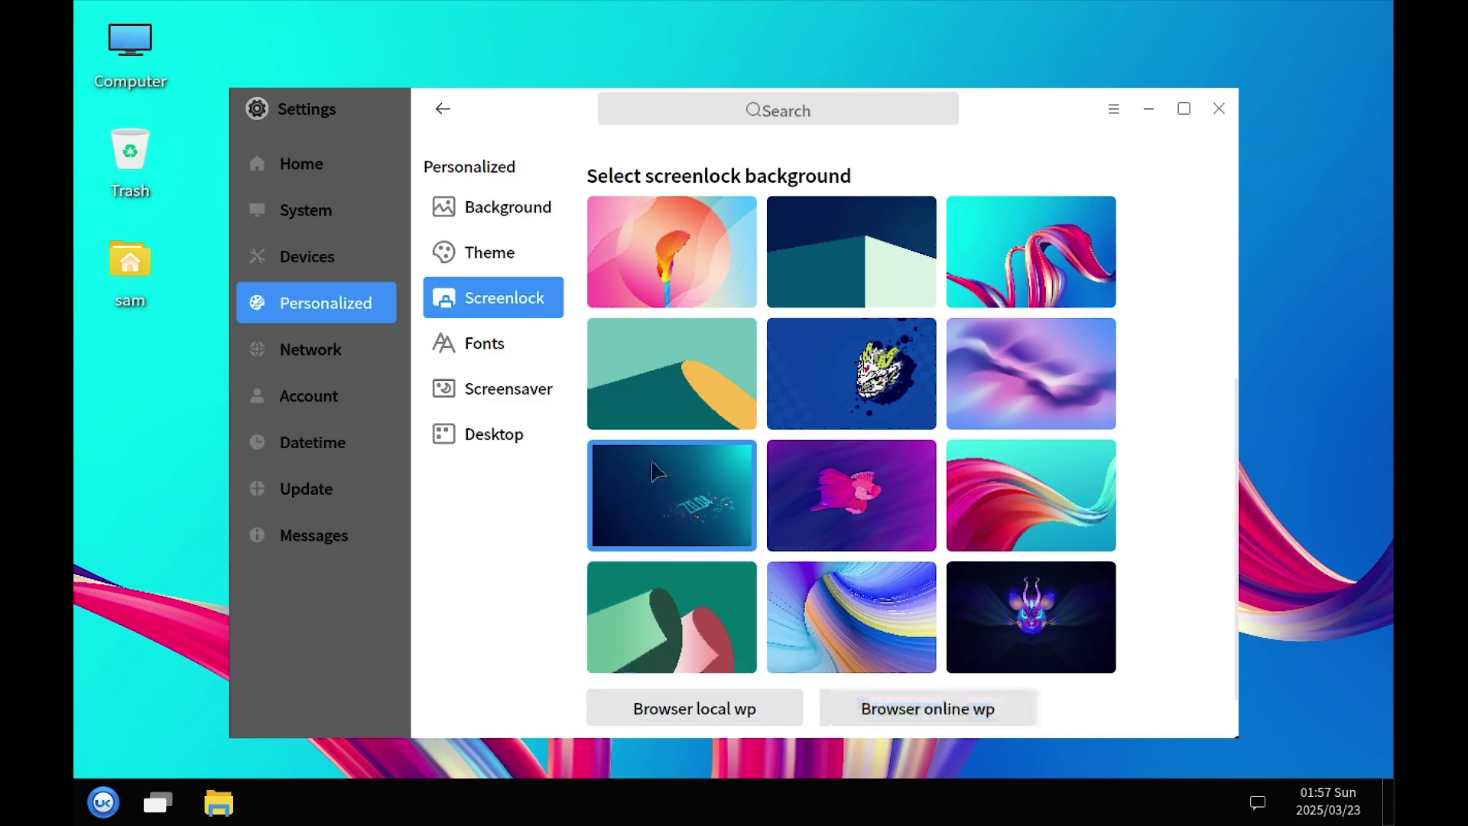
Examine the personalized fonts, screensaver program choices and desktop menu icon settings, and return to the fonts page
click(497, 342)
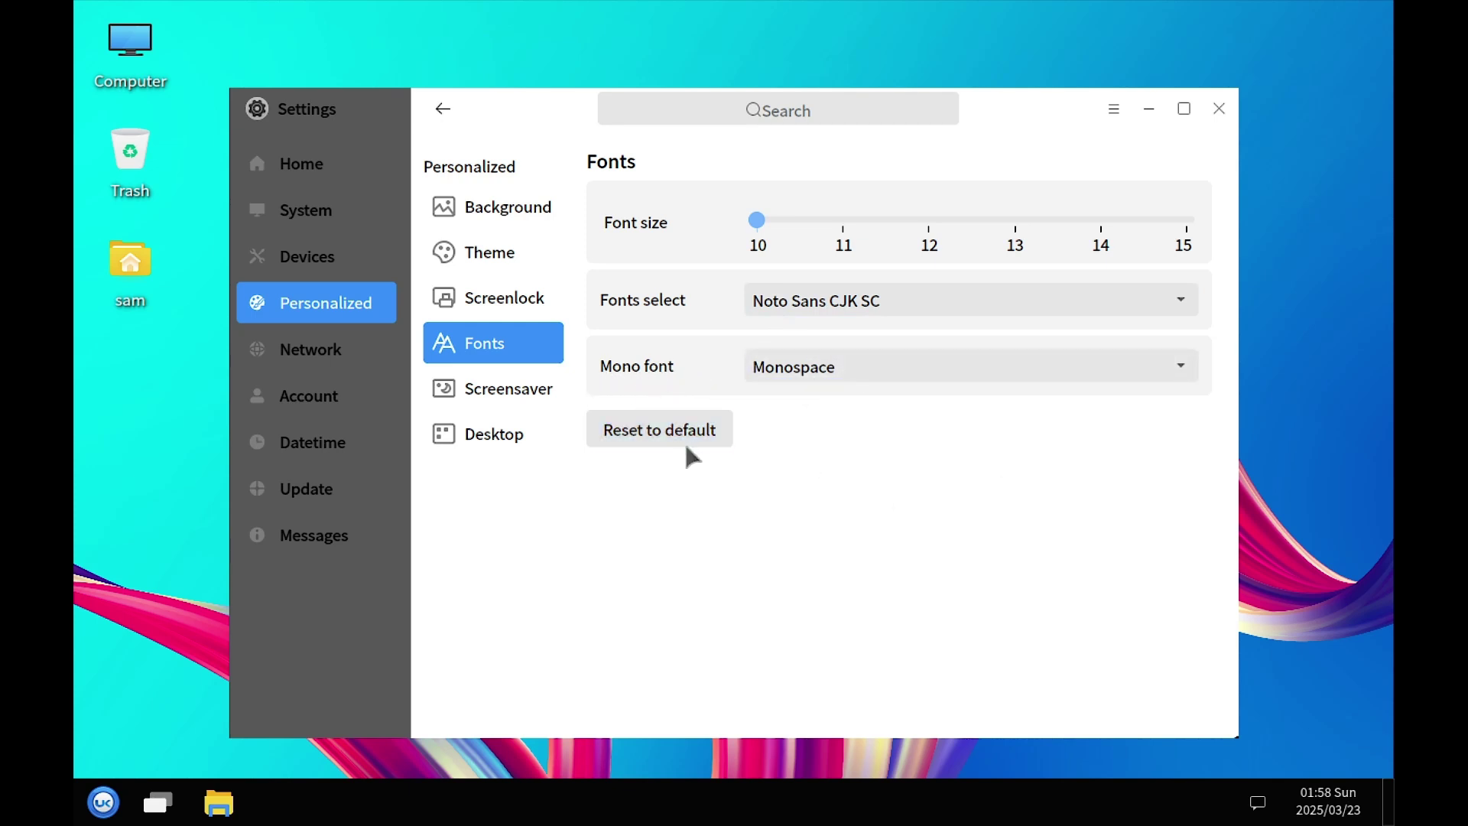
click(501, 393)
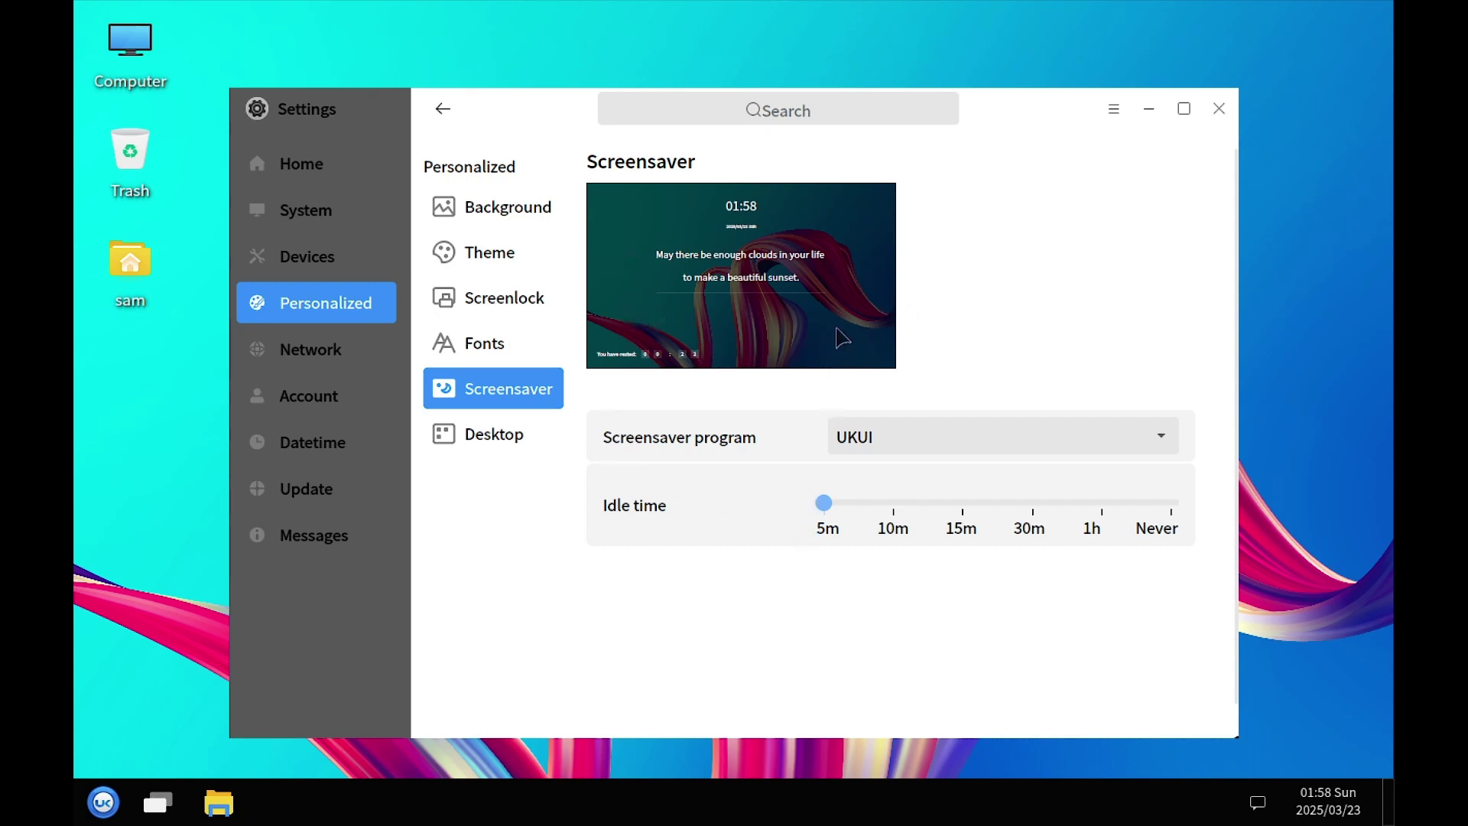
click(1164, 448)
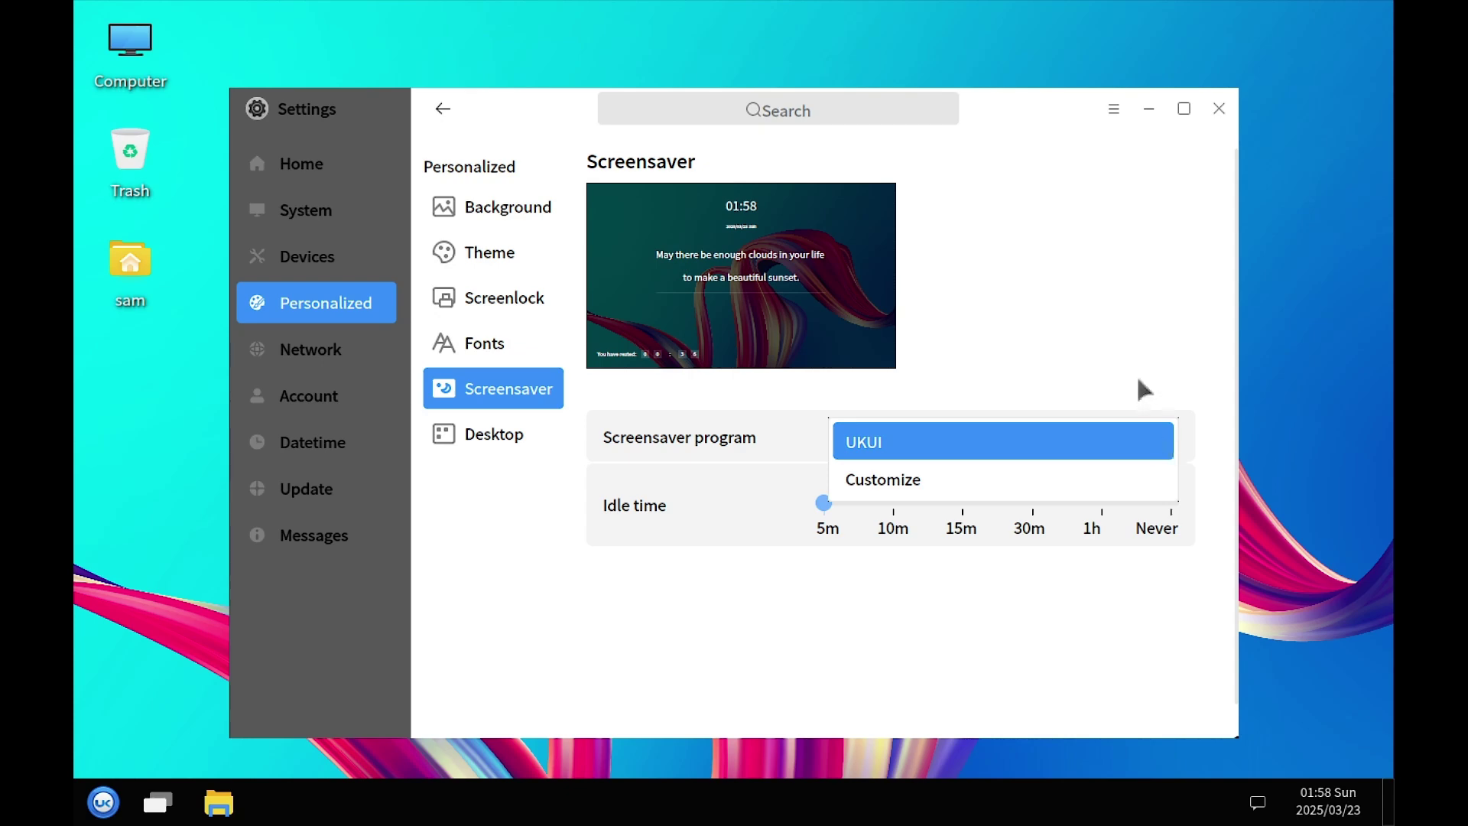
click(1022, 365)
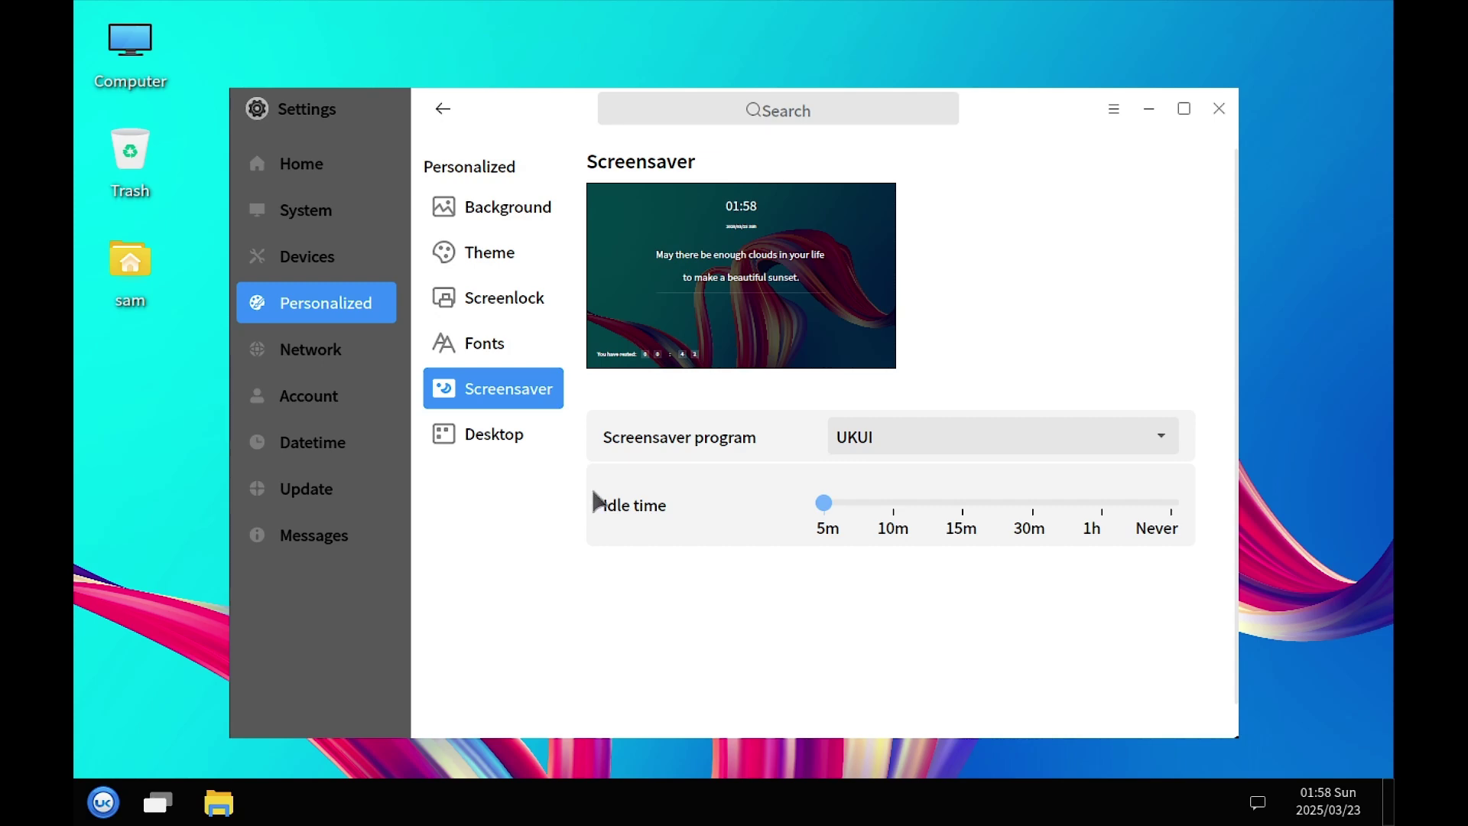
click(503, 435)
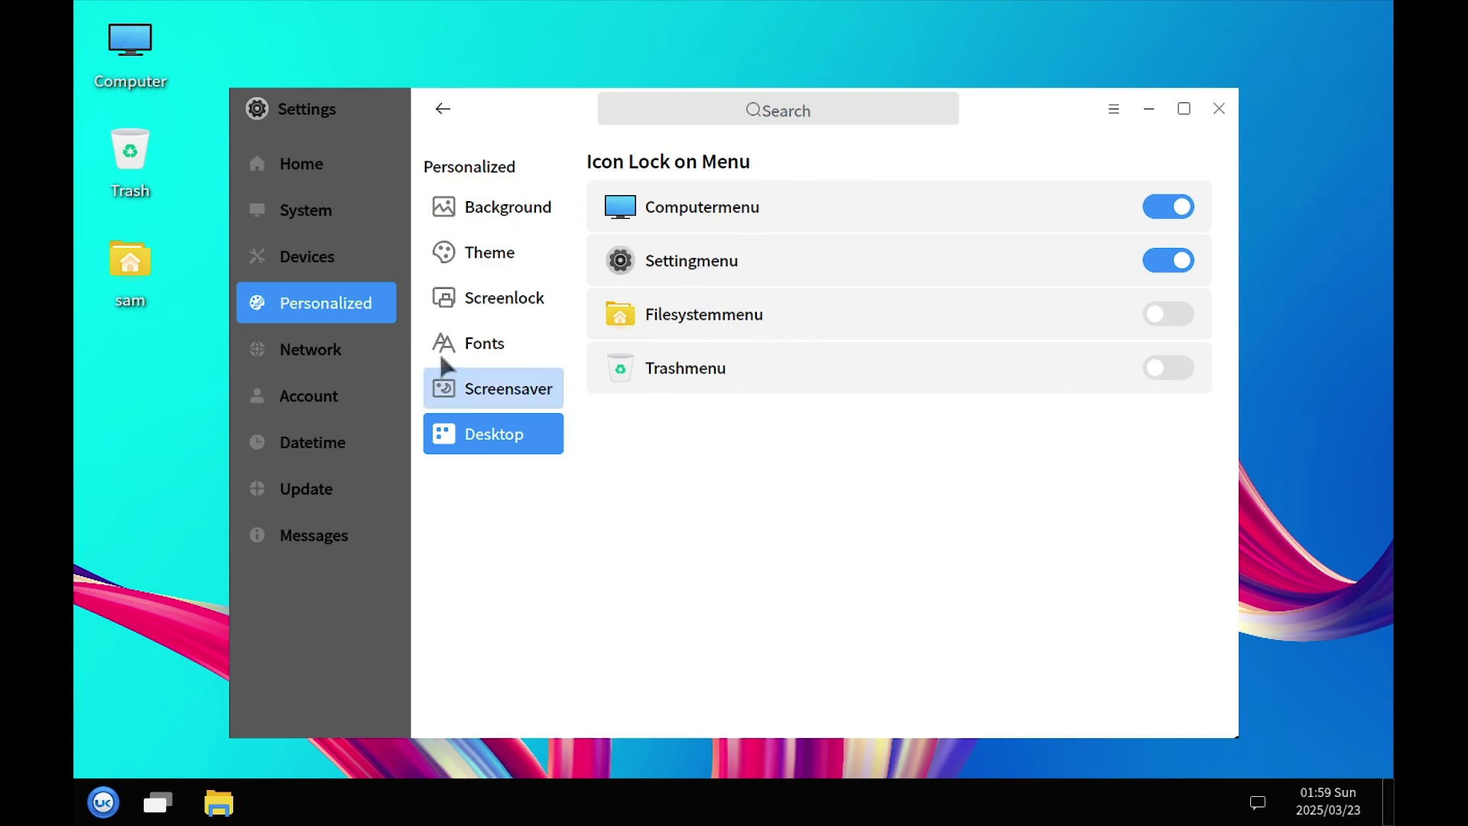
click(442, 111)
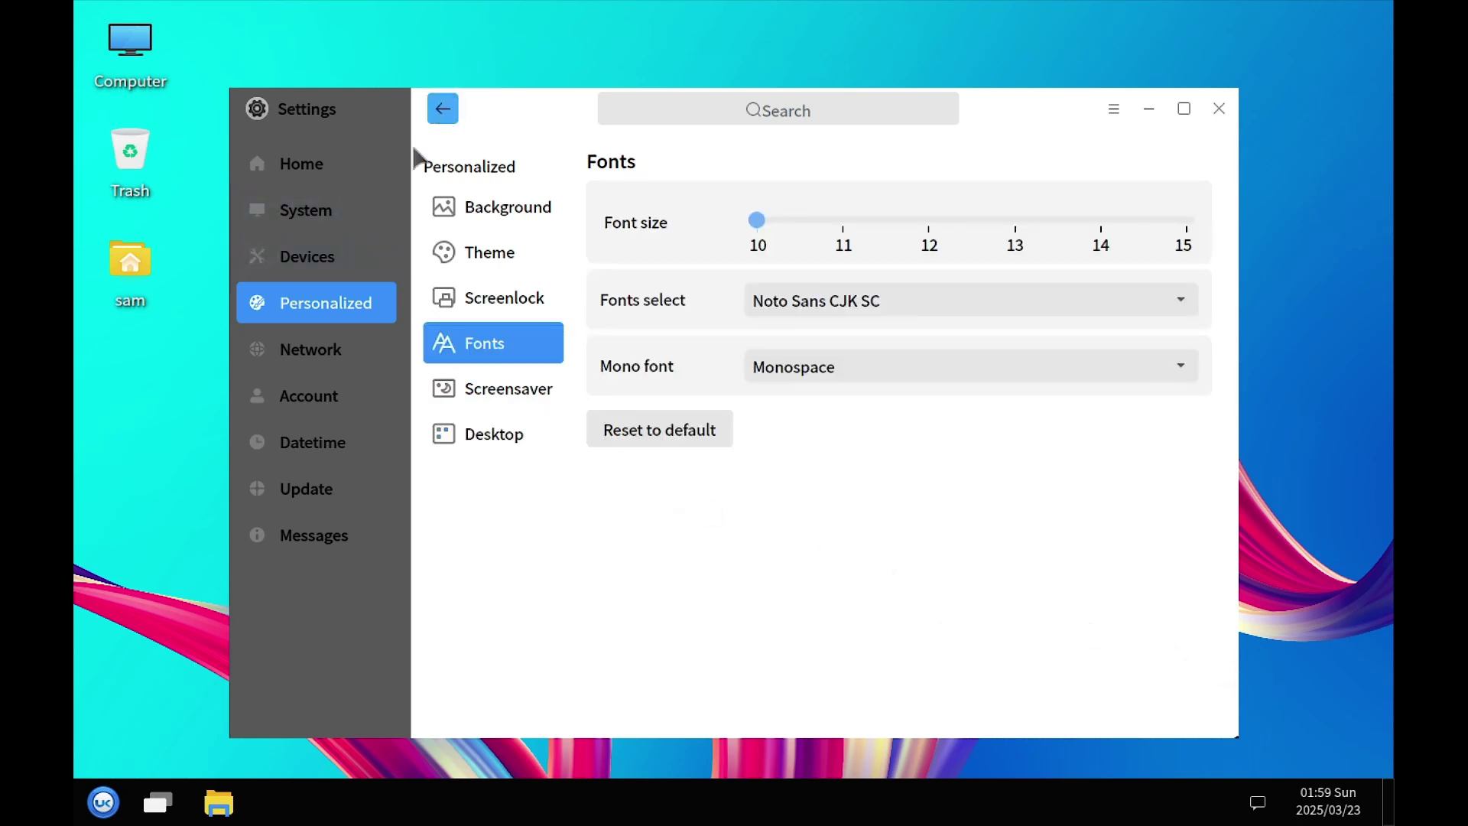
Examine the network settings: the wired connection's details, the available networks, and the VPN and proxy pages
click(330, 357)
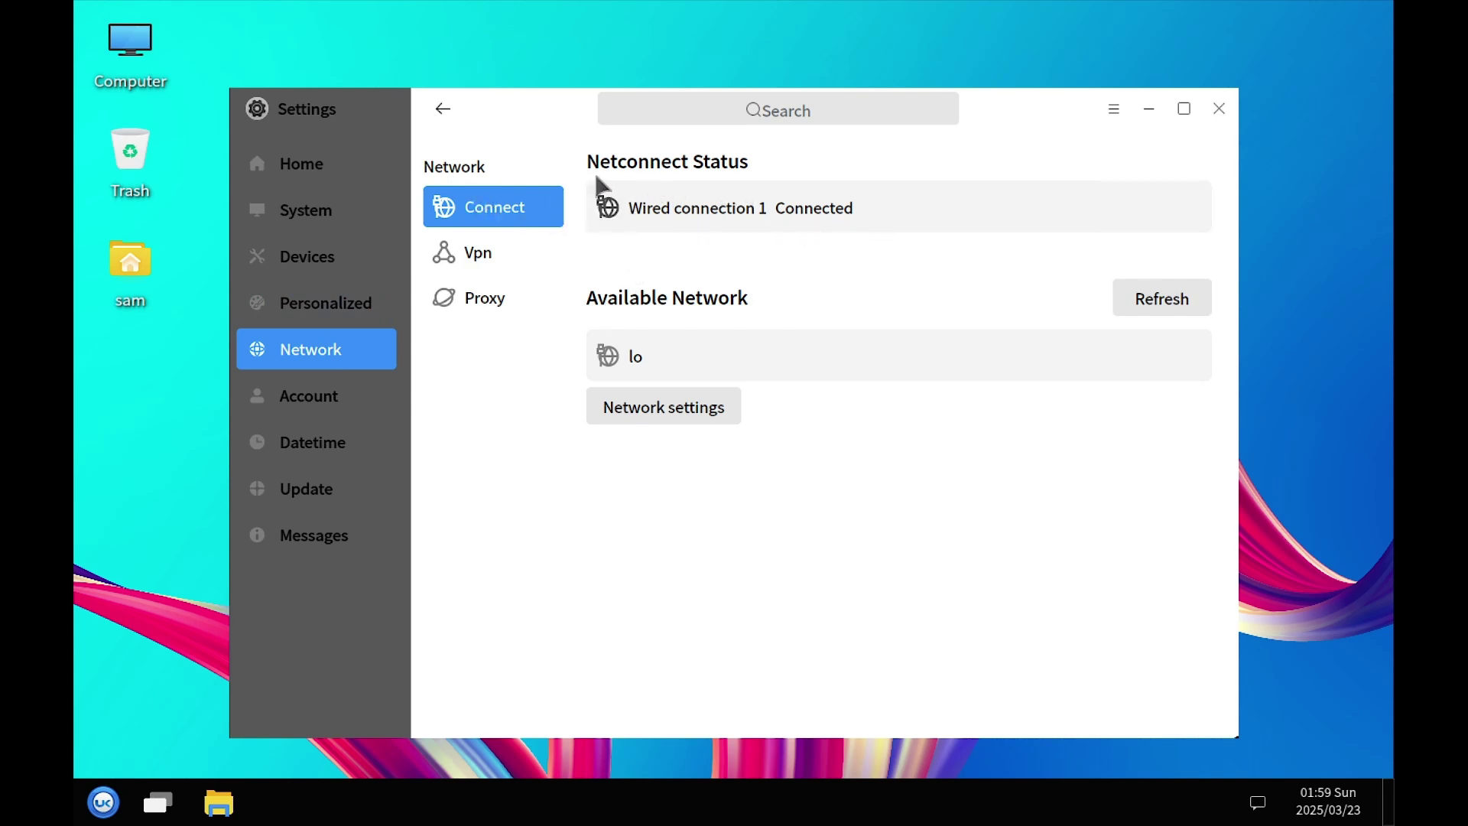
mouse_move(622, 229)
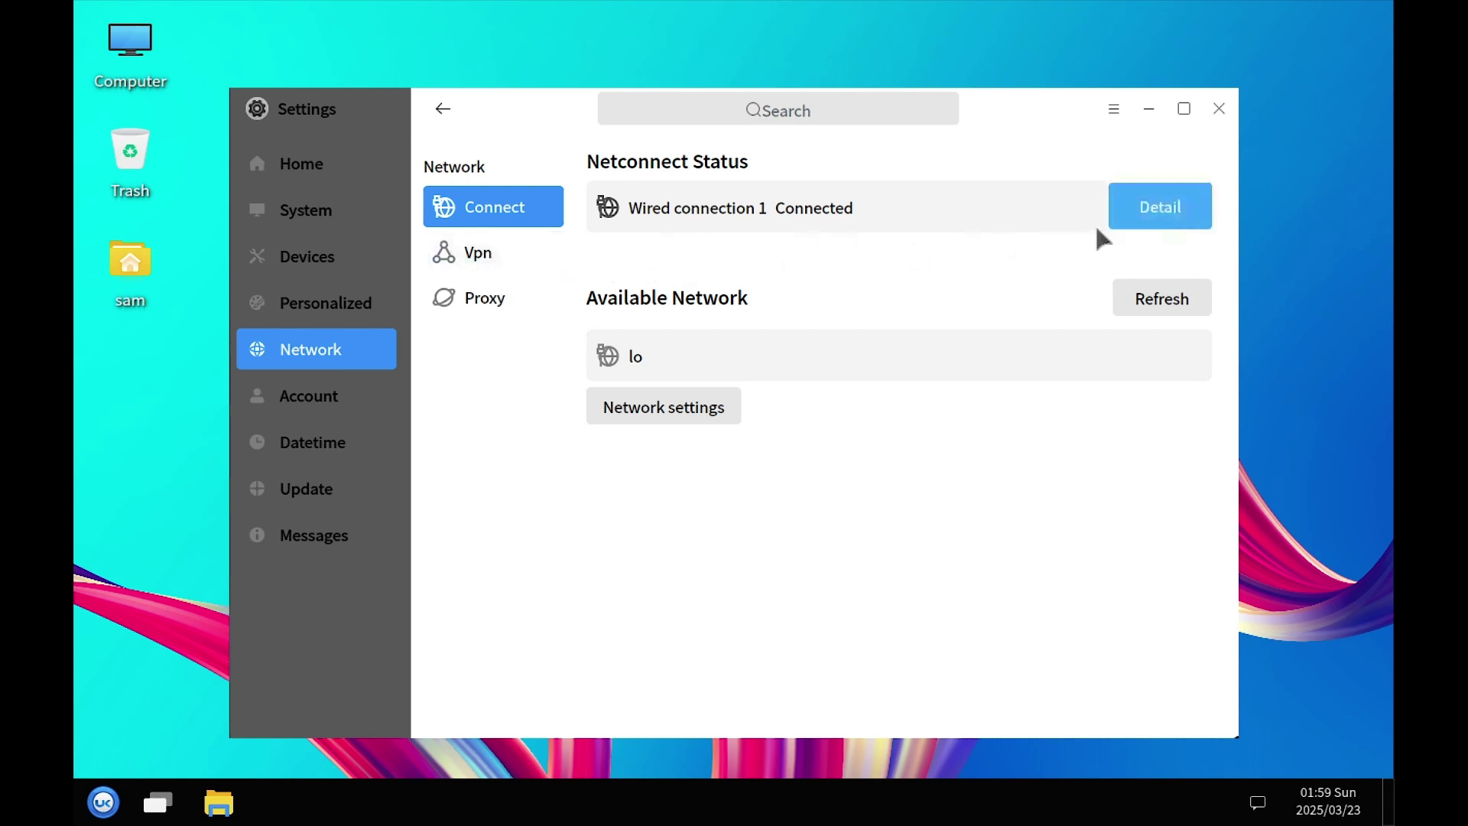
click(1140, 218)
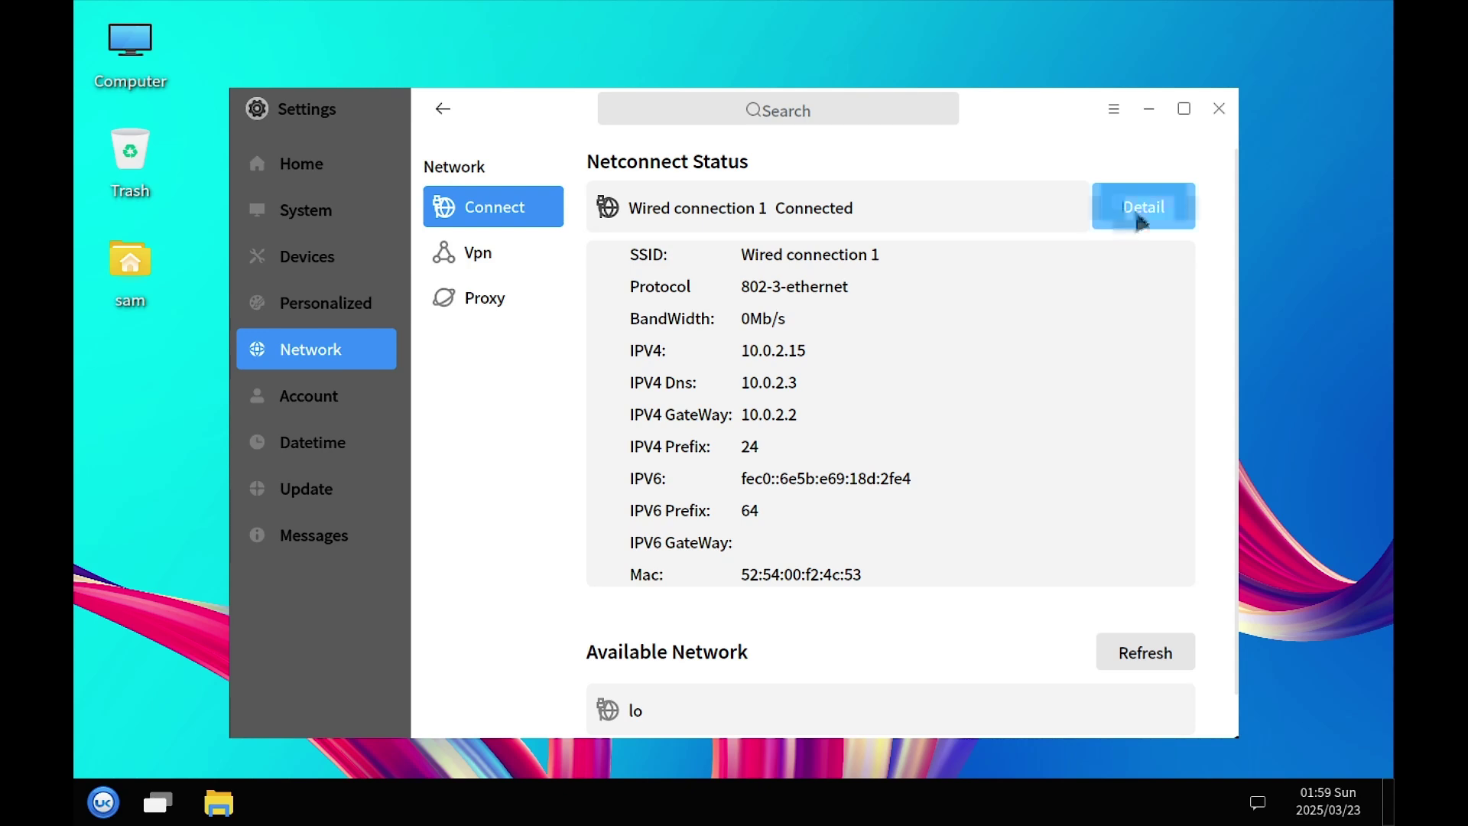
click(1140, 219)
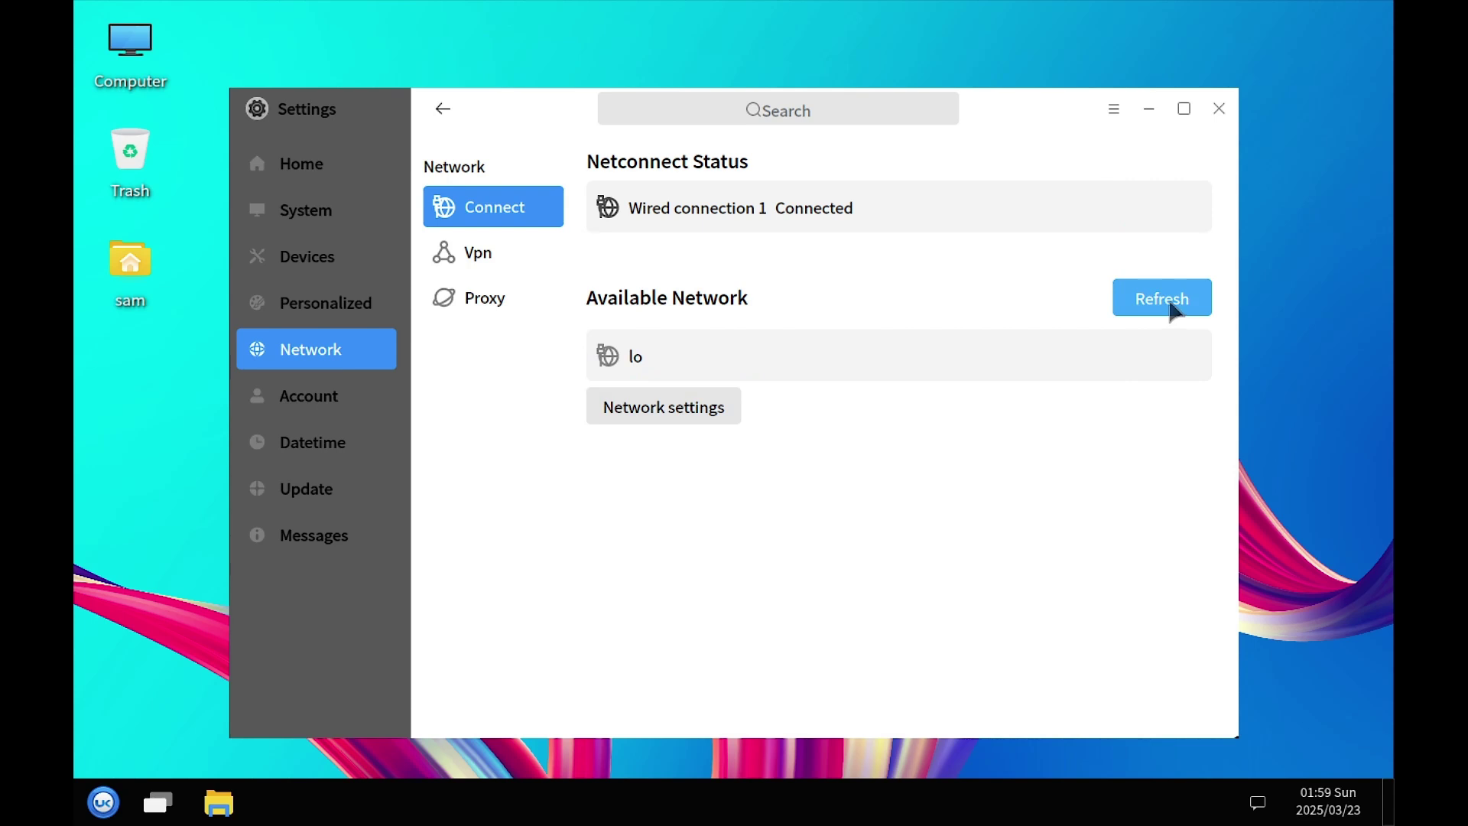
mouse_move(653, 364)
click(476, 255)
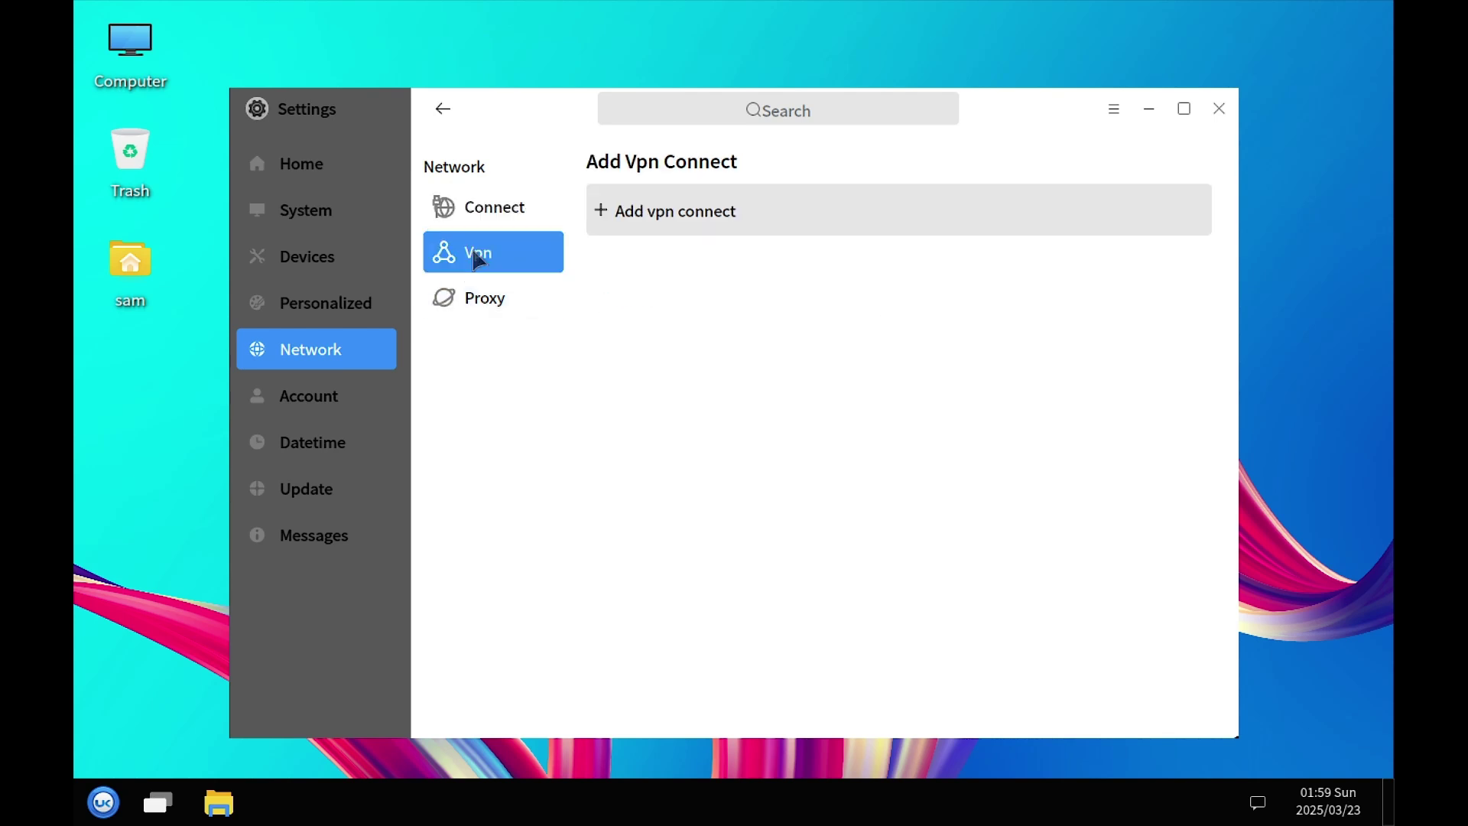
click(498, 305)
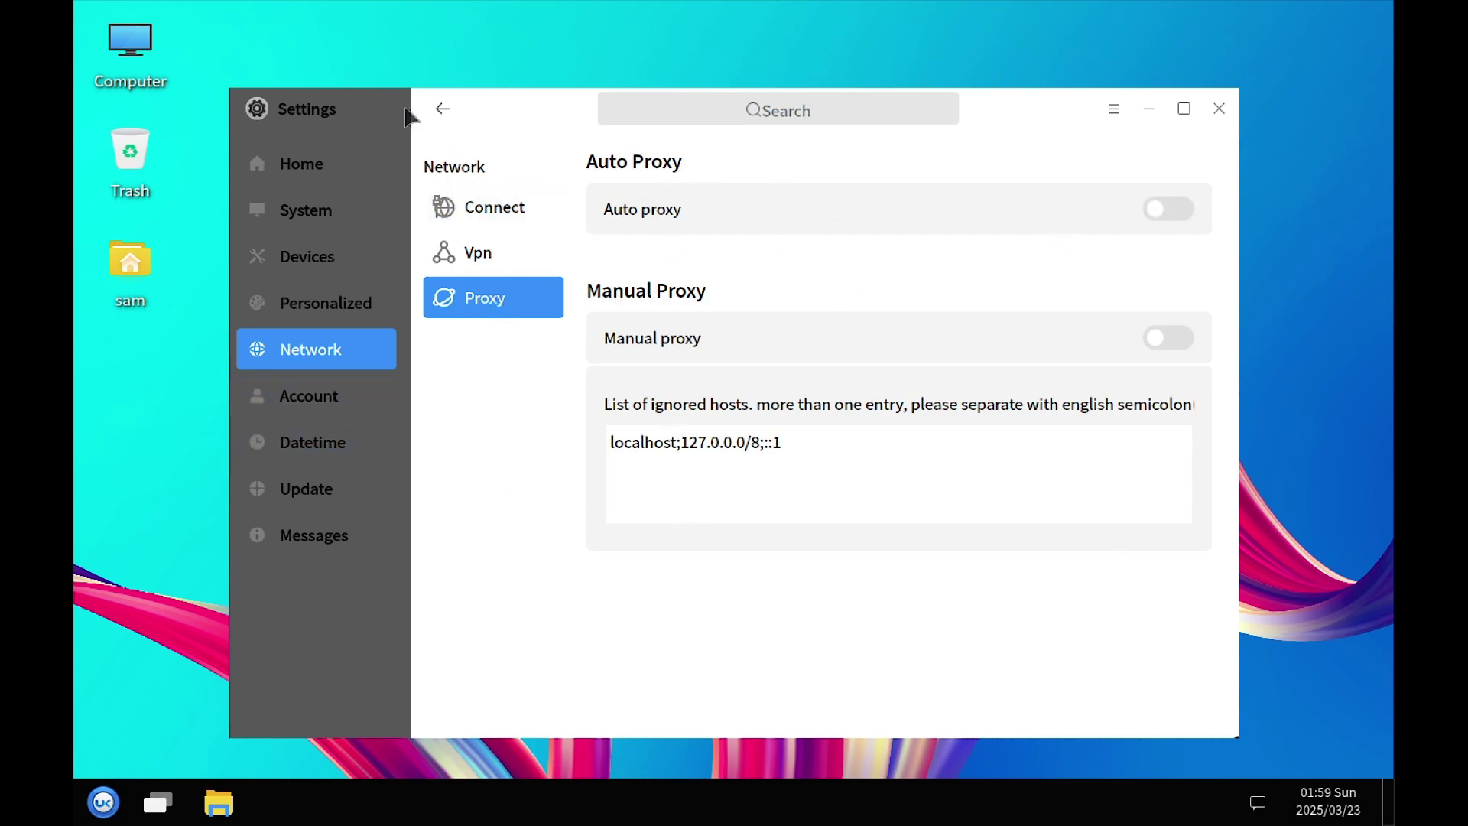
click(443, 109)
Review the account, date and regional format, backup, app notification and search settings
click(352, 399)
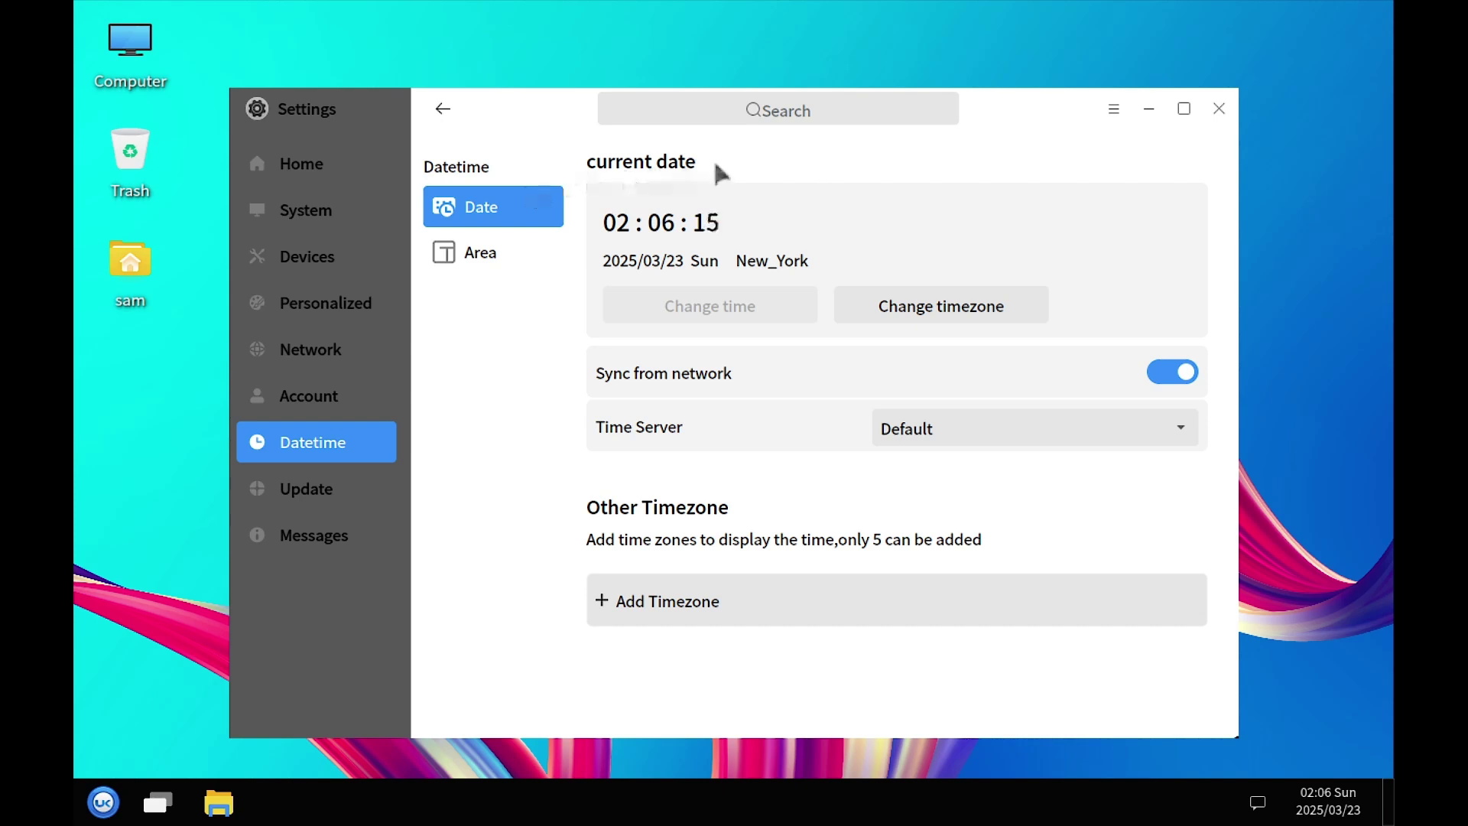
click(496, 254)
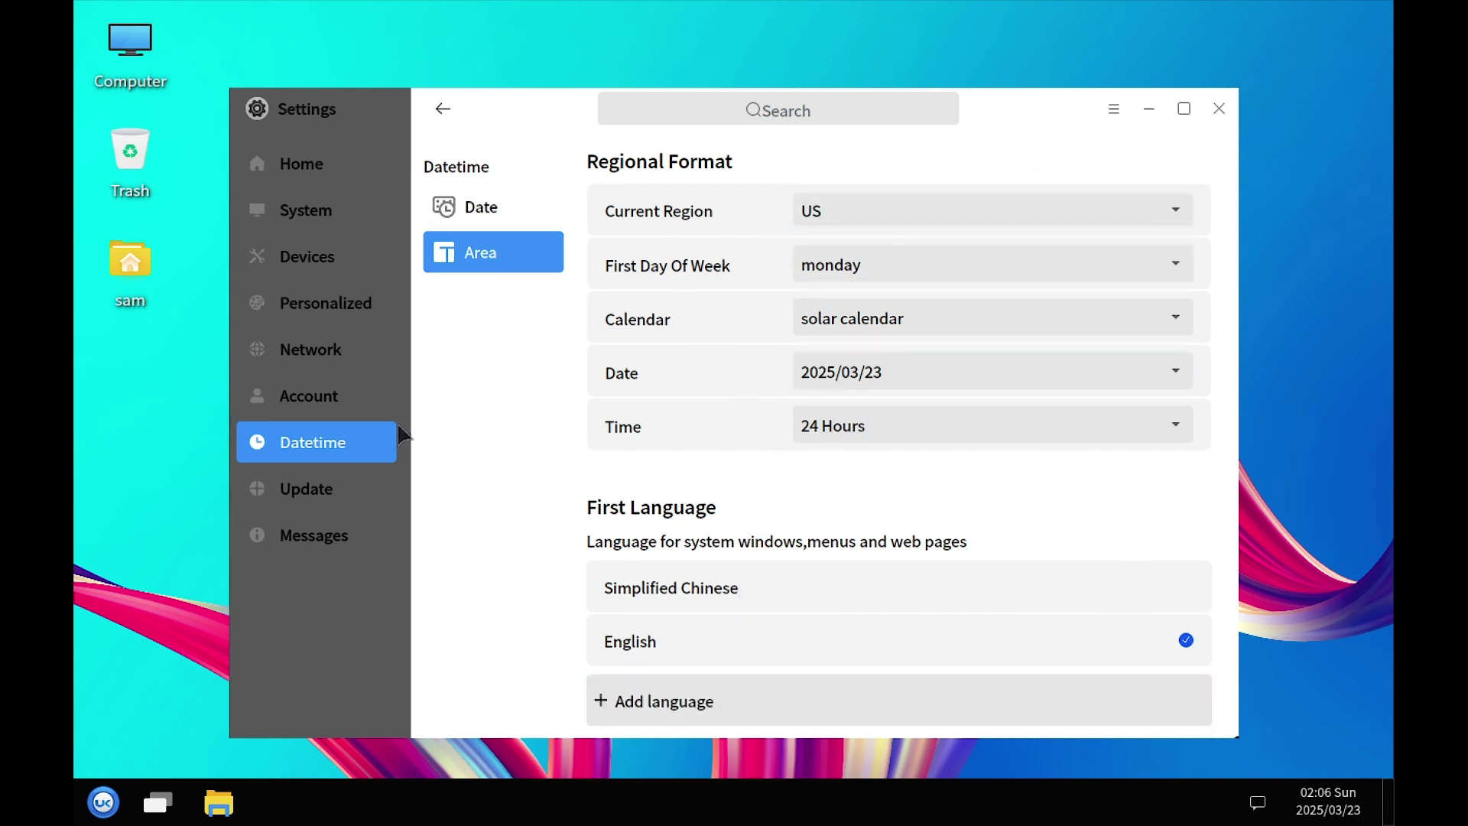
click(351, 496)
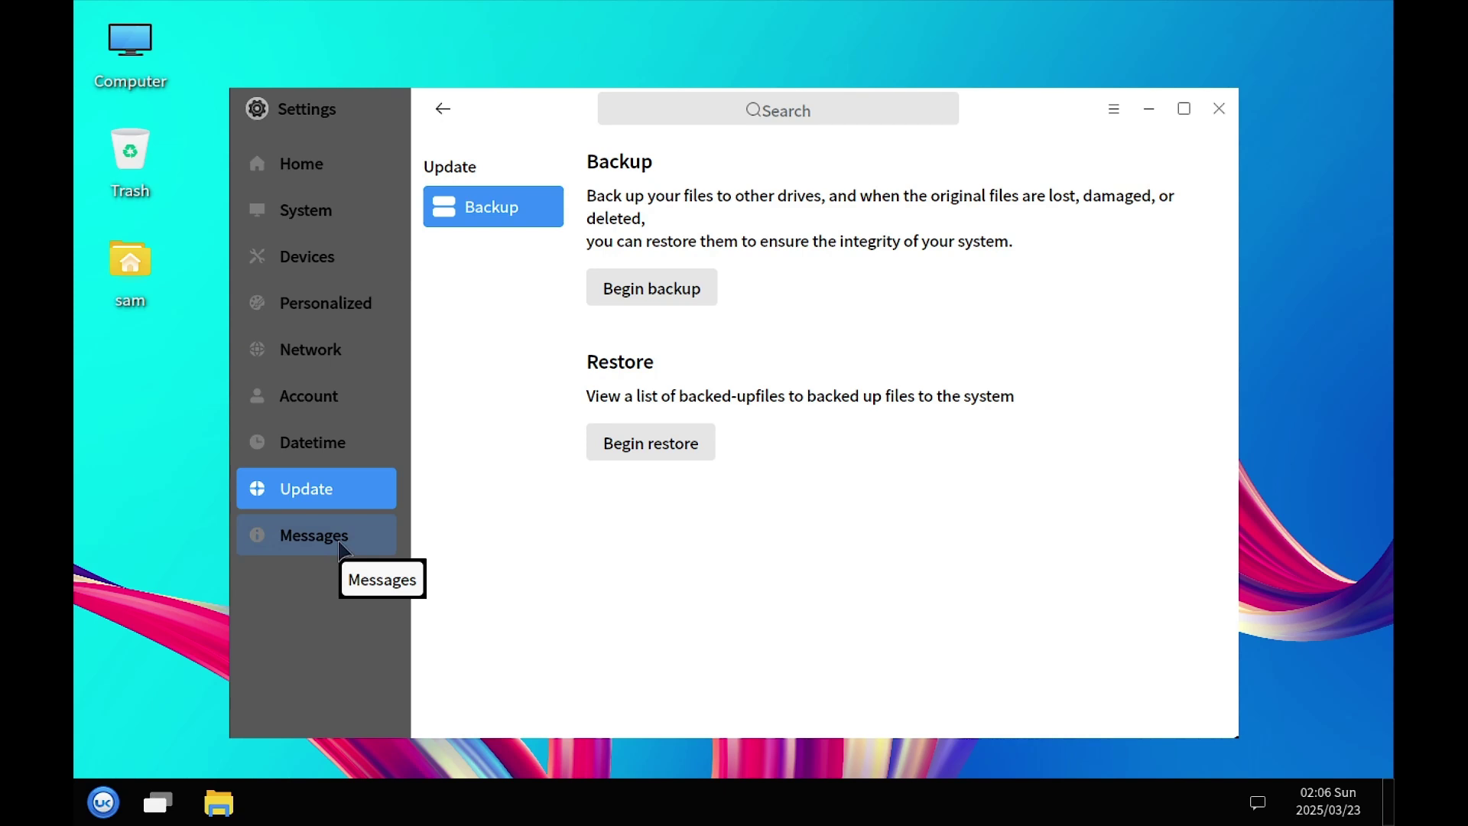
click(340, 544)
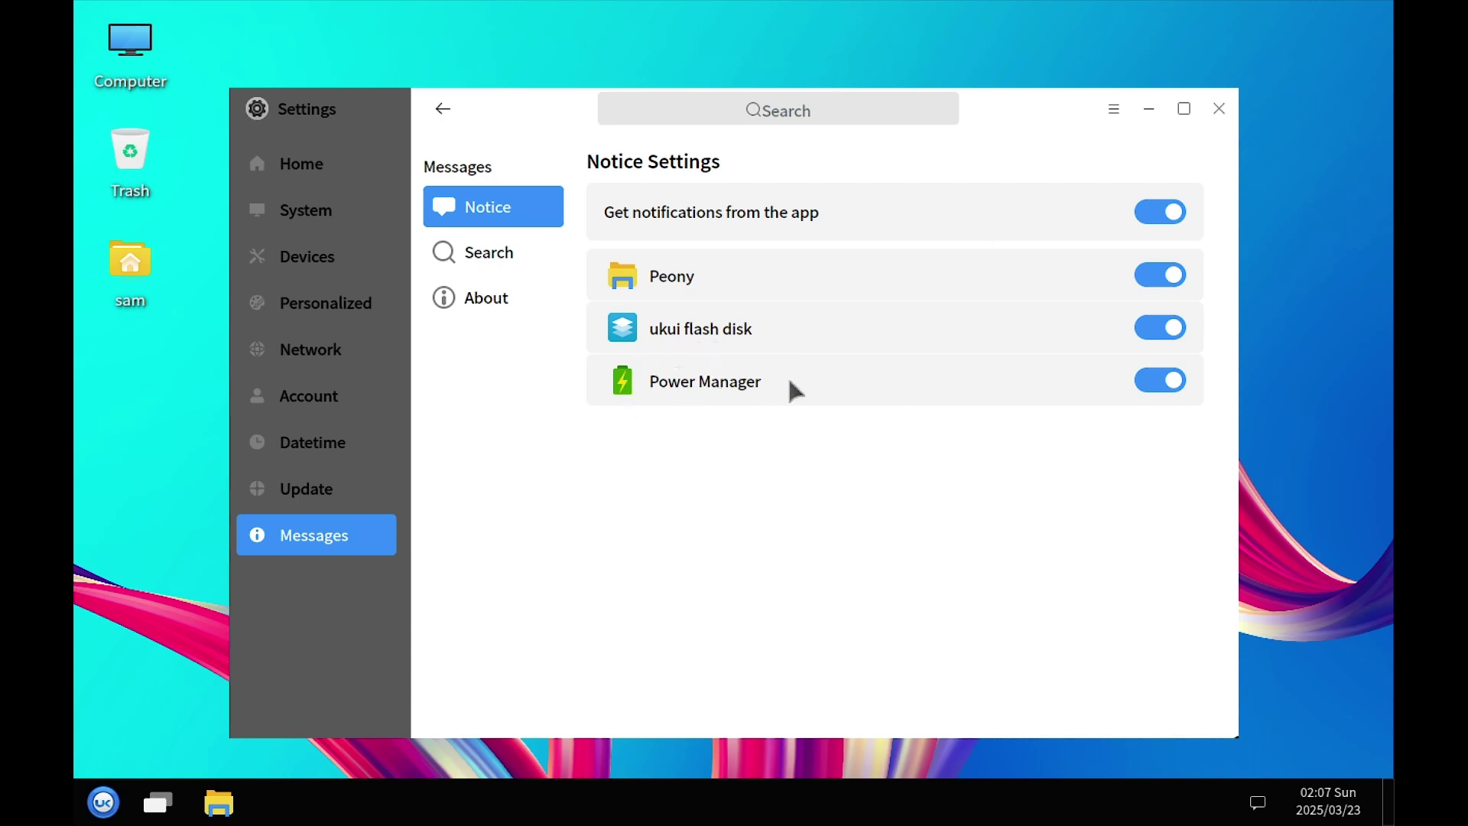
click(496, 257)
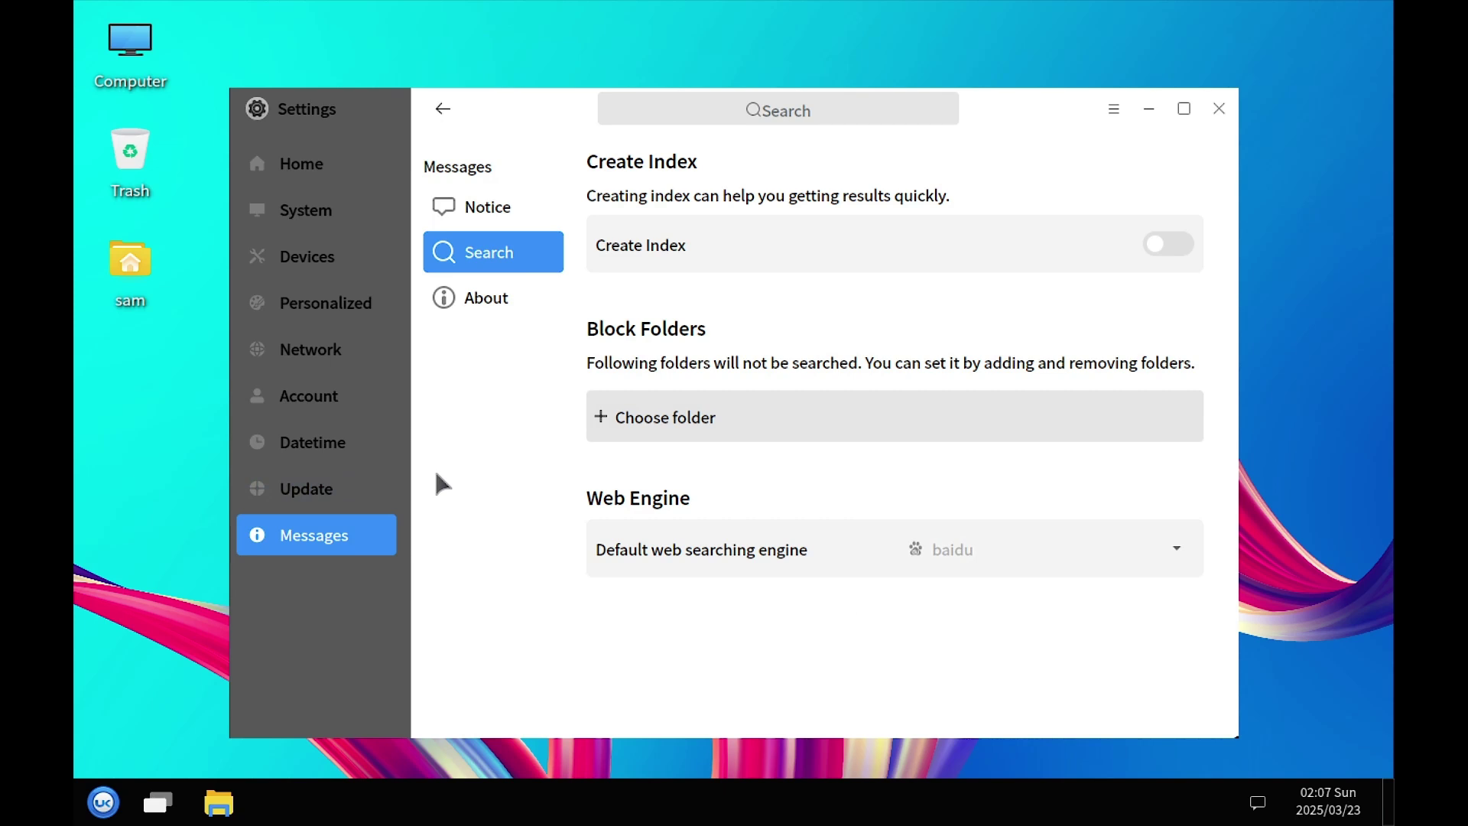
Go back from the search settings through the previously visited pages to the Settings home overview
click(440, 115)
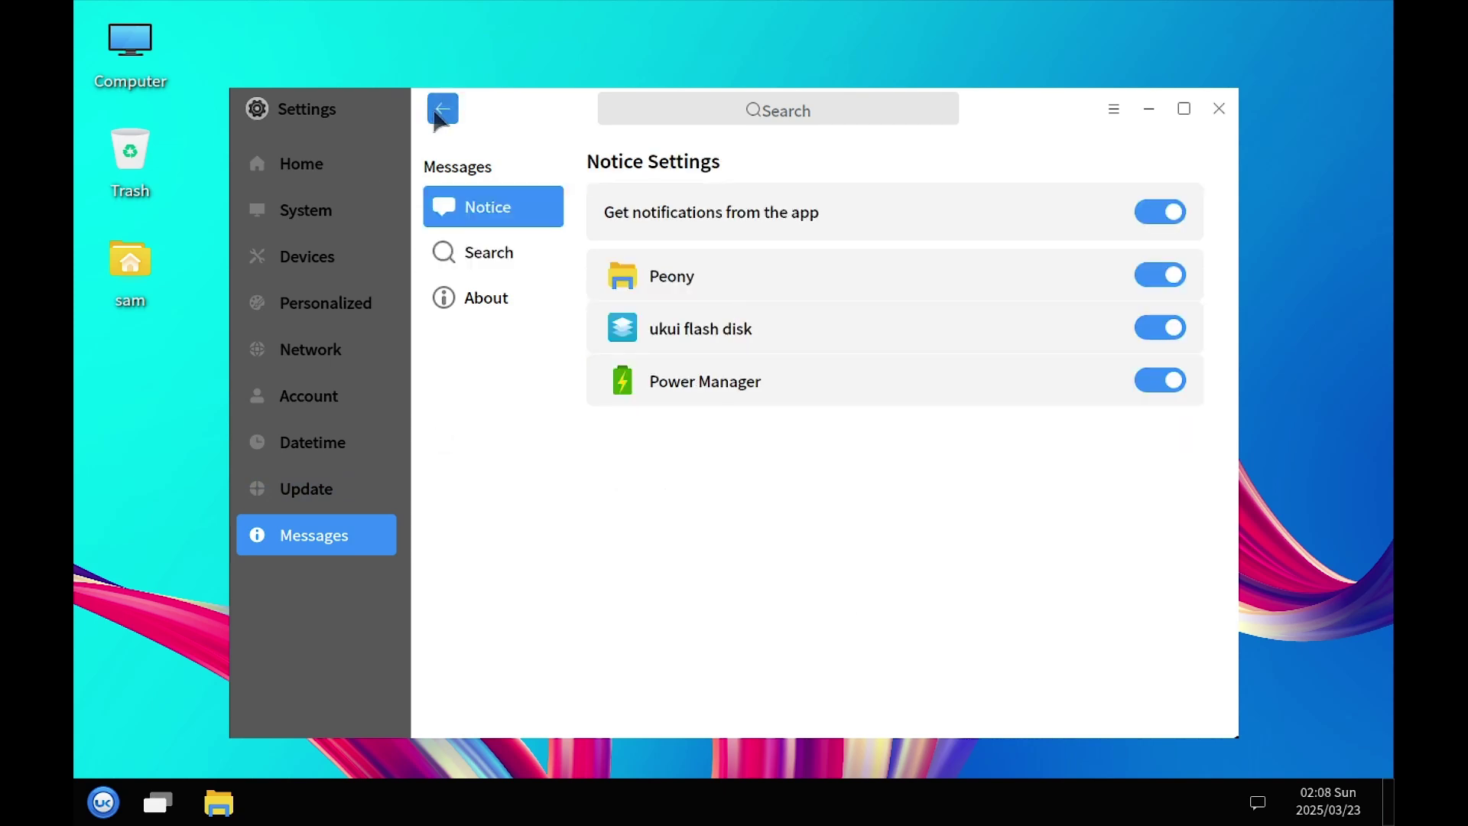
click(440, 115)
click(440, 115)
click(441, 113)
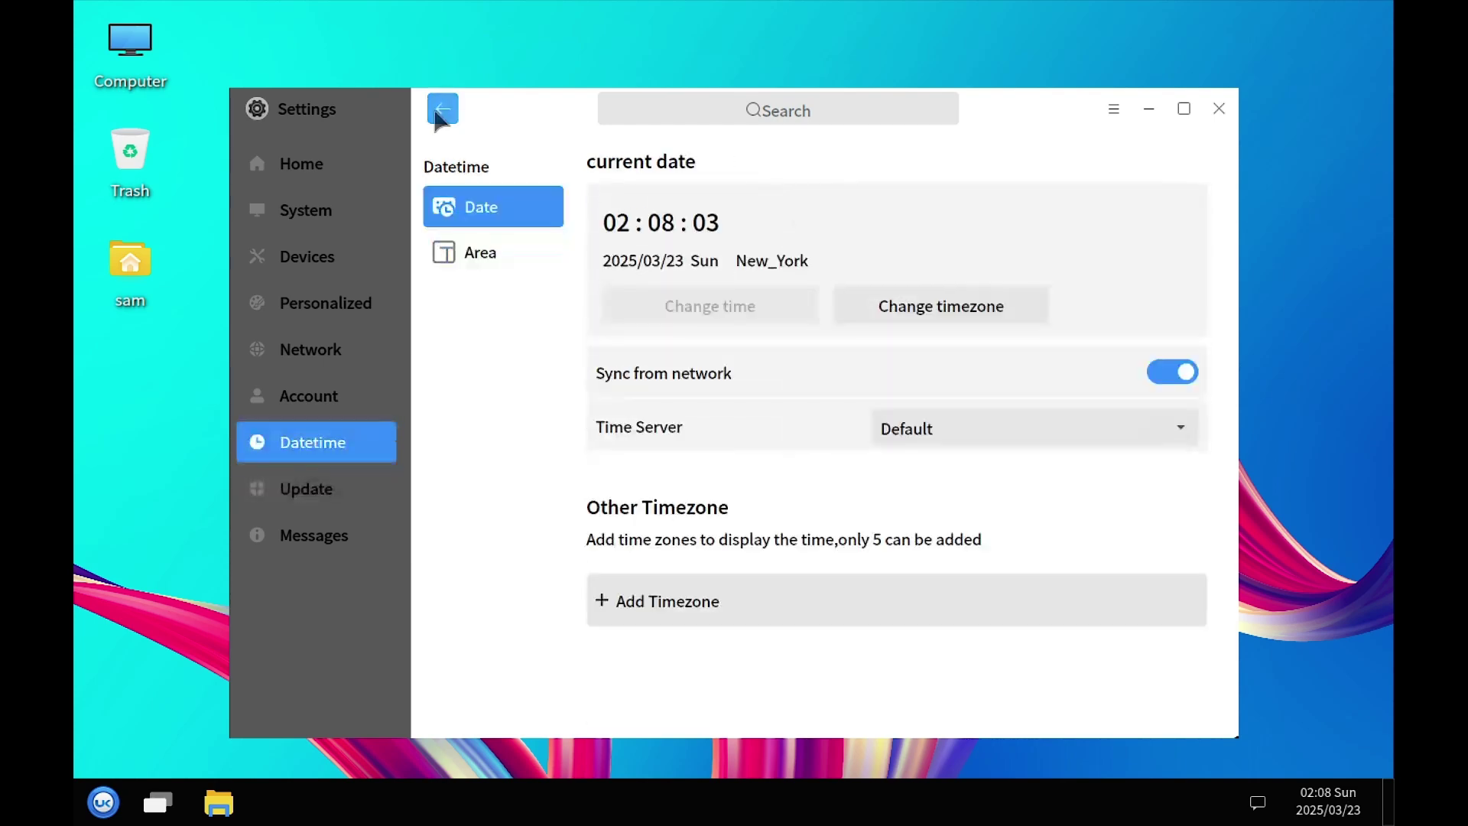
click(441, 113)
click(318, 171)
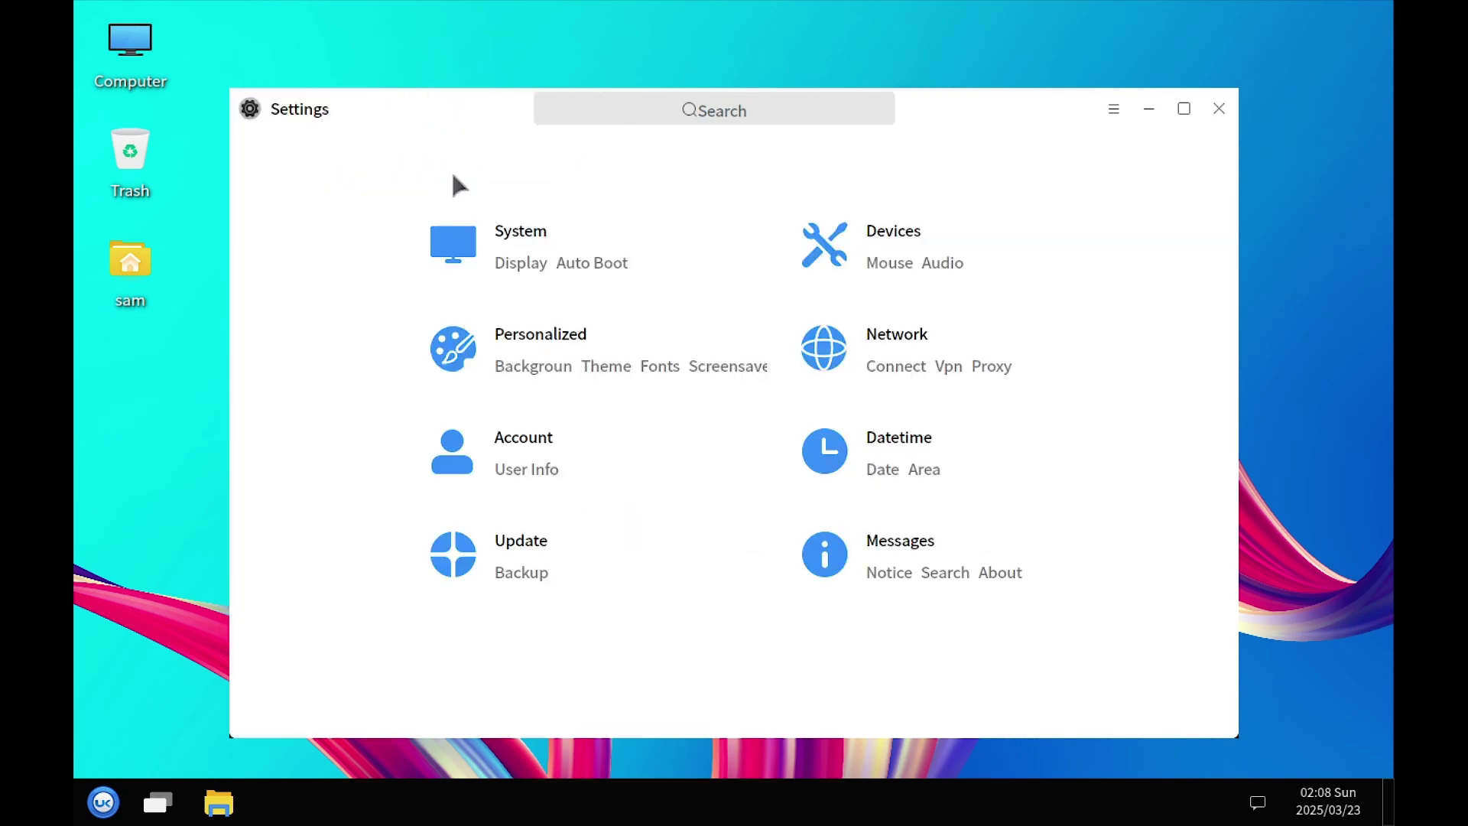
Review the printer and auto boot settings, and close the Settings window
click(978, 266)
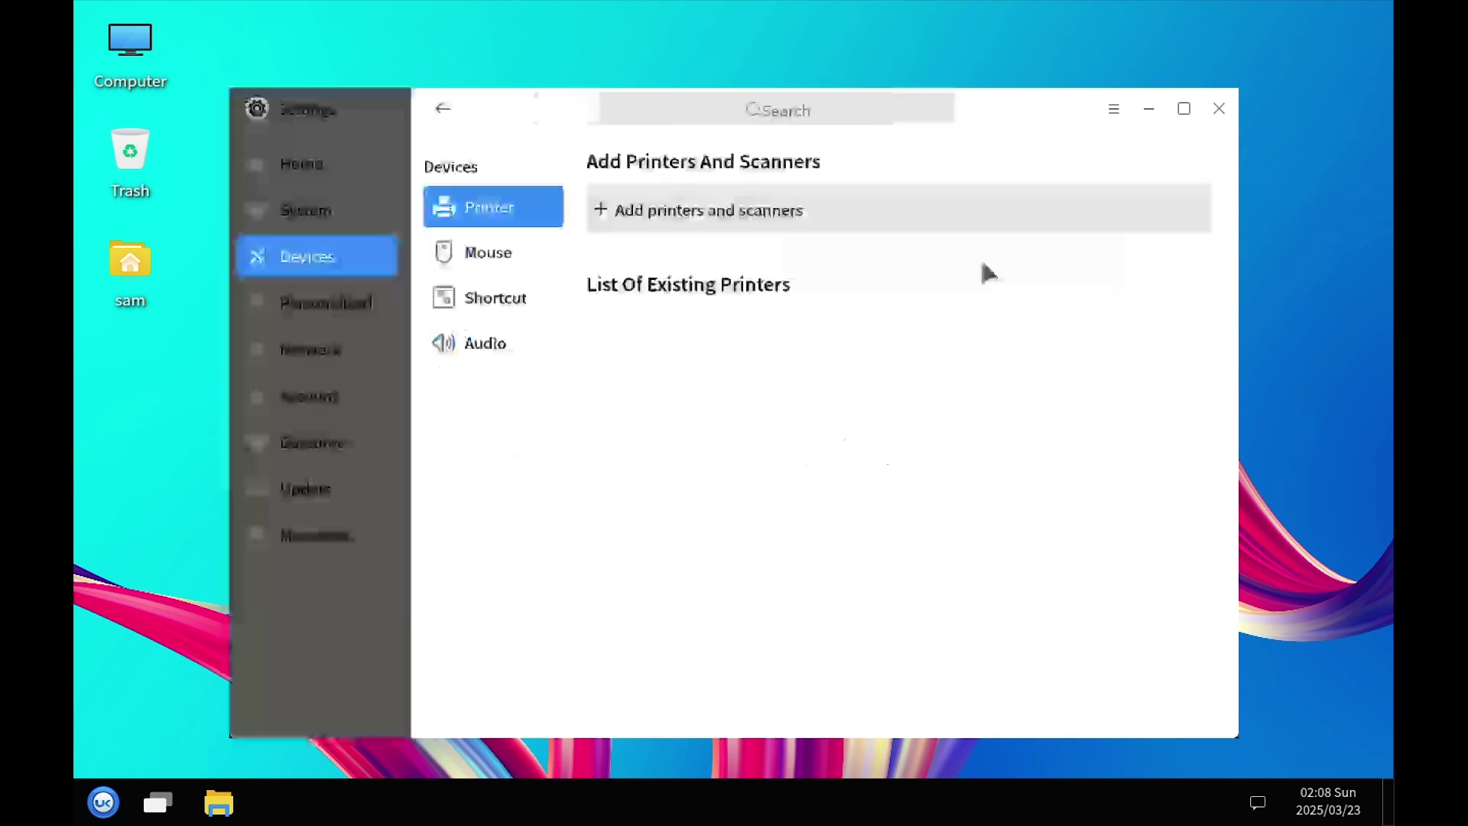
click(444, 108)
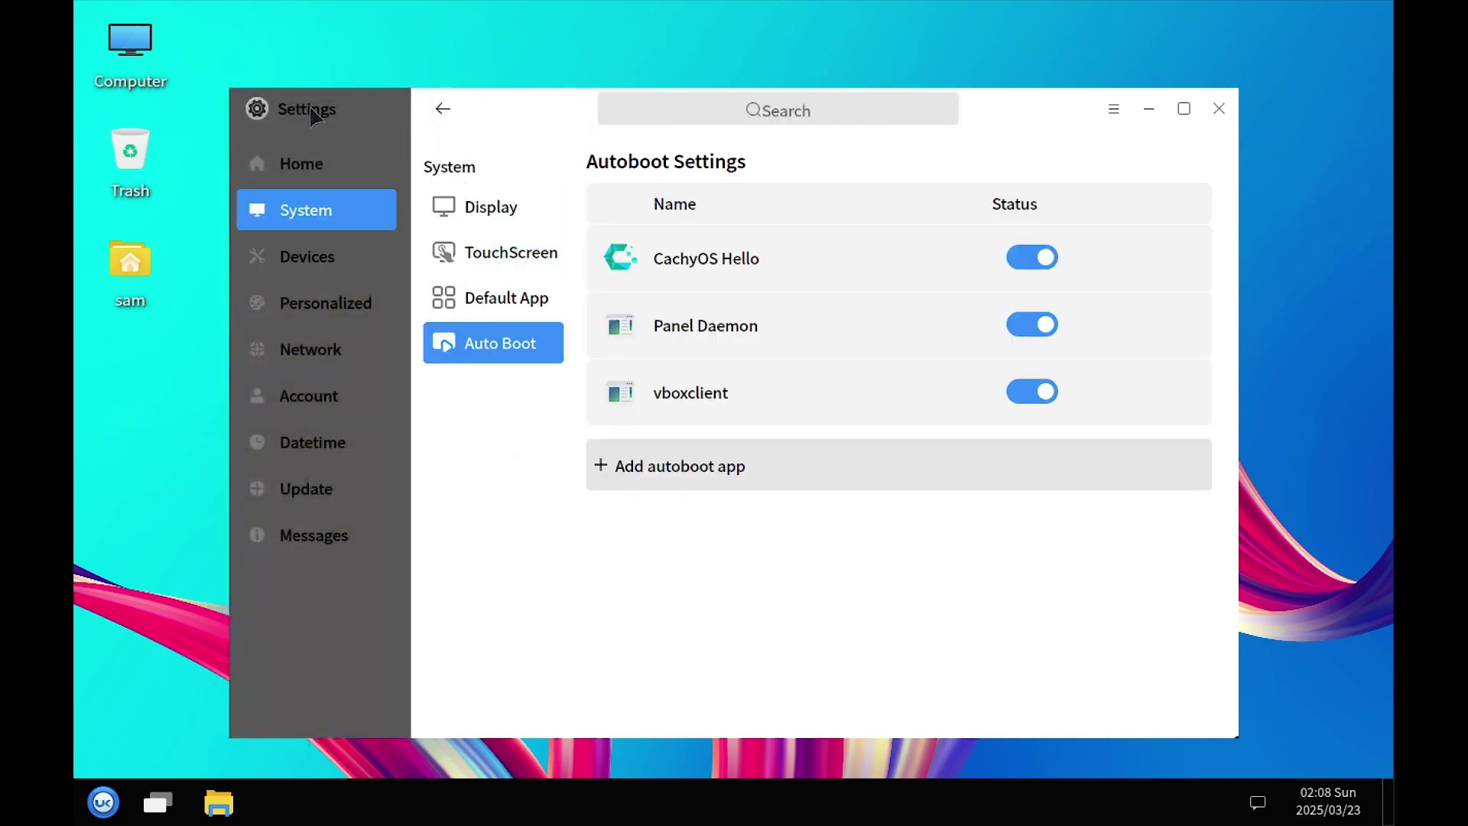
click(440, 108)
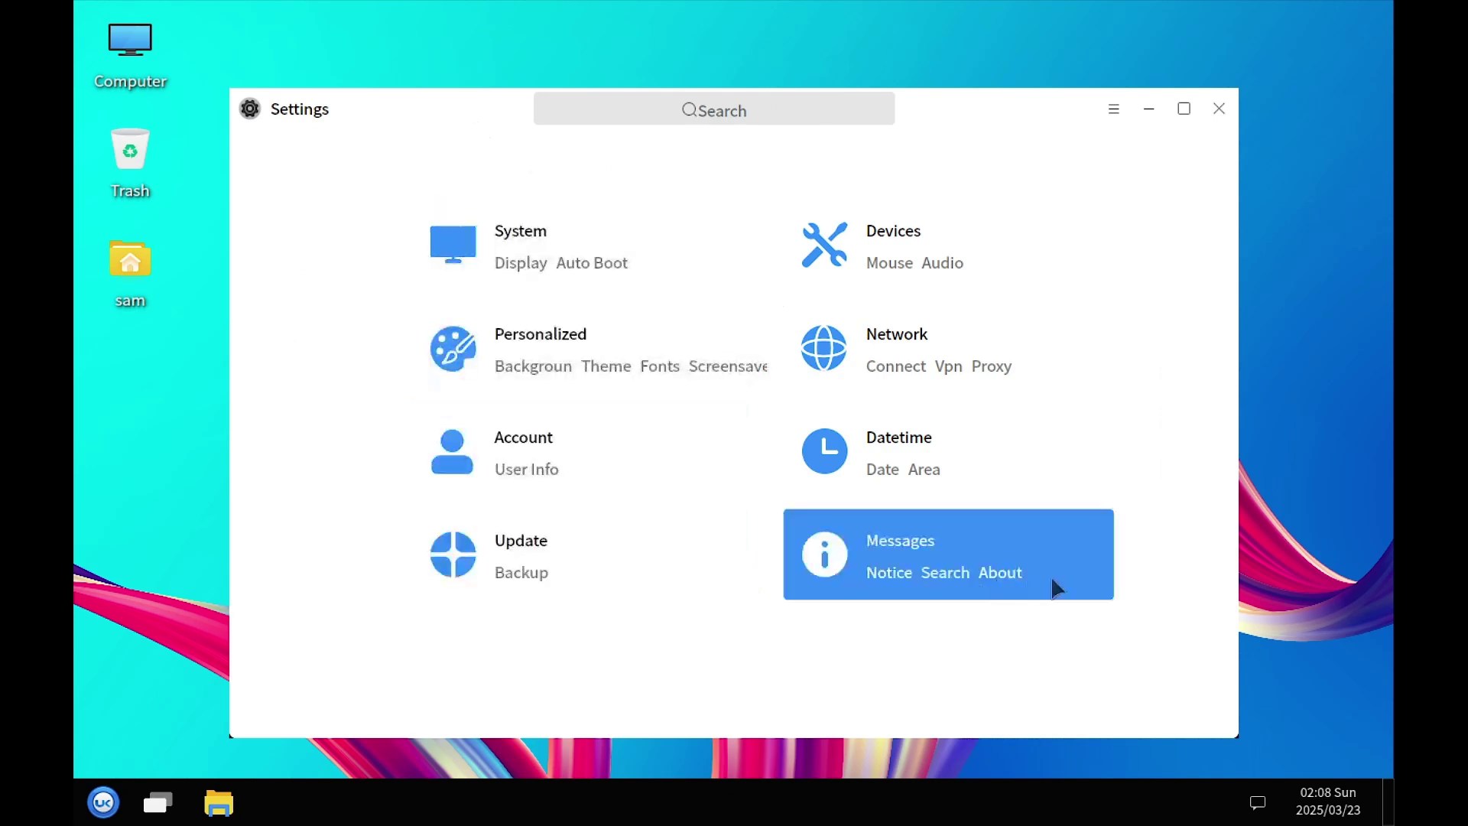
click(1219, 109)
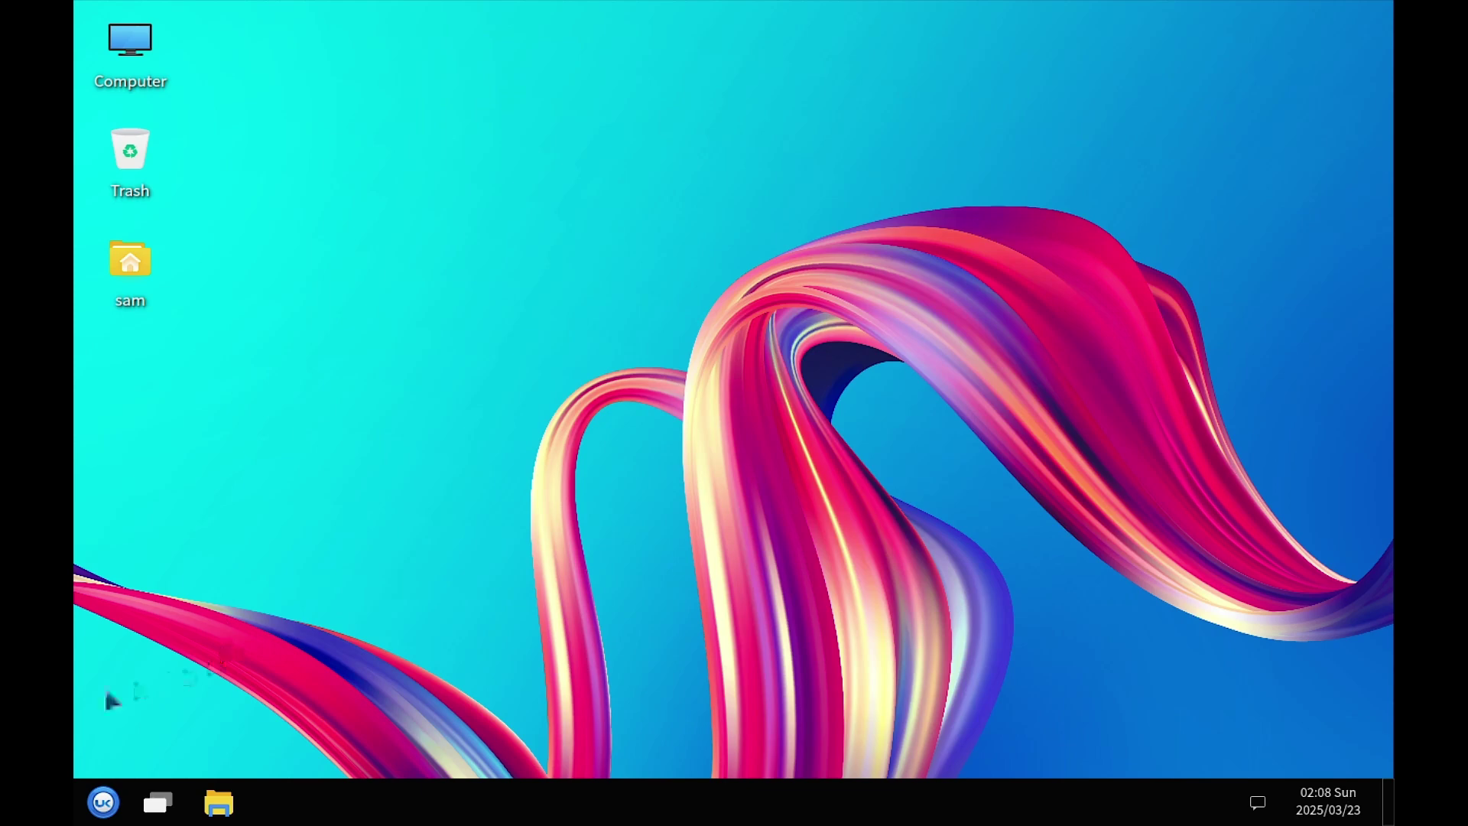
Search the installed applications for "ter" and launch Xfce Terminal
click(103, 803)
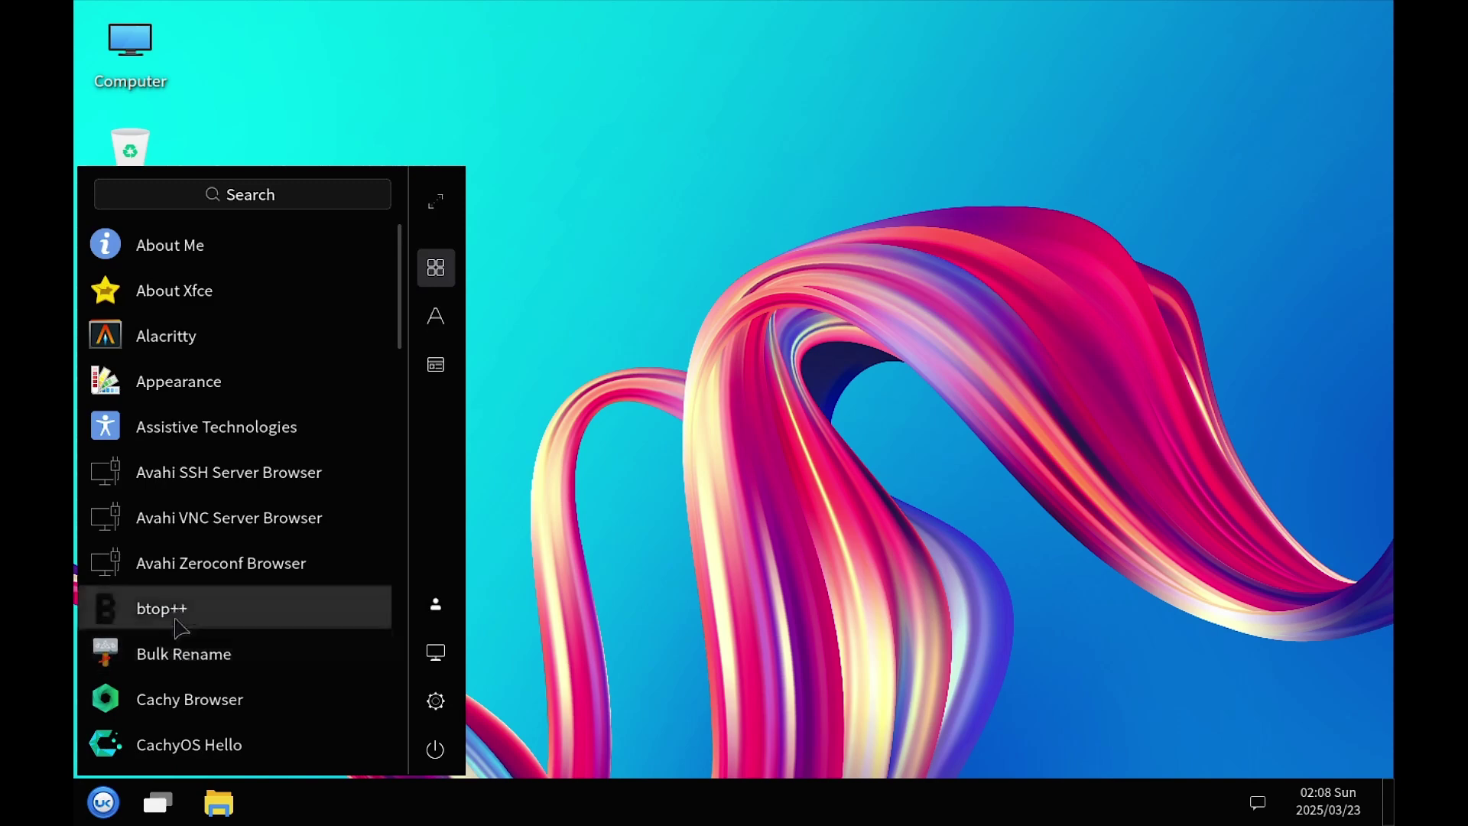
click(210, 203)
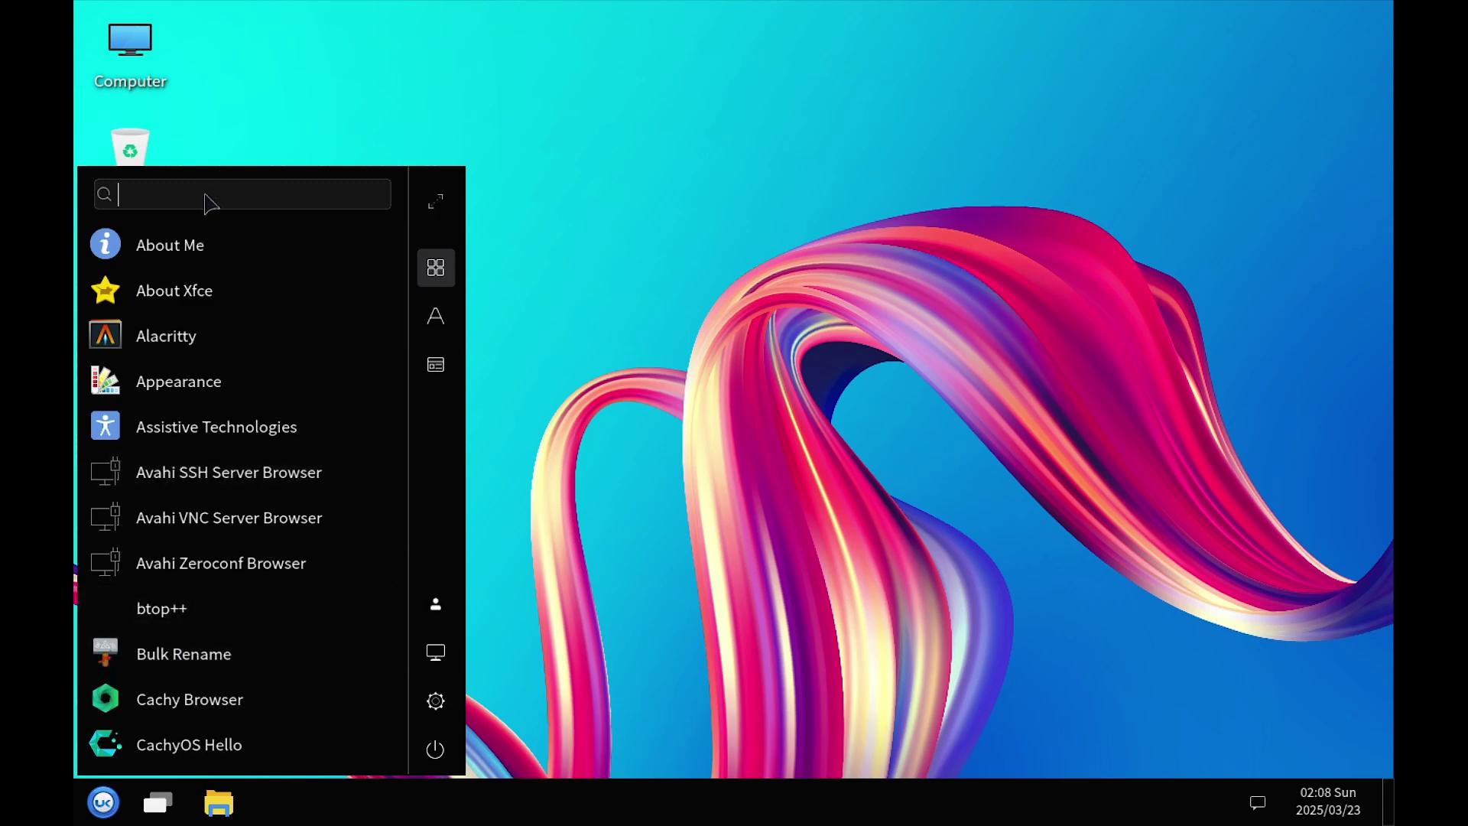
text(ter)
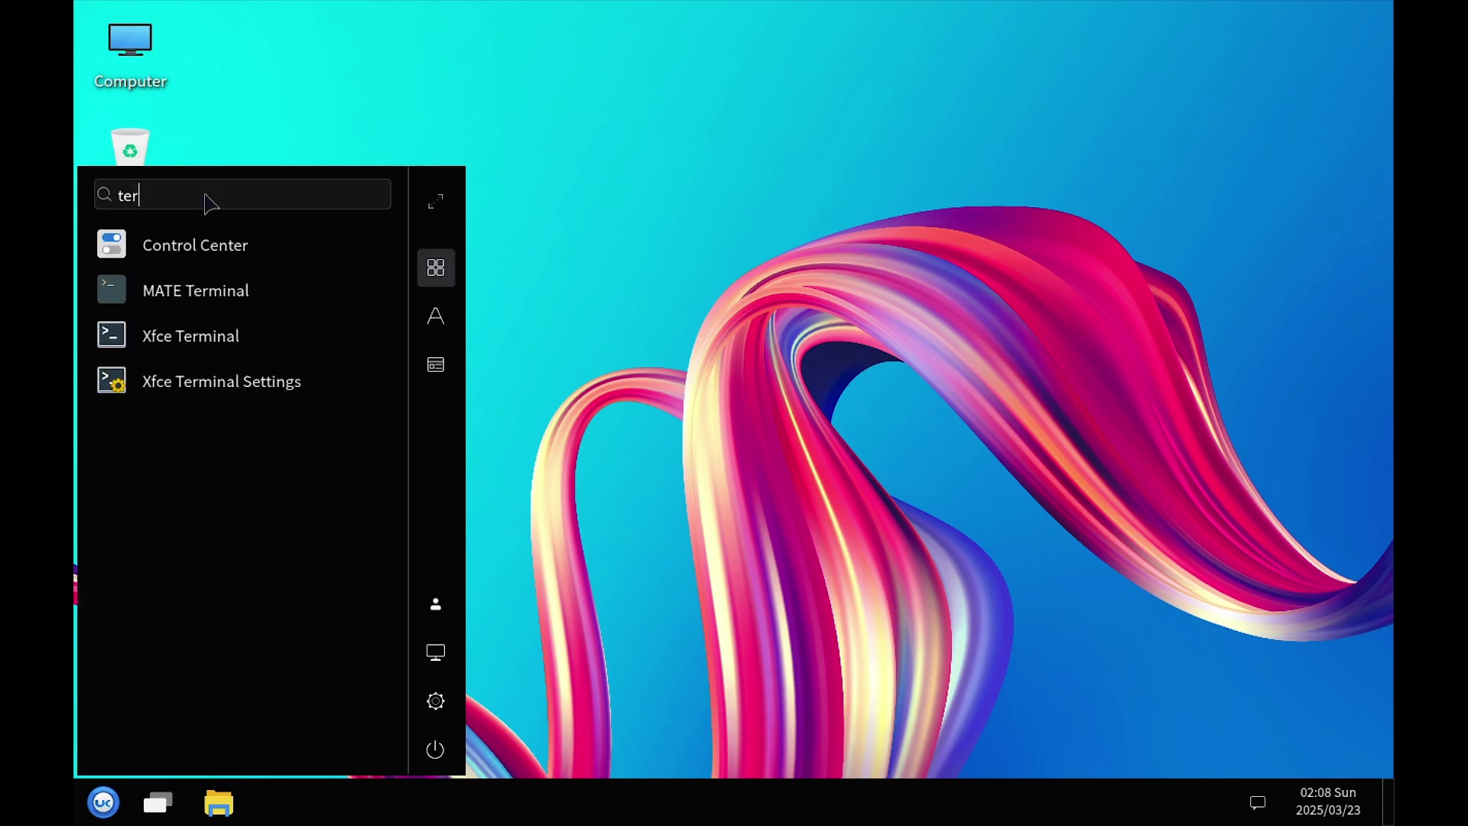
click(218, 348)
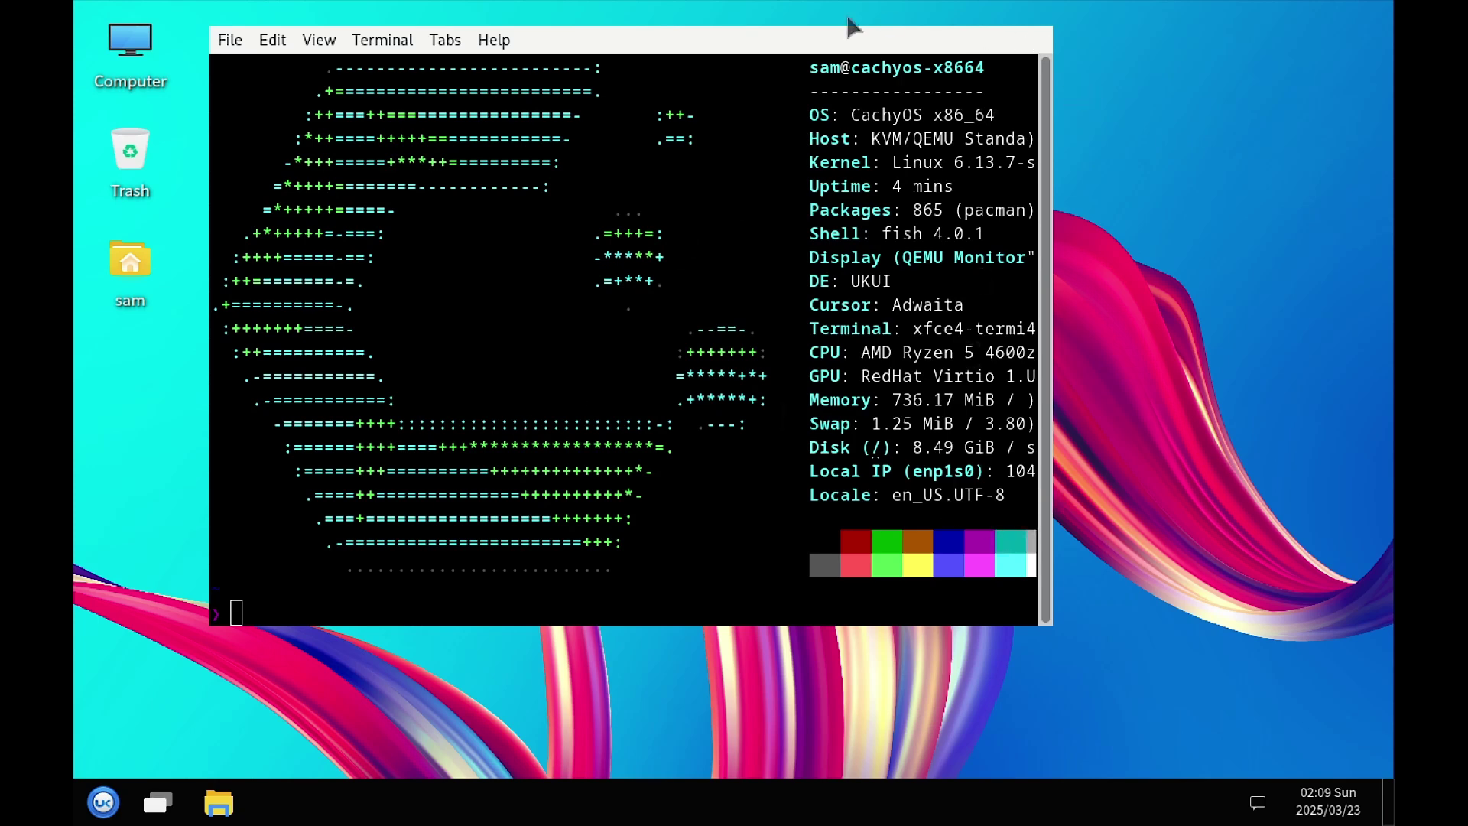
Turn on the toolbar in the terminal window
click(230, 41)
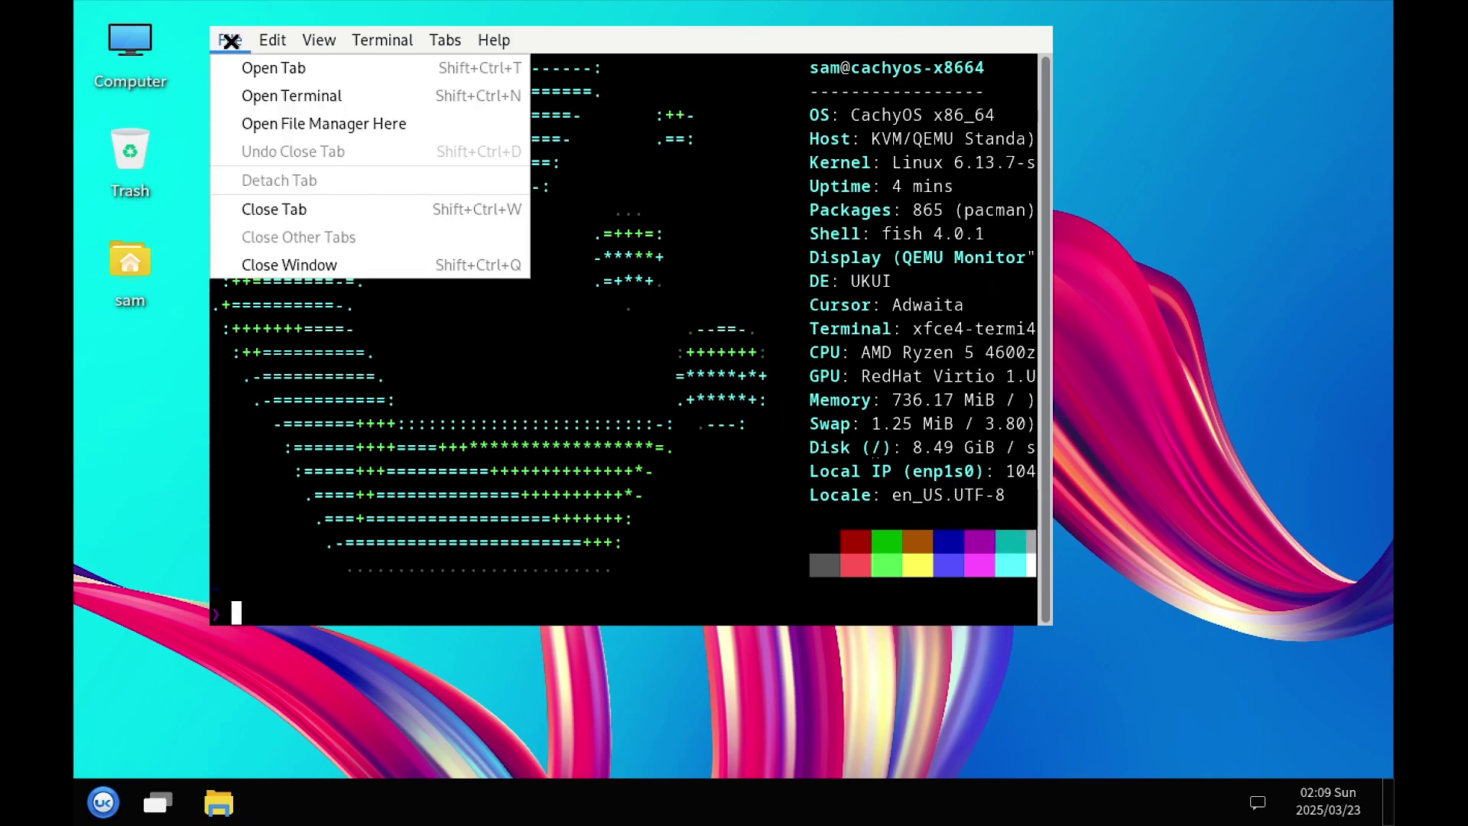
mouse_move(310, 40)
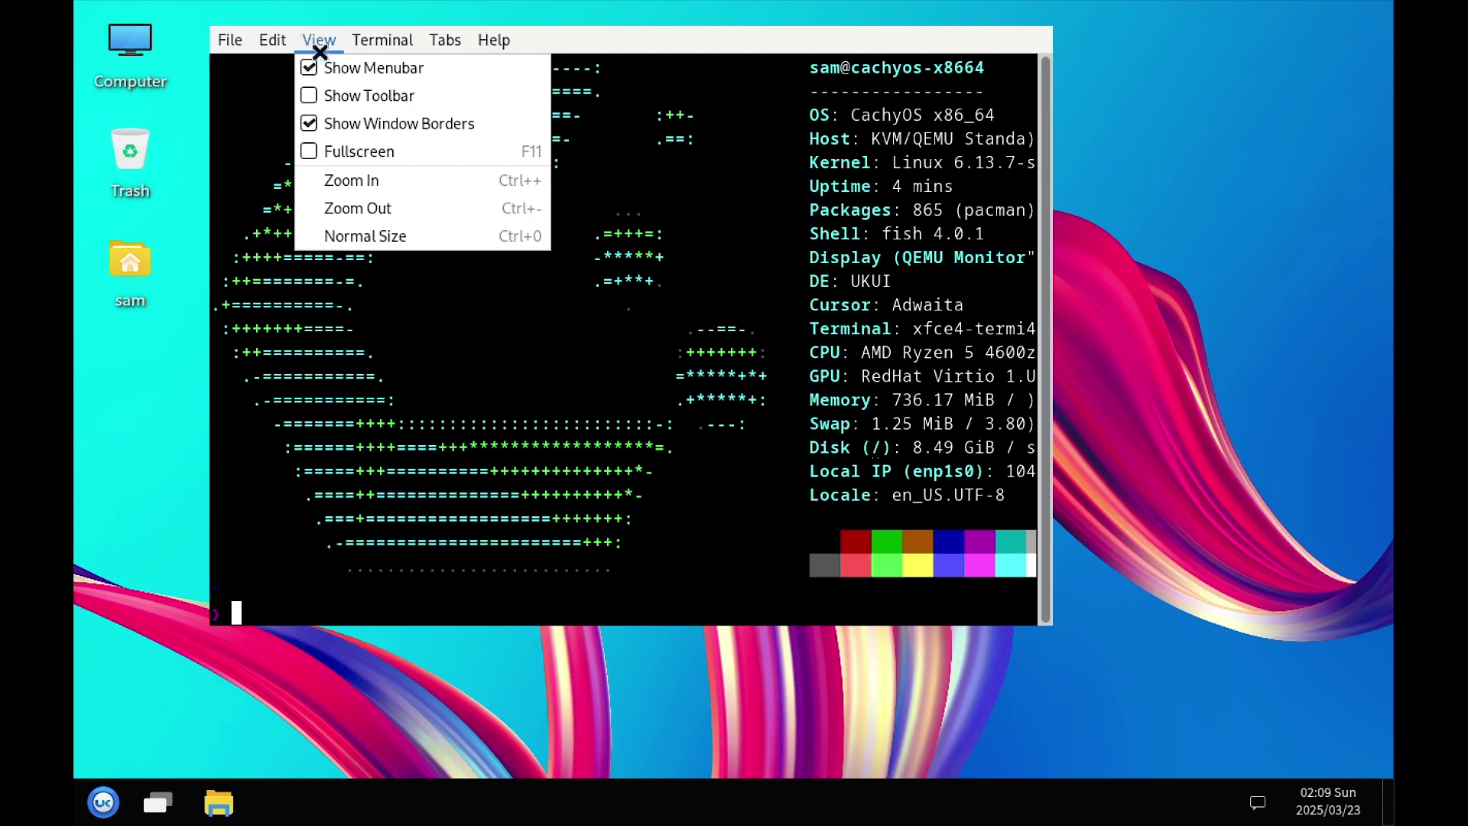
click(319, 96)
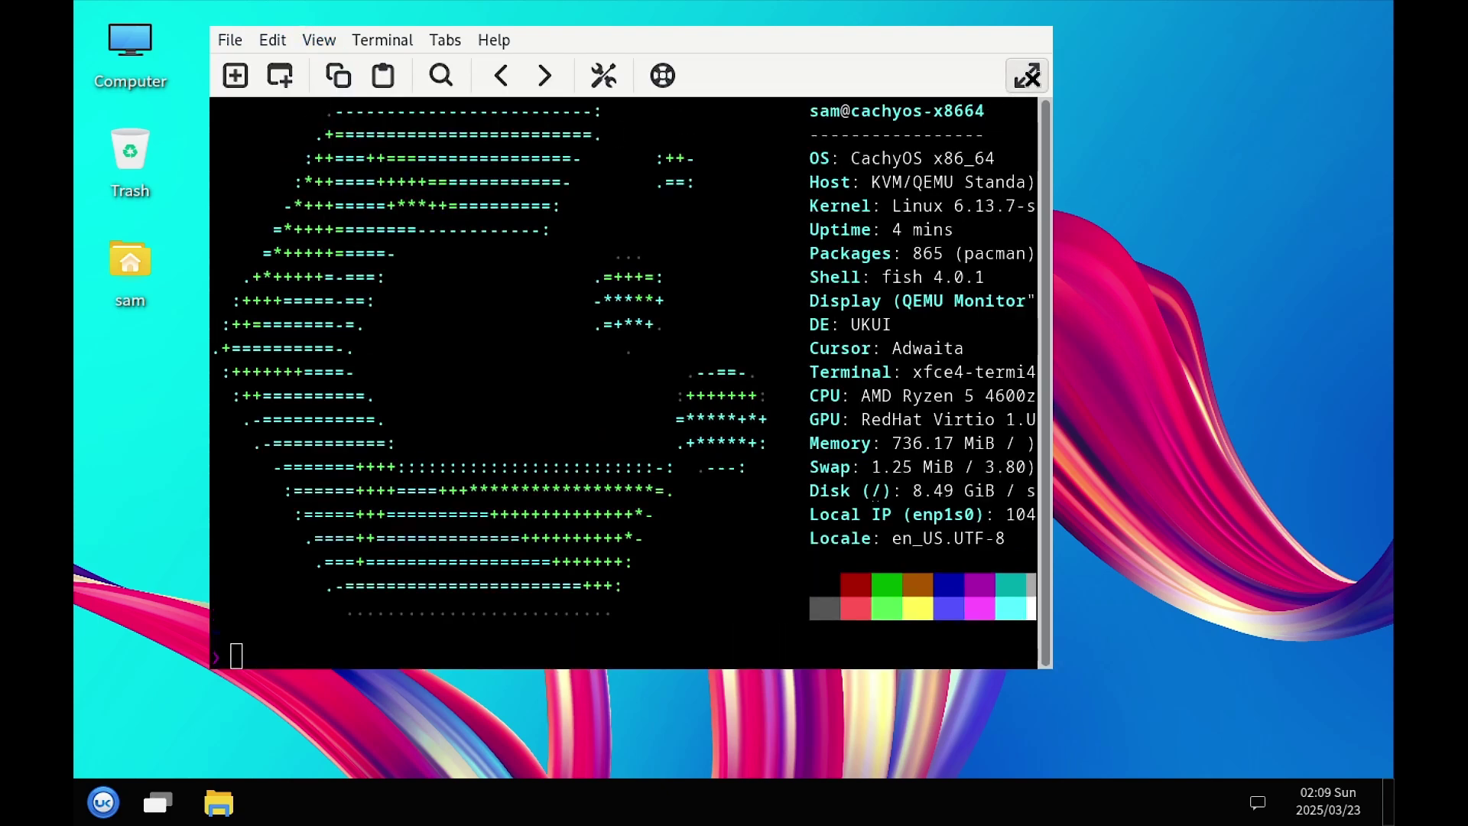
Move the terminal window slightly to the right and close its only tab
drag(780, 49, 918, 49)
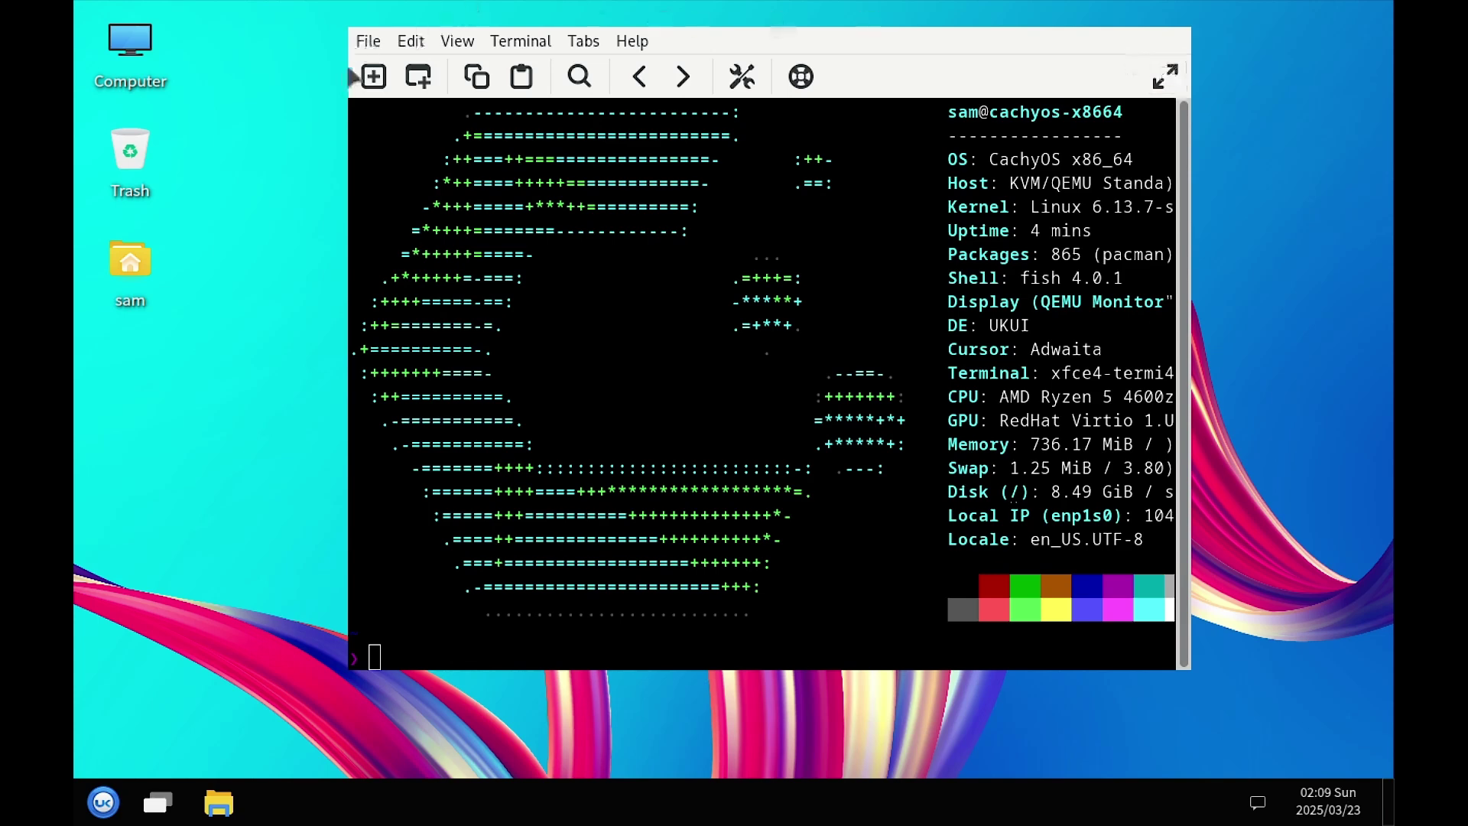
click(369, 41)
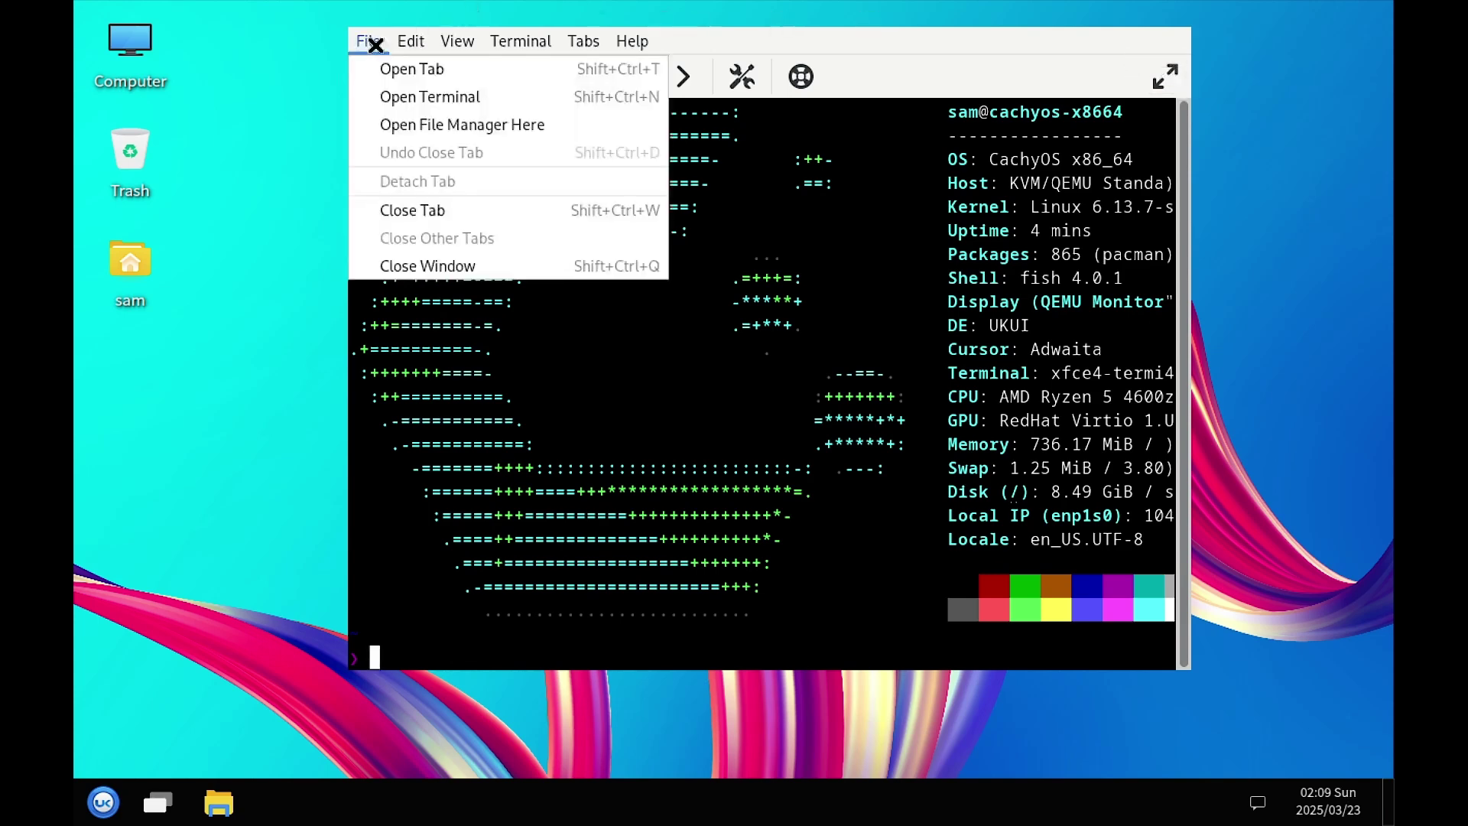
click(400, 213)
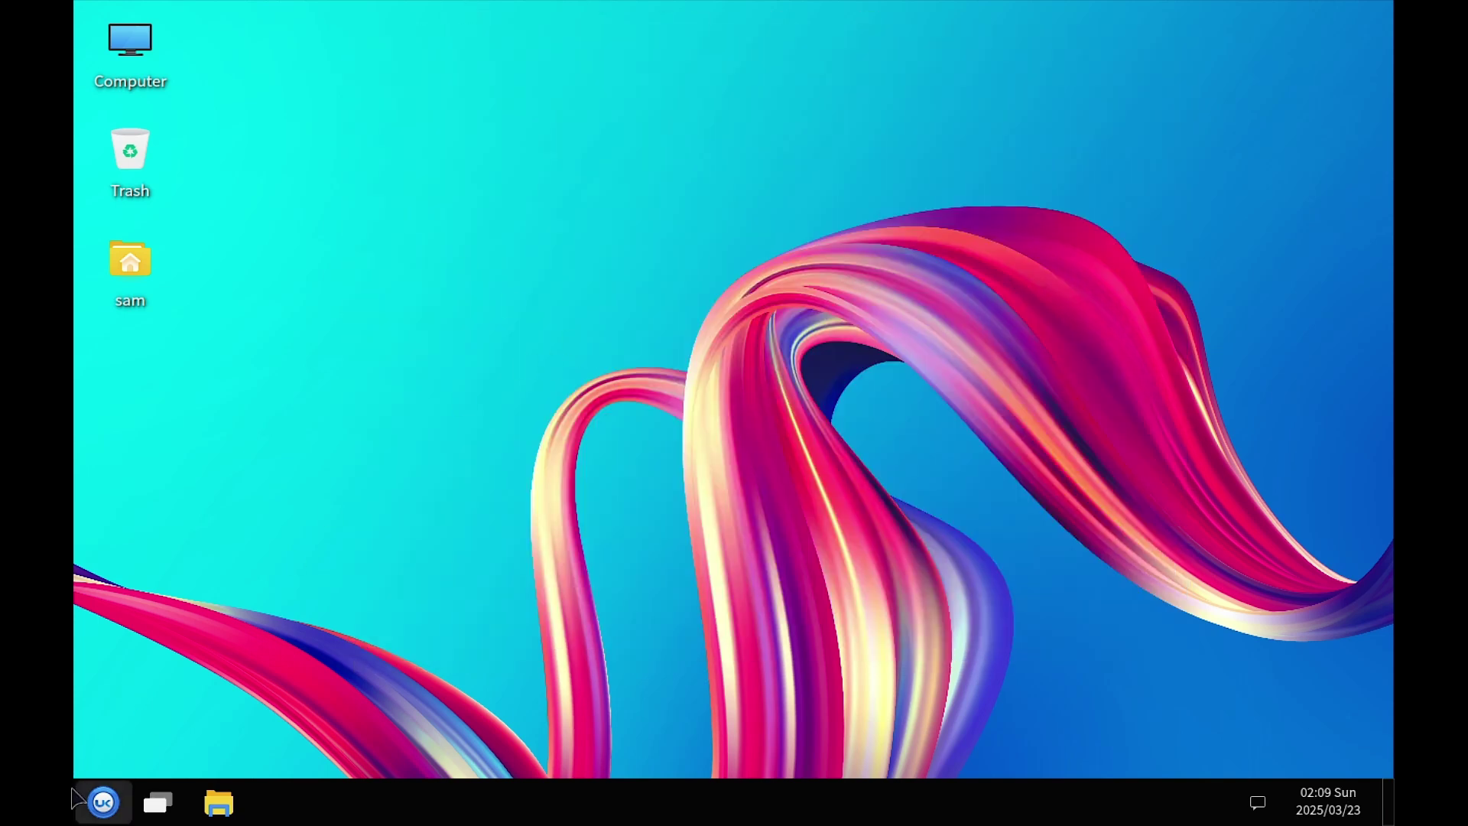
Open About Xfce from the application list, examine the system details, and close it
click(100, 812)
scroll(262, 631, down, 1)
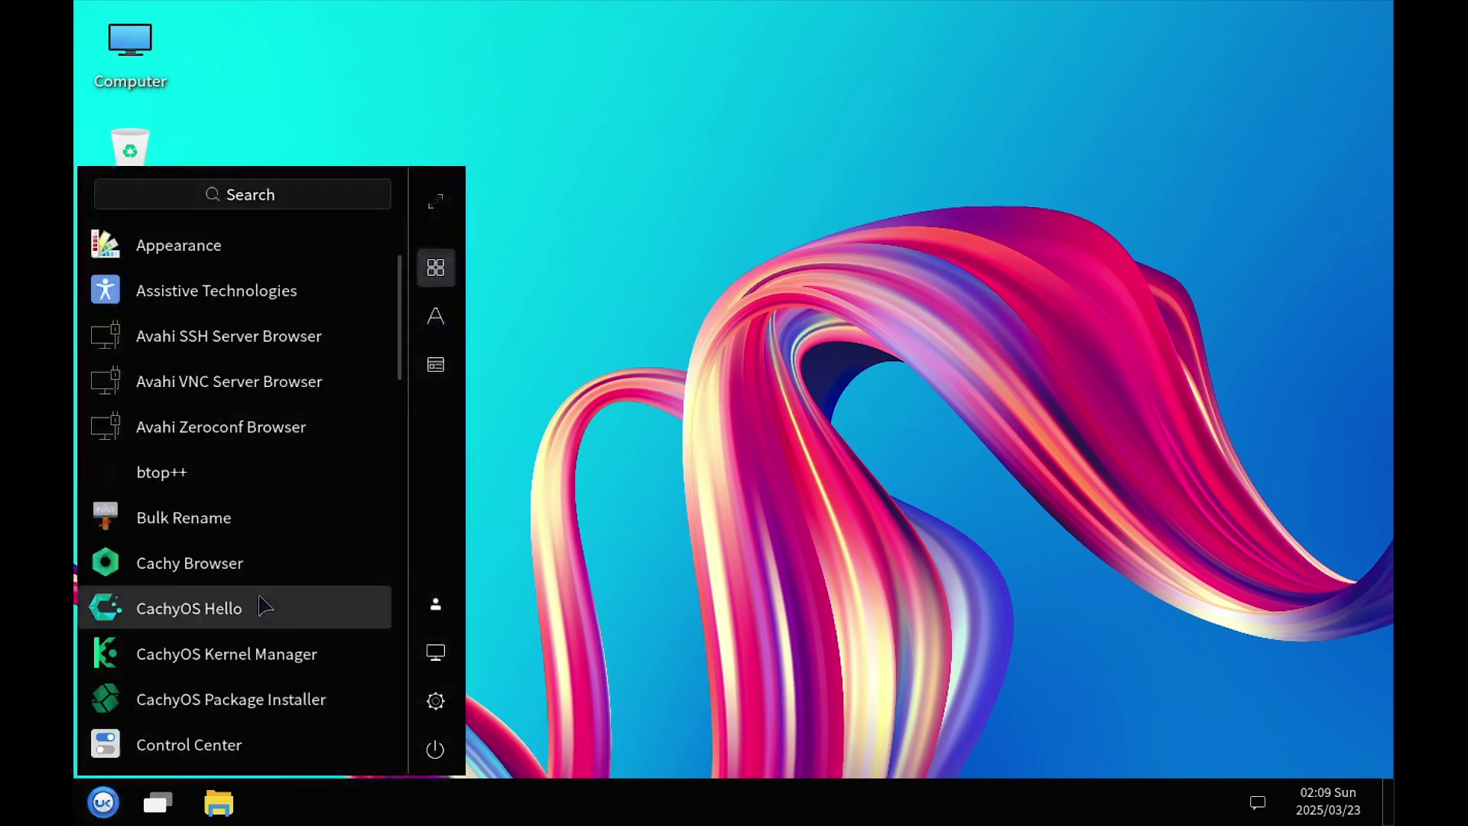
scroll(263, 607, up, 1)
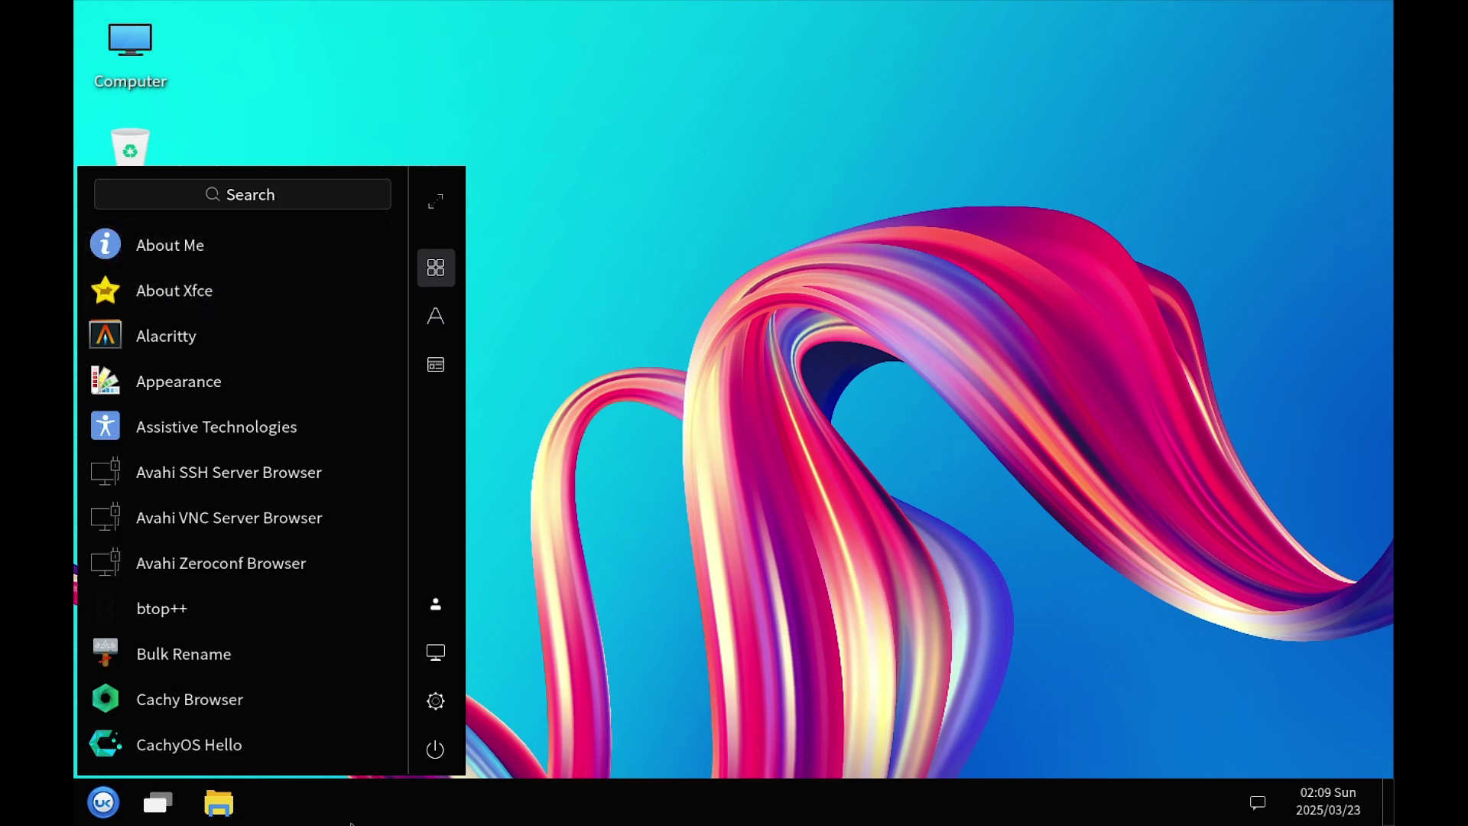
click(207, 290)
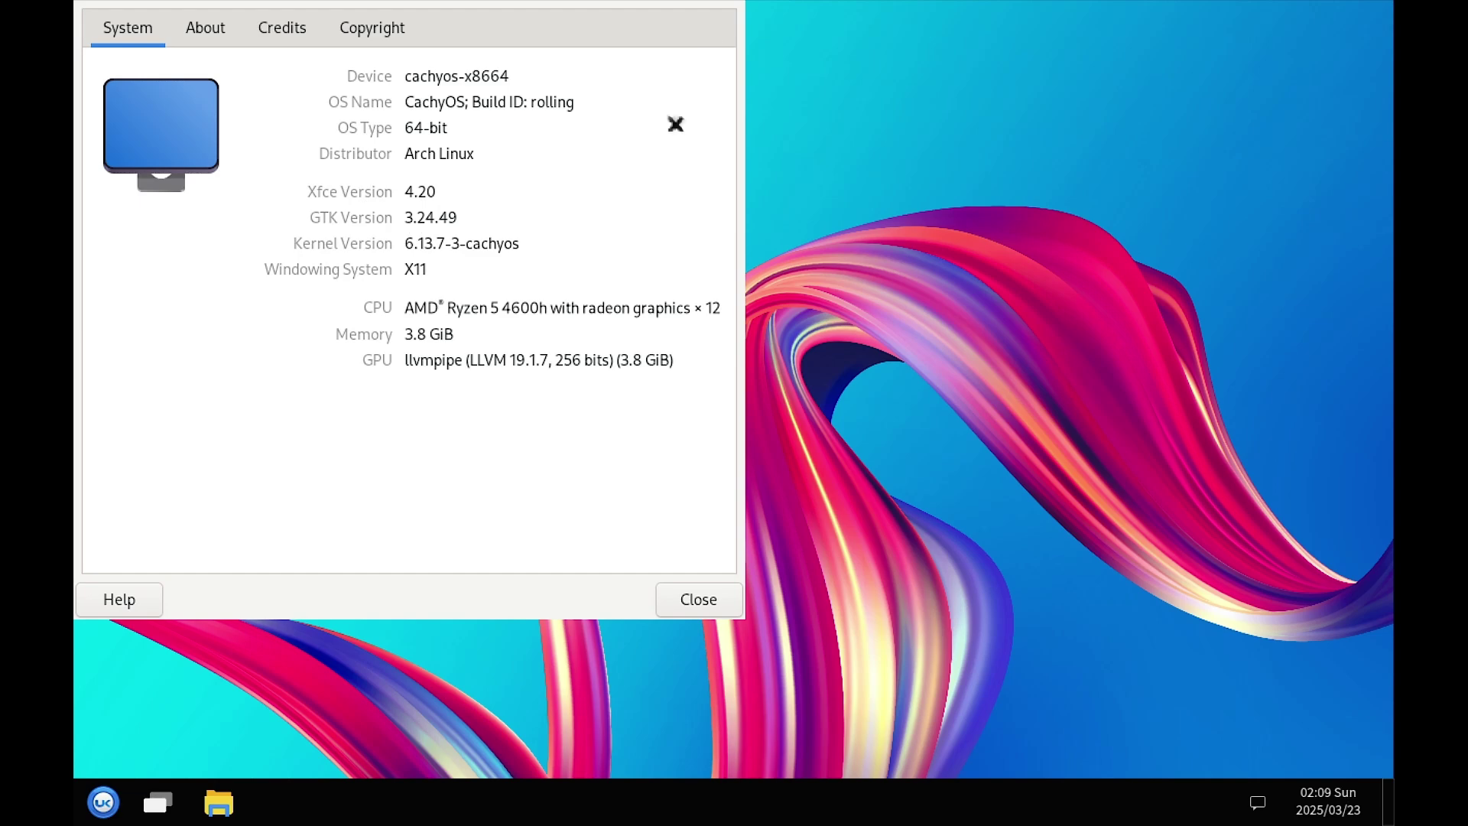
click(699, 601)
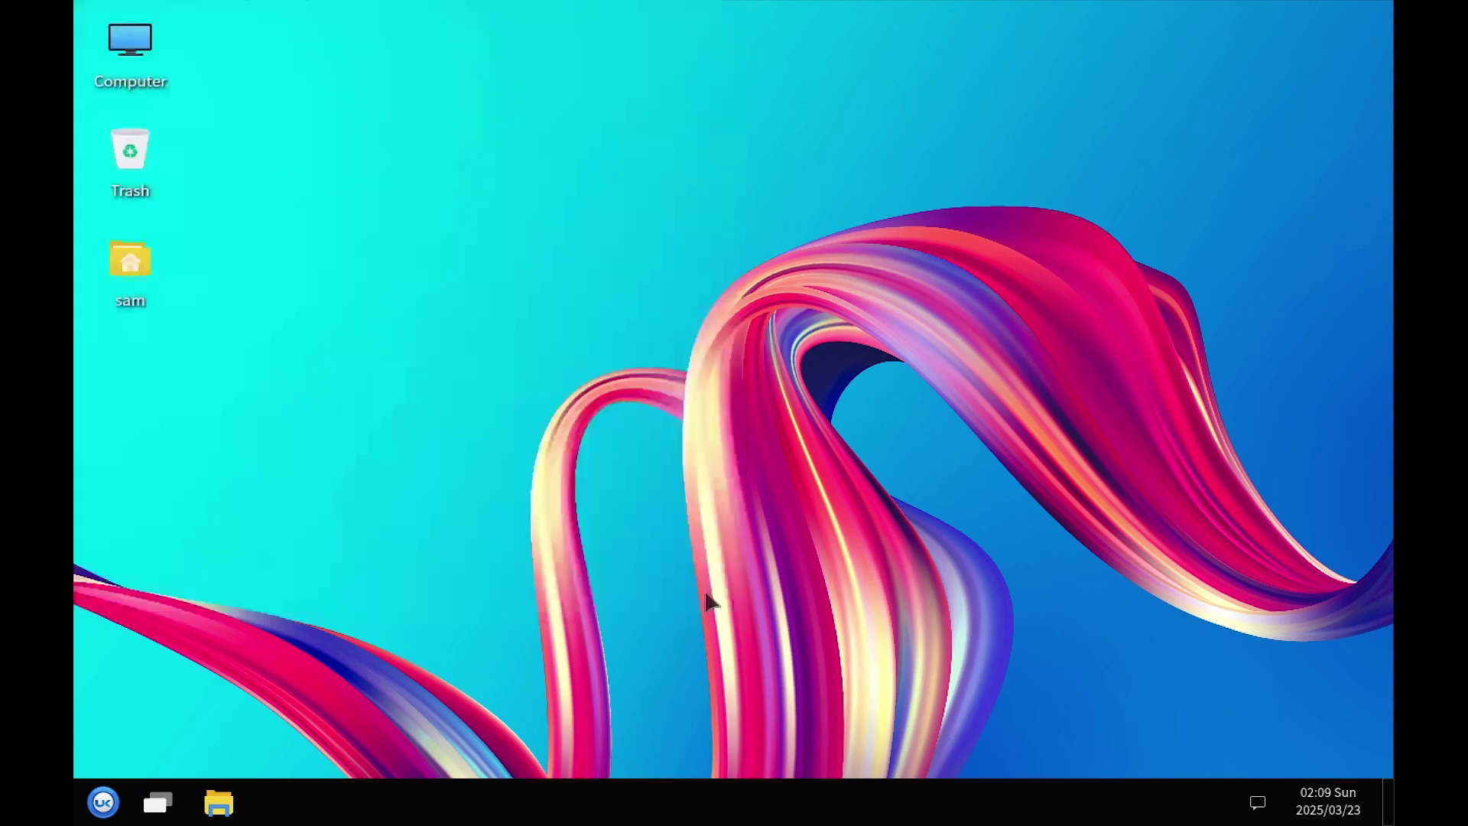
Look through the installed applications and launch Kylin System Monitor
click(103, 803)
scroll(191, 697, down, 4)
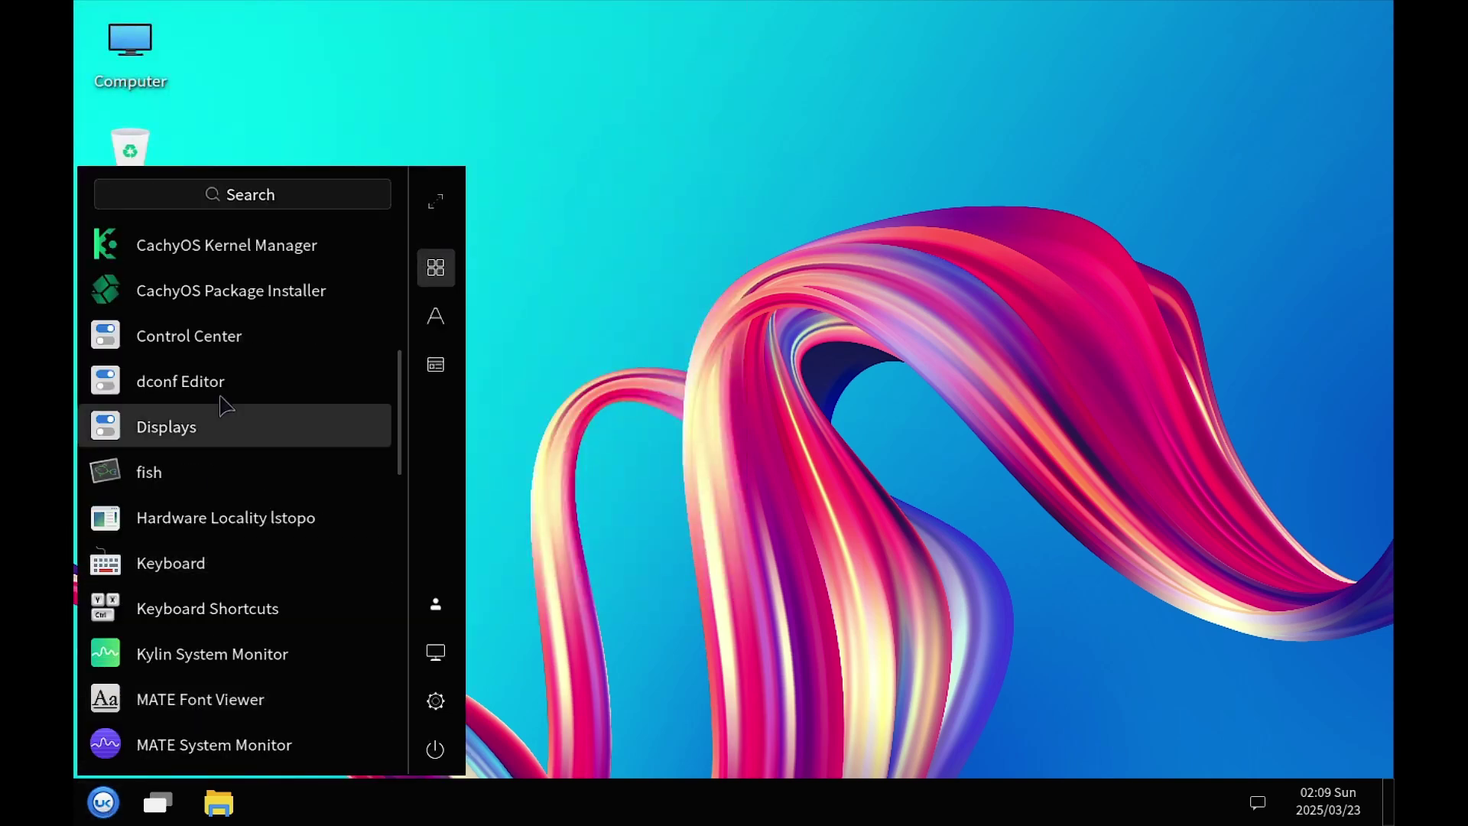
scroll(237, 378, up, 4)
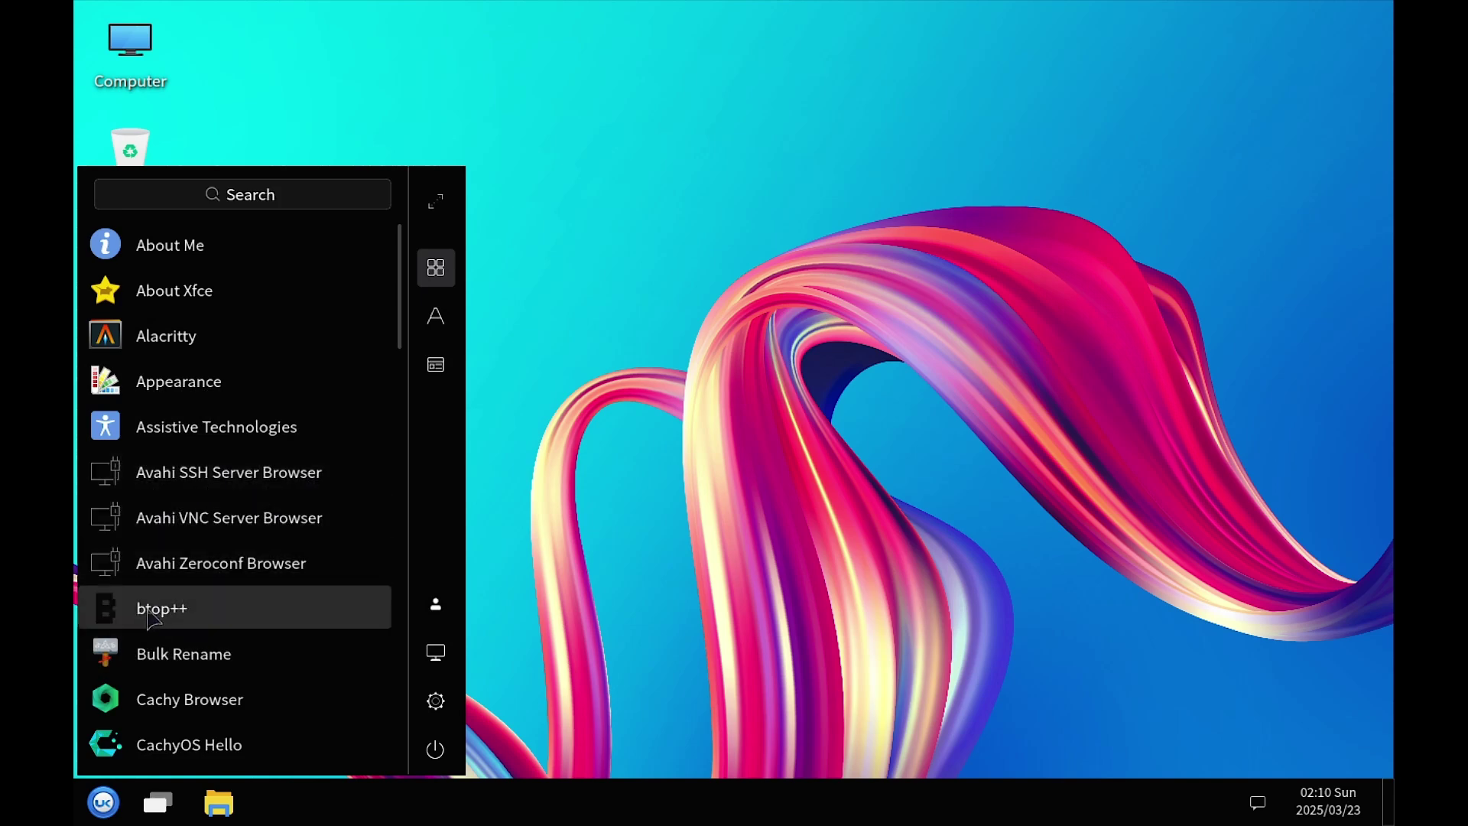
scroll(230, 671, down, 3)
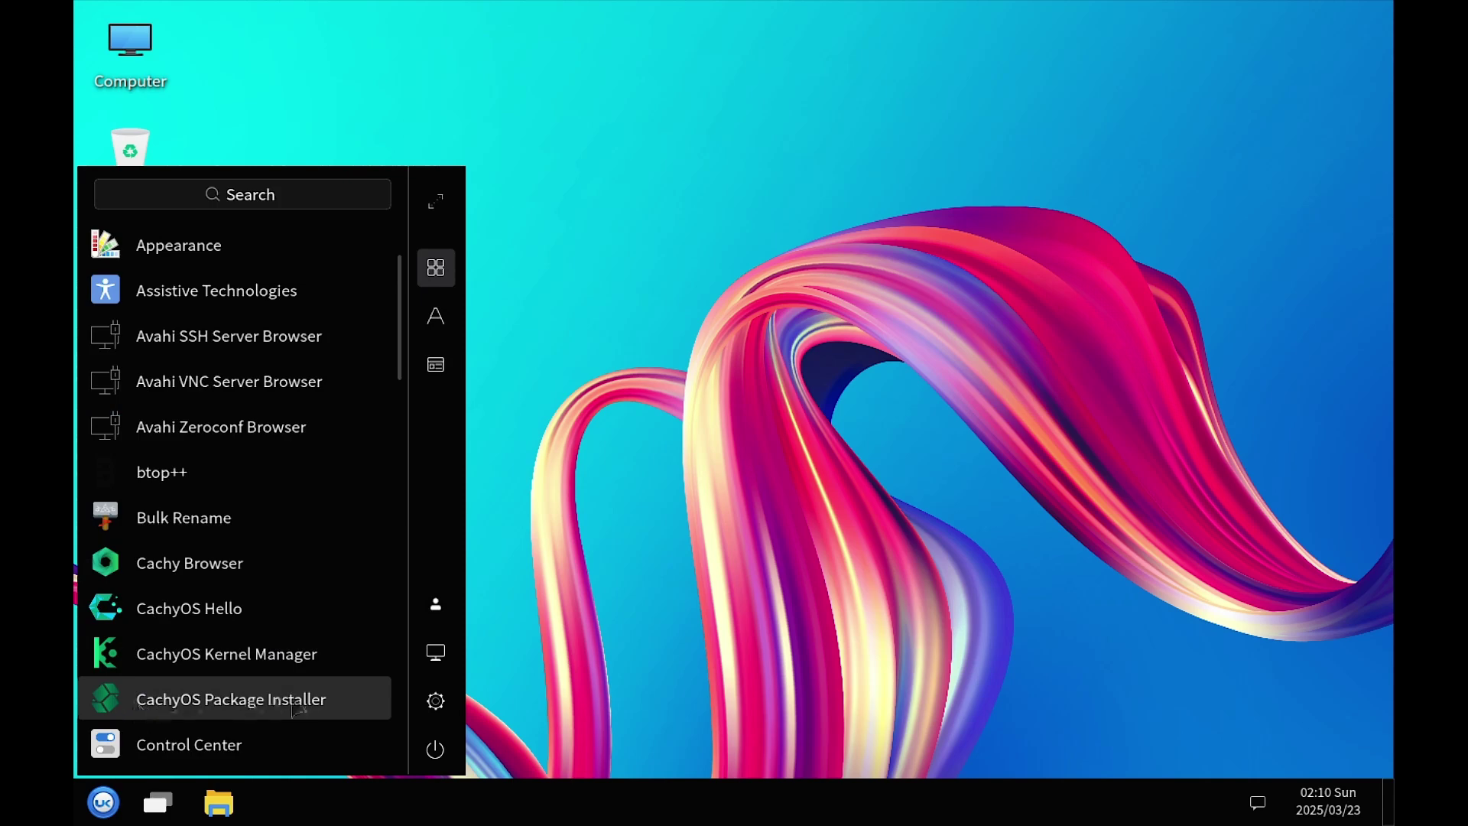
scroll(348, 707, down, 3)
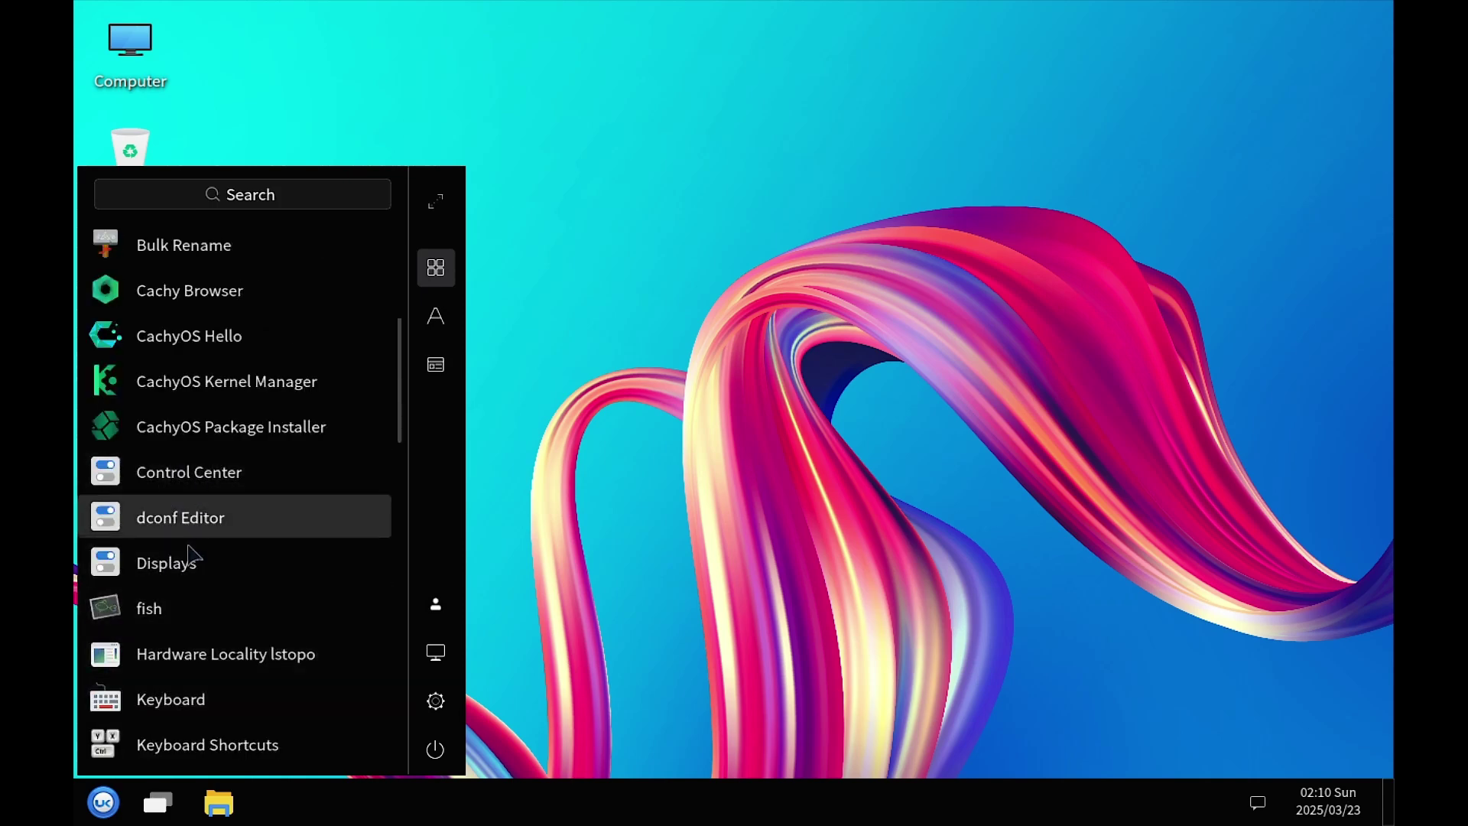
scroll(157, 612, down, 2)
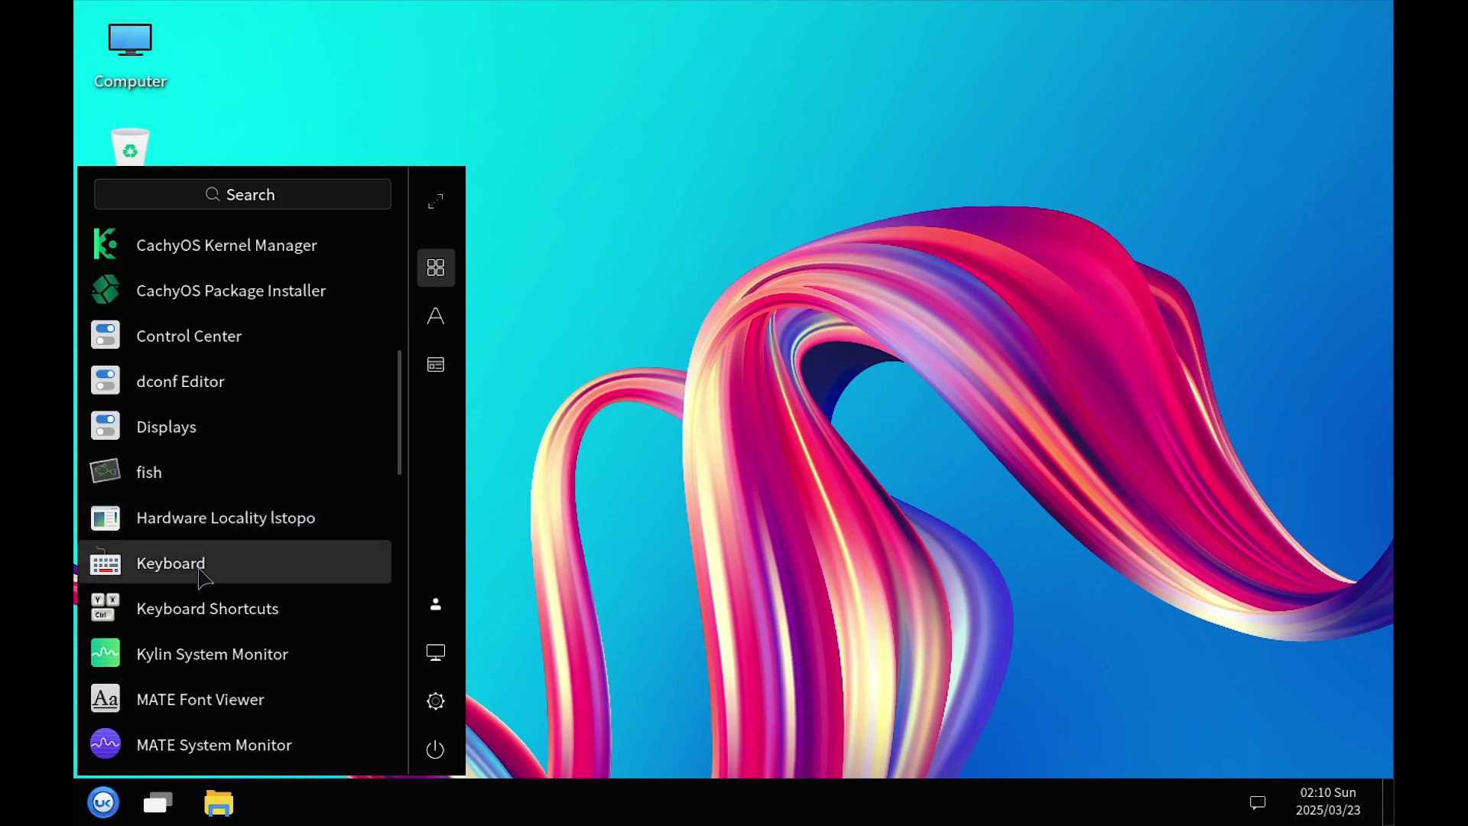
click(201, 658)
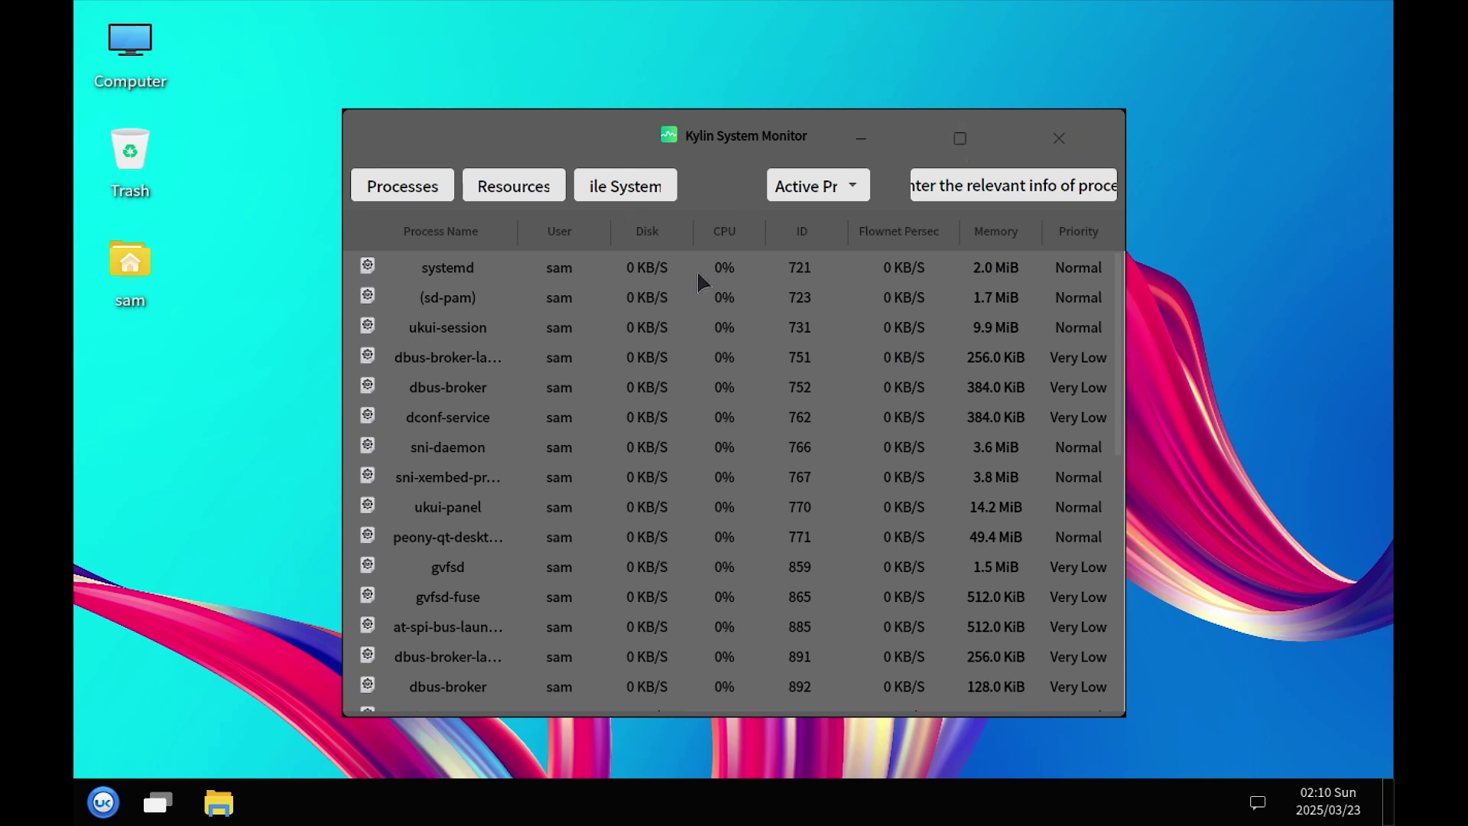
Examine the system monitor's resource history and file systems, and look through the active process list
click(409, 193)
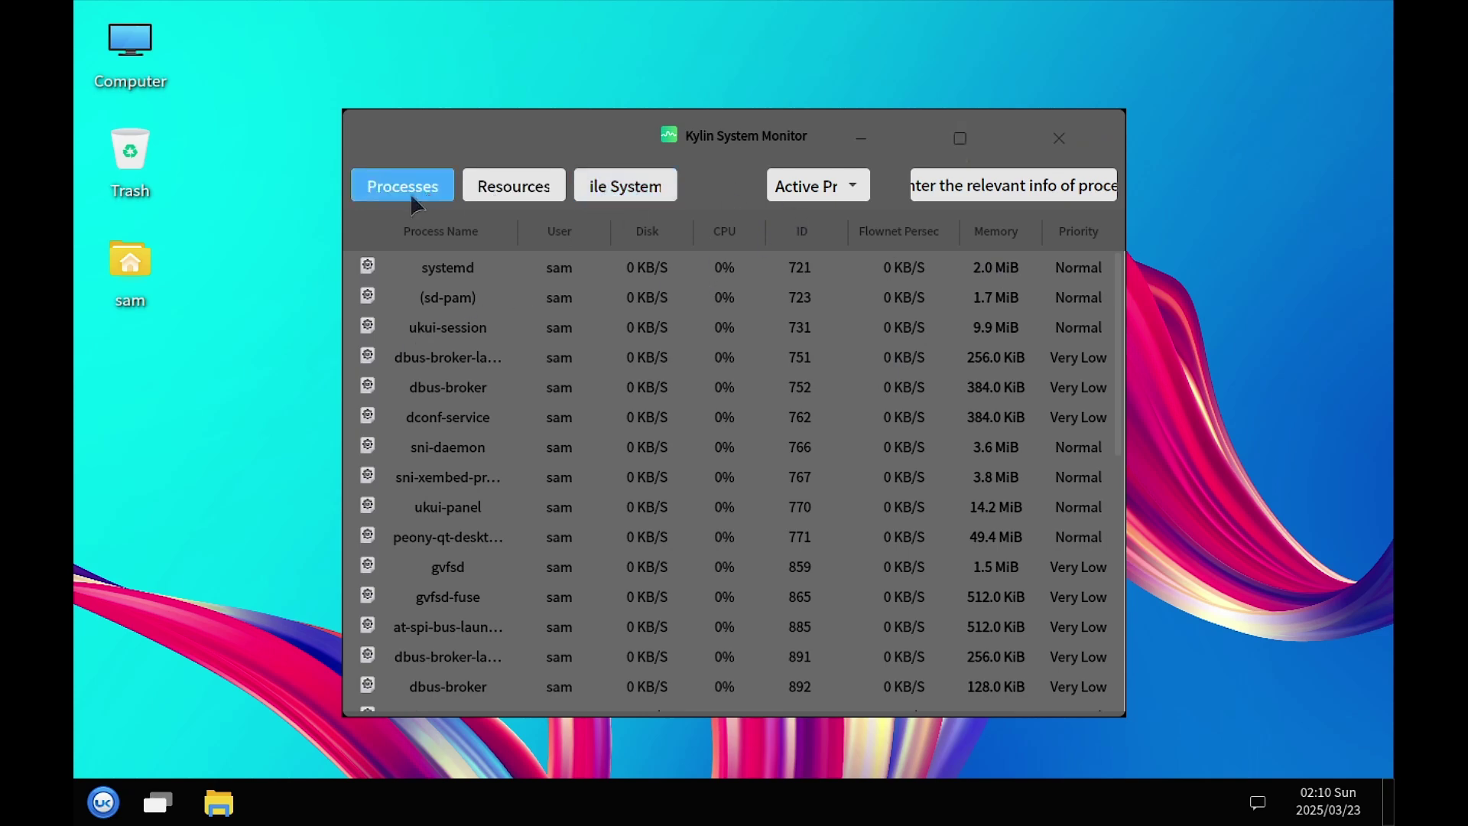
click(526, 191)
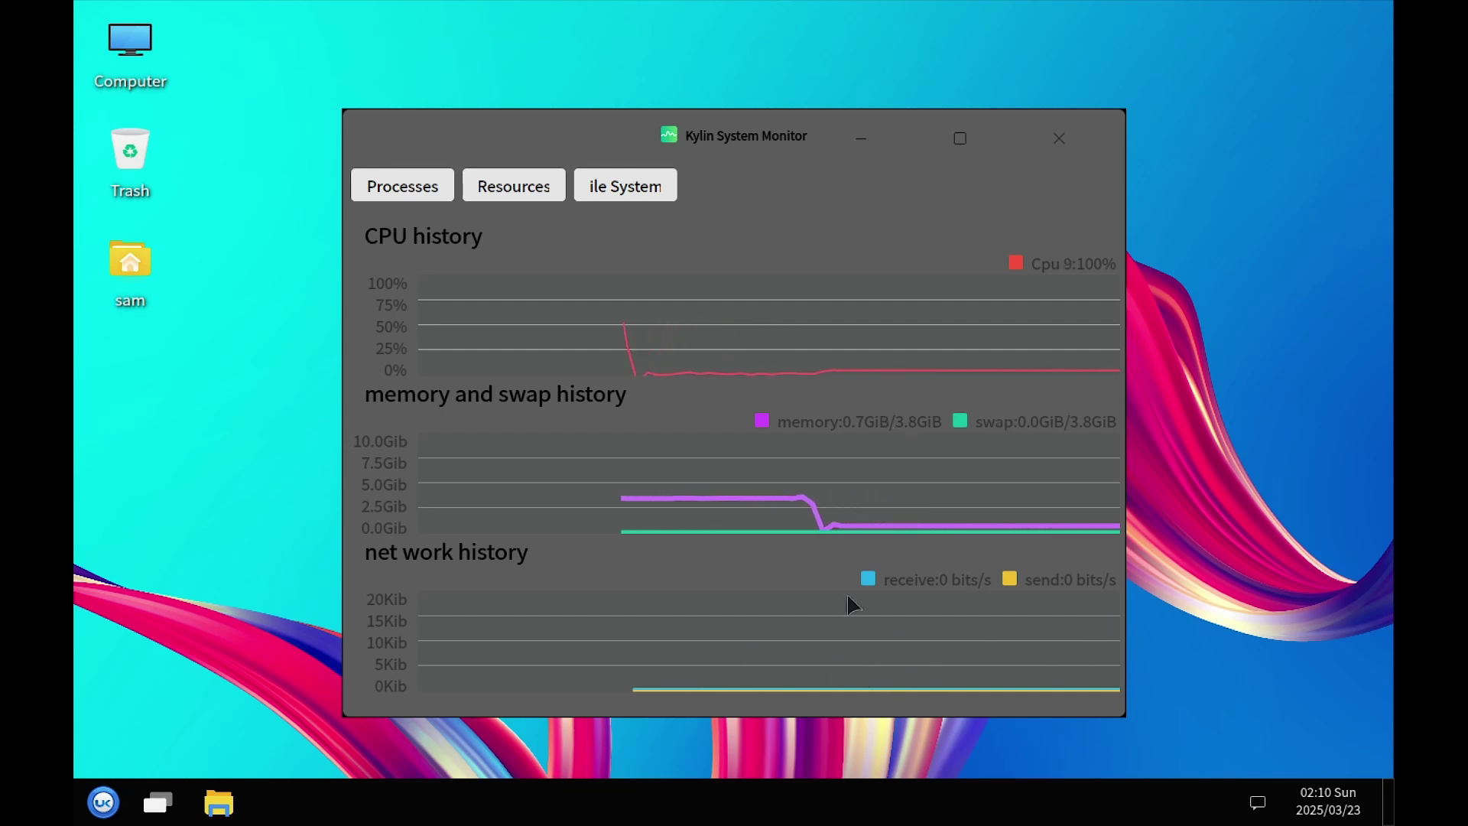
click(626, 186)
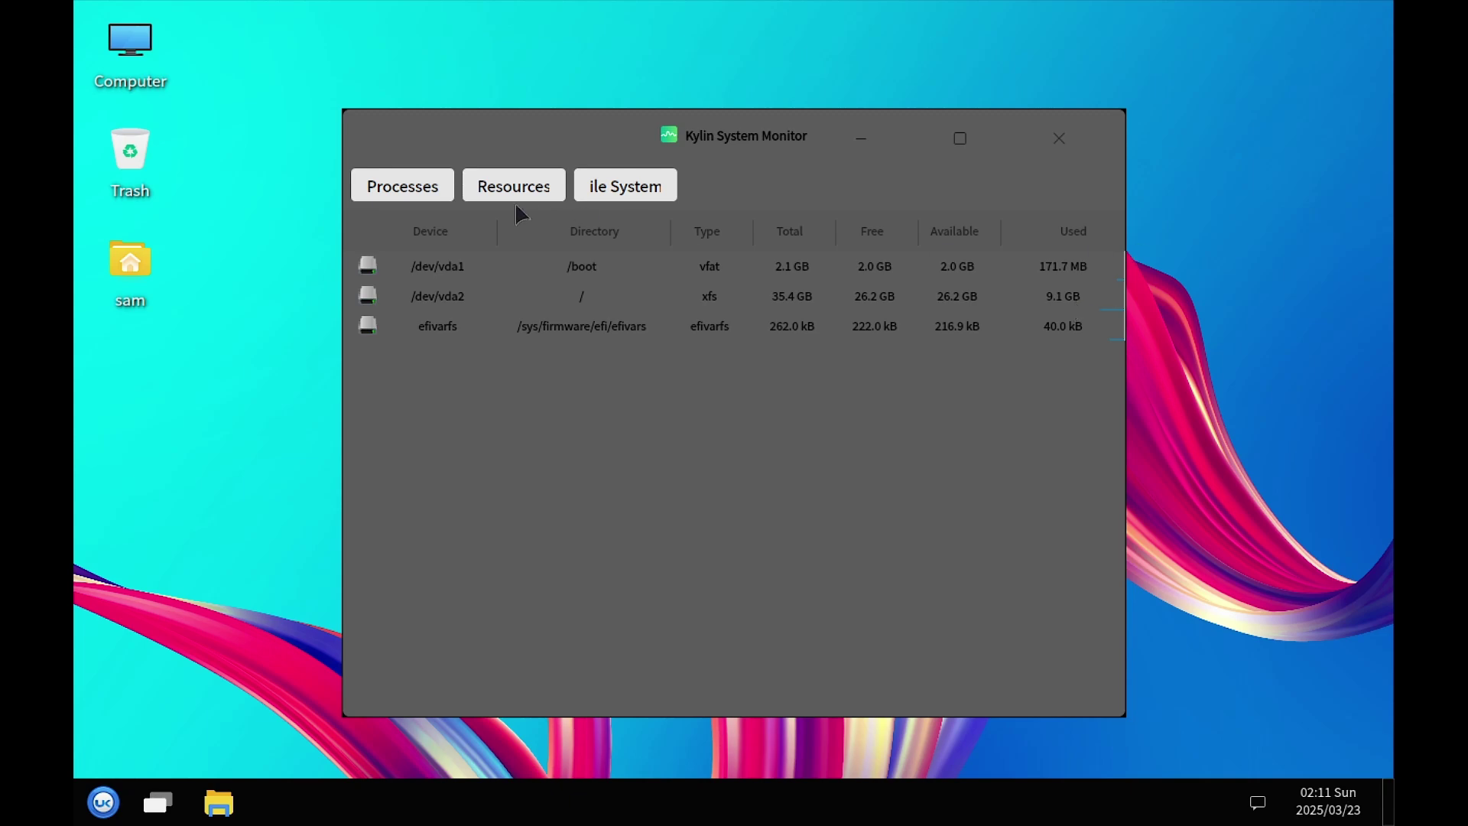
click(361, 187)
scroll(1106, 304, down, 1)
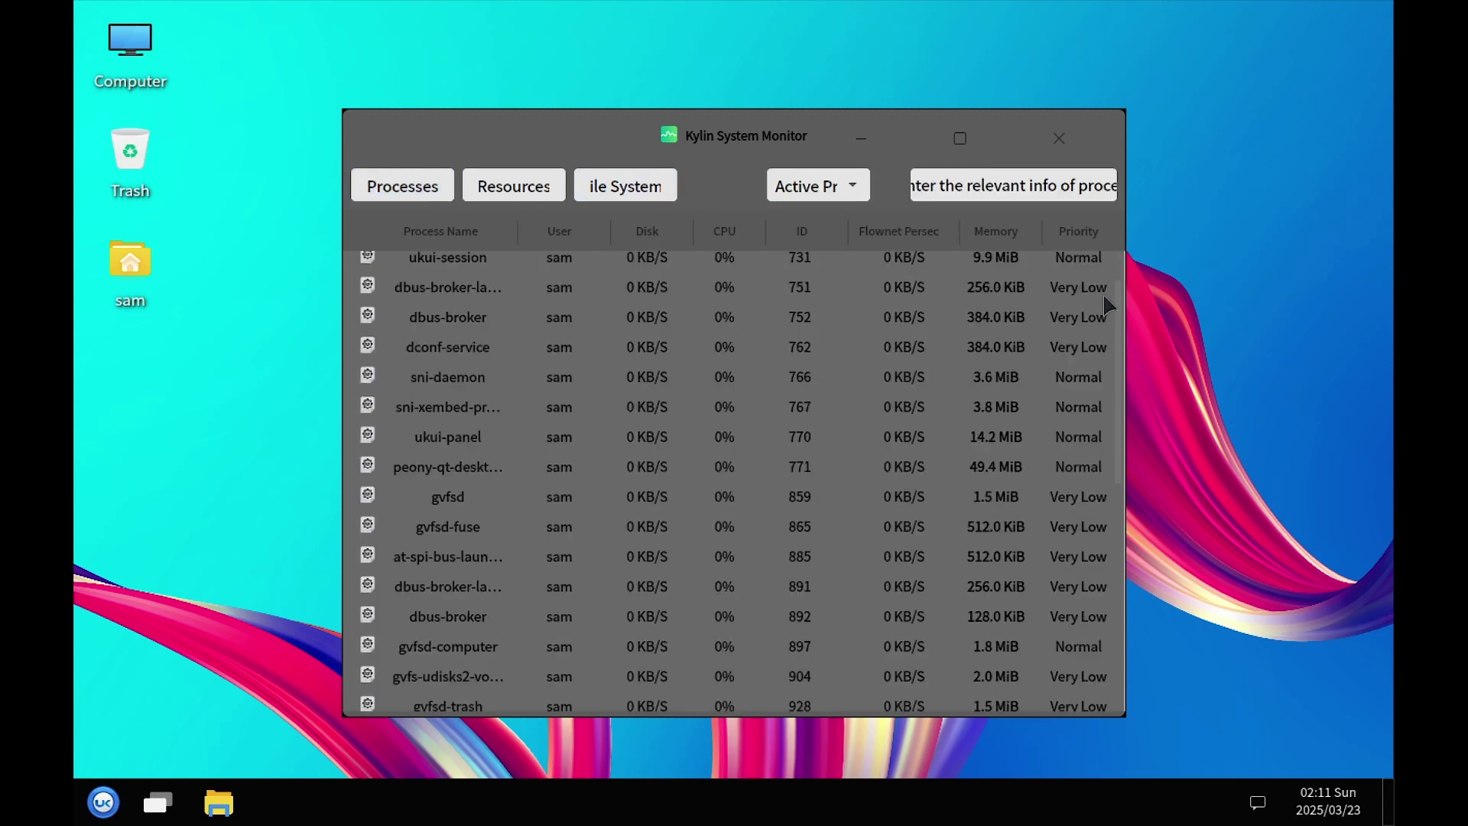
scroll(1106, 305, down, 8)
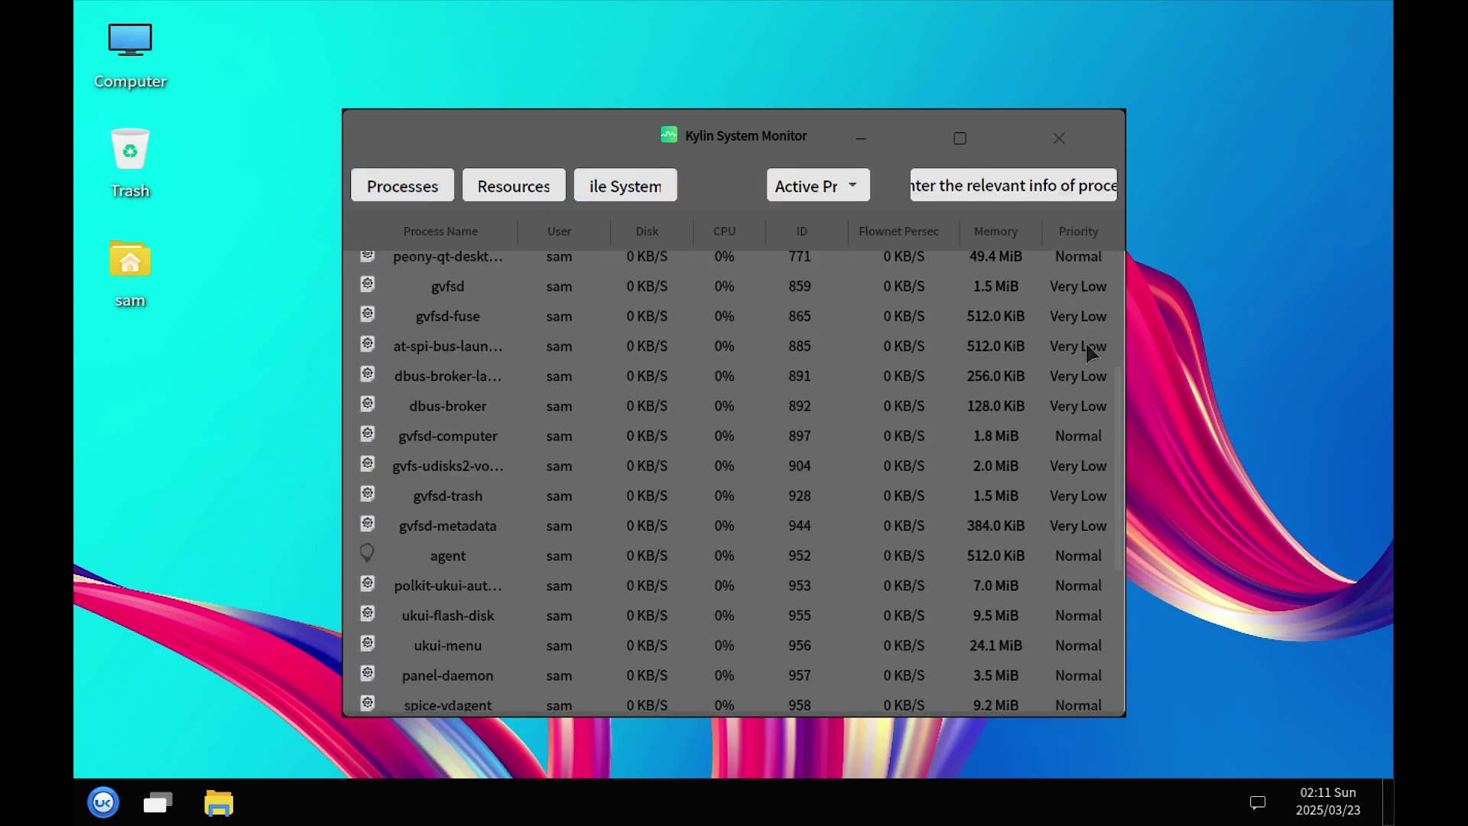
Set the process filter to All Process and activate the process search field
click(846, 195)
click(819, 234)
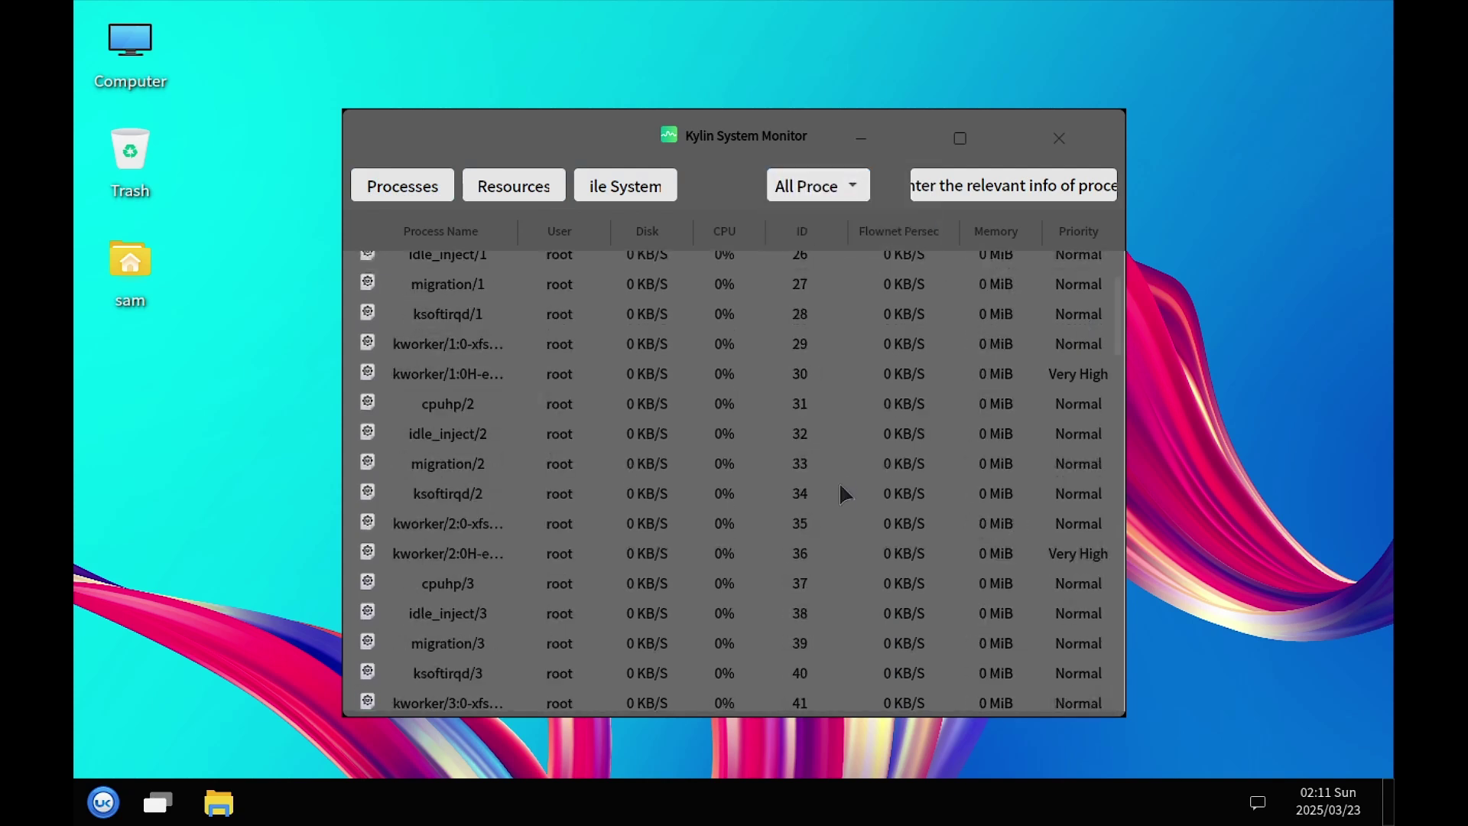
click(845, 191)
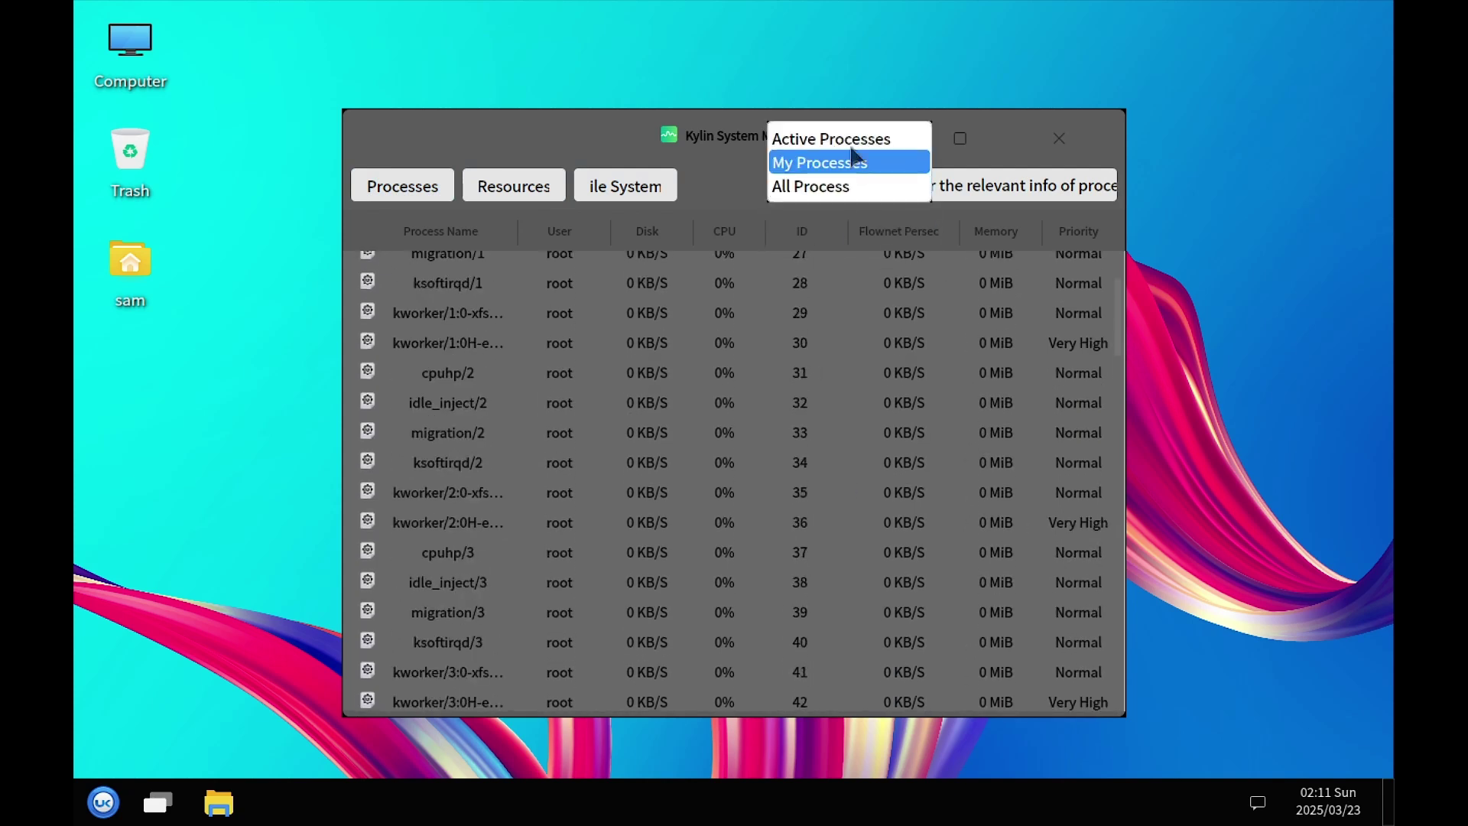
click(994, 153)
click(984, 187)
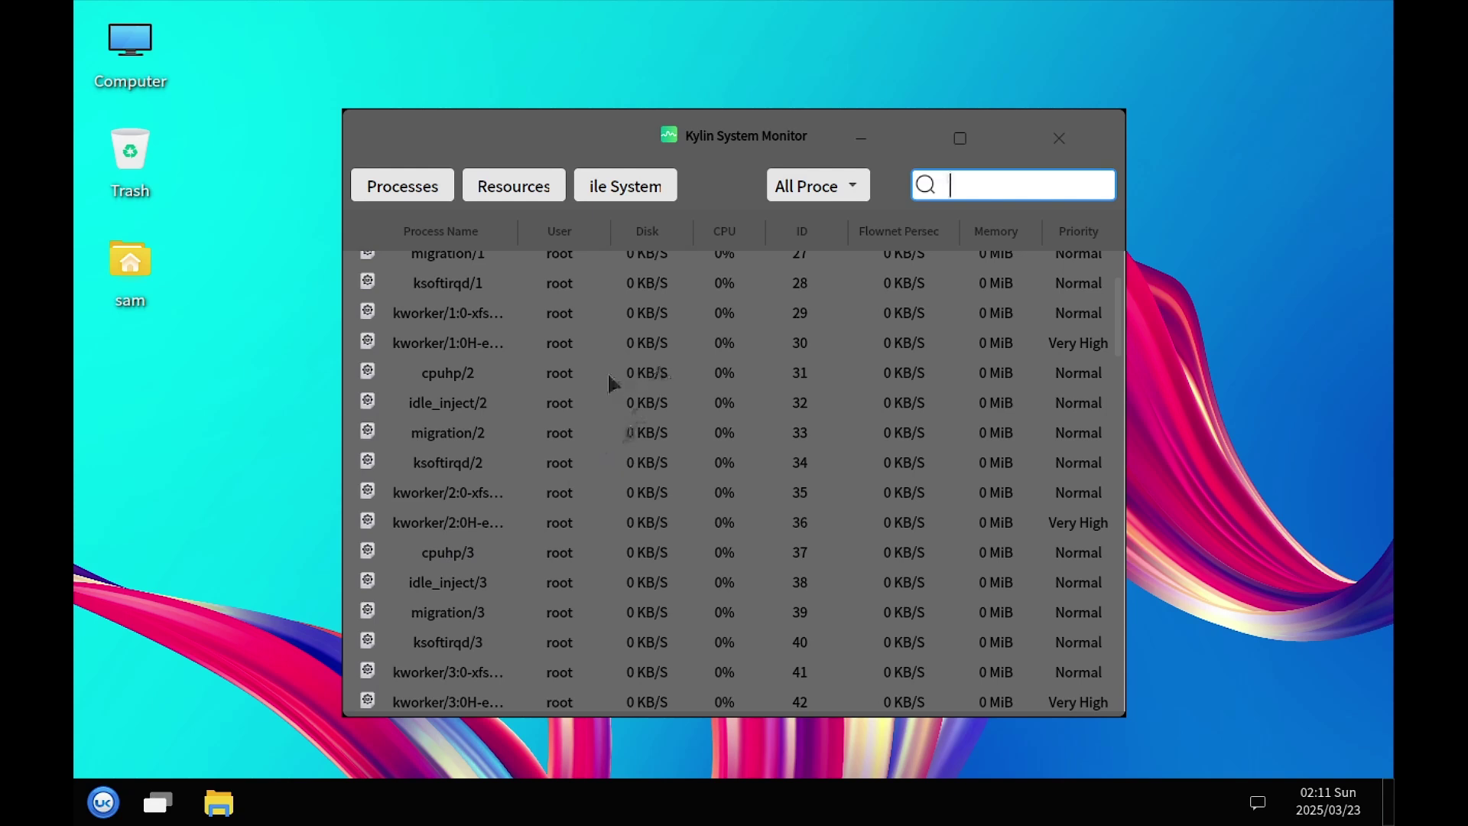
Look further down the full process list and close Kylin System Monitor
scroll(603, 374, down, 3)
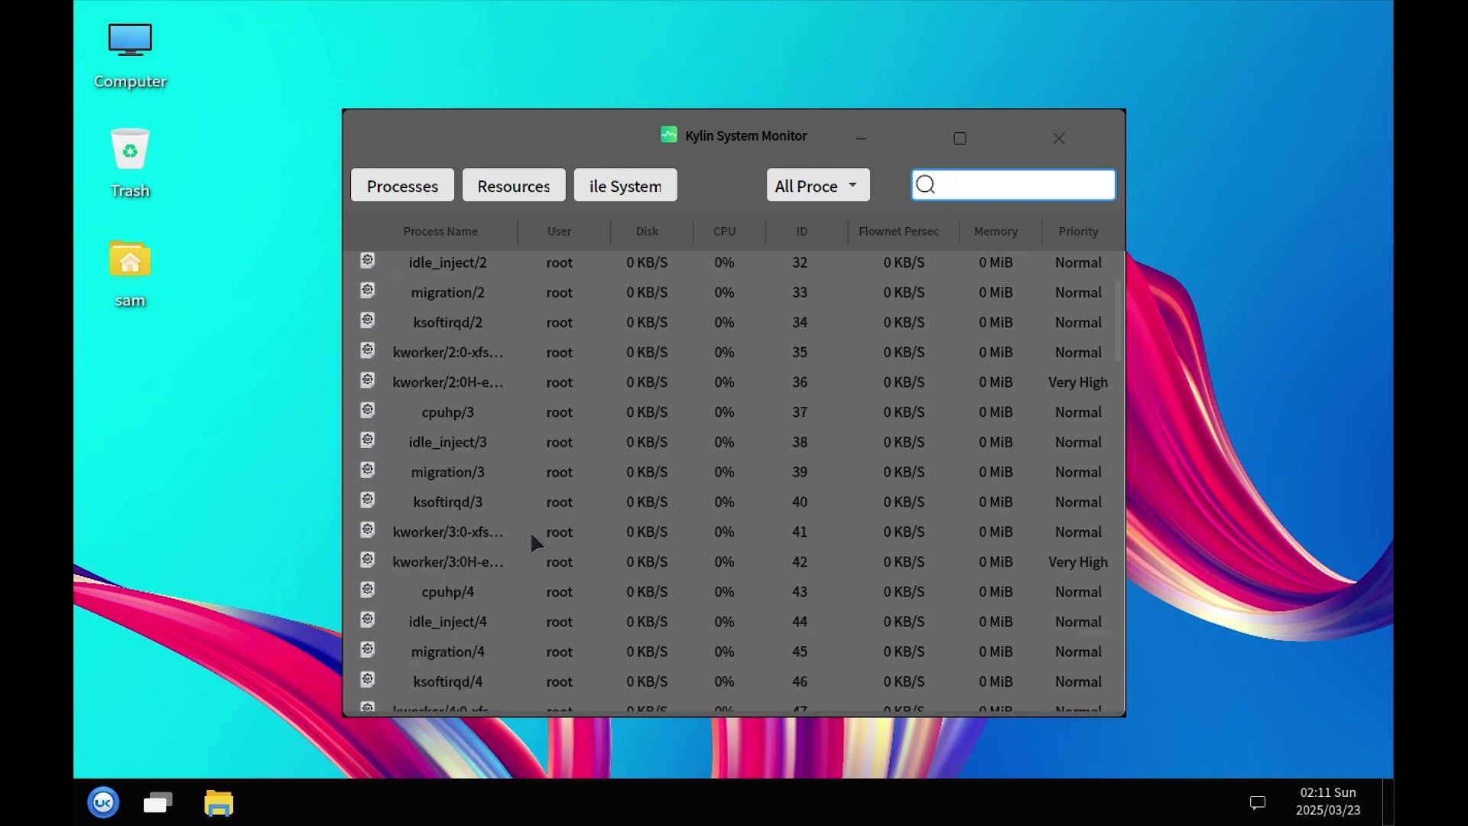
click(383, 180)
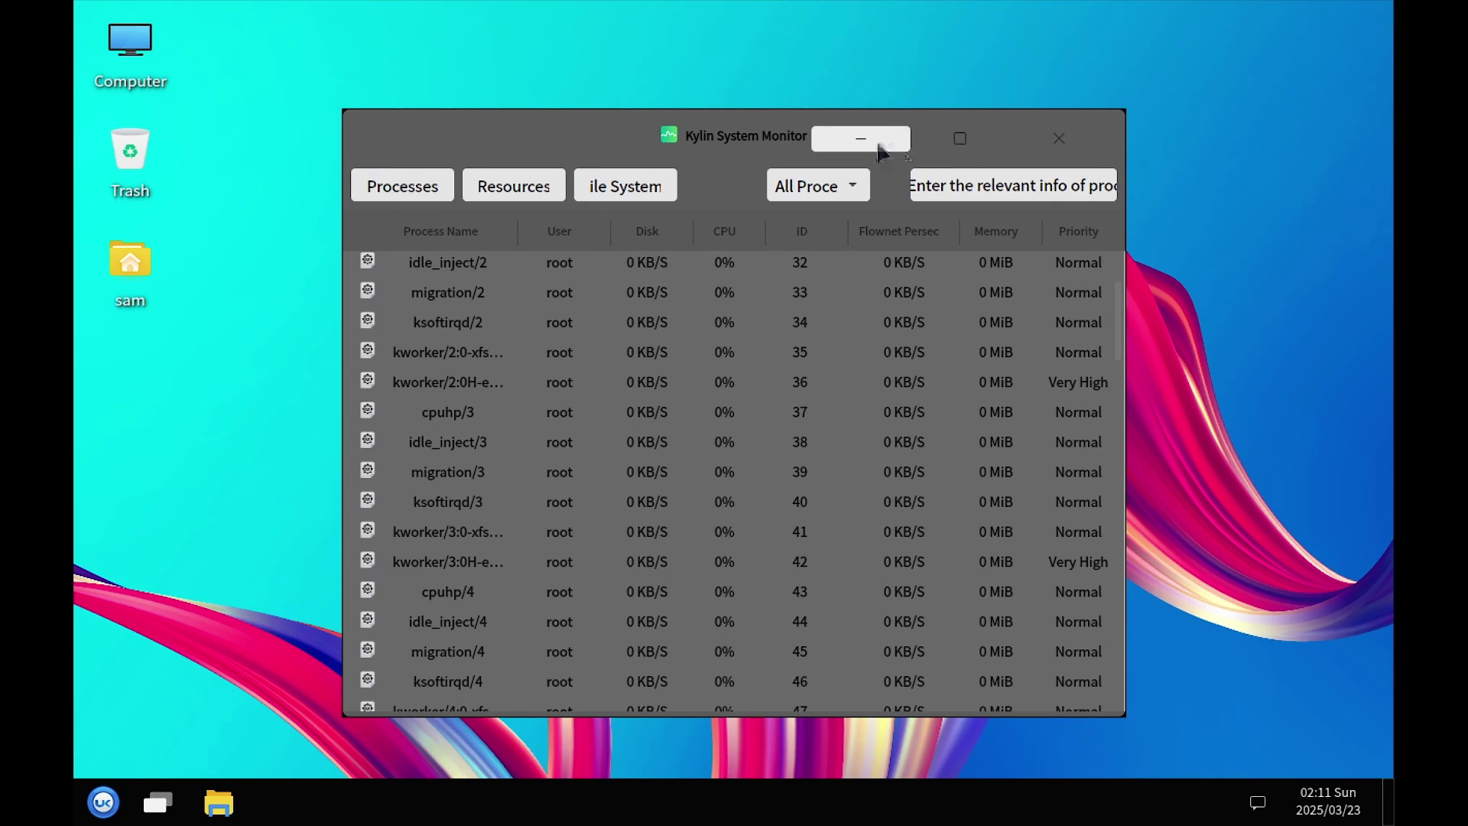
click(1059, 138)
Launch MATE System Monitor from the application list
click(103, 802)
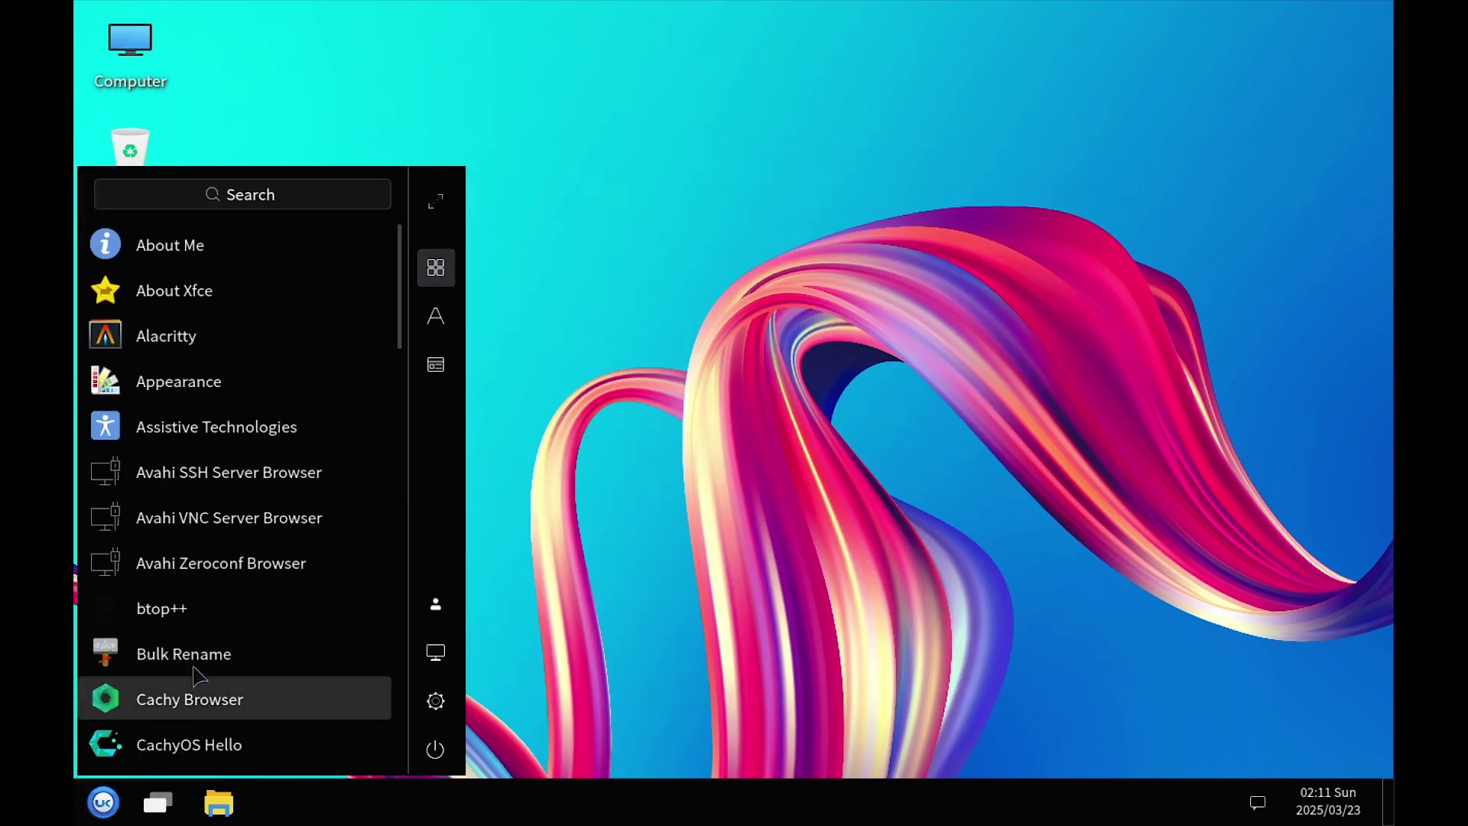
scroll(230, 696, down, 5)
scroll(233, 688, down, 2)
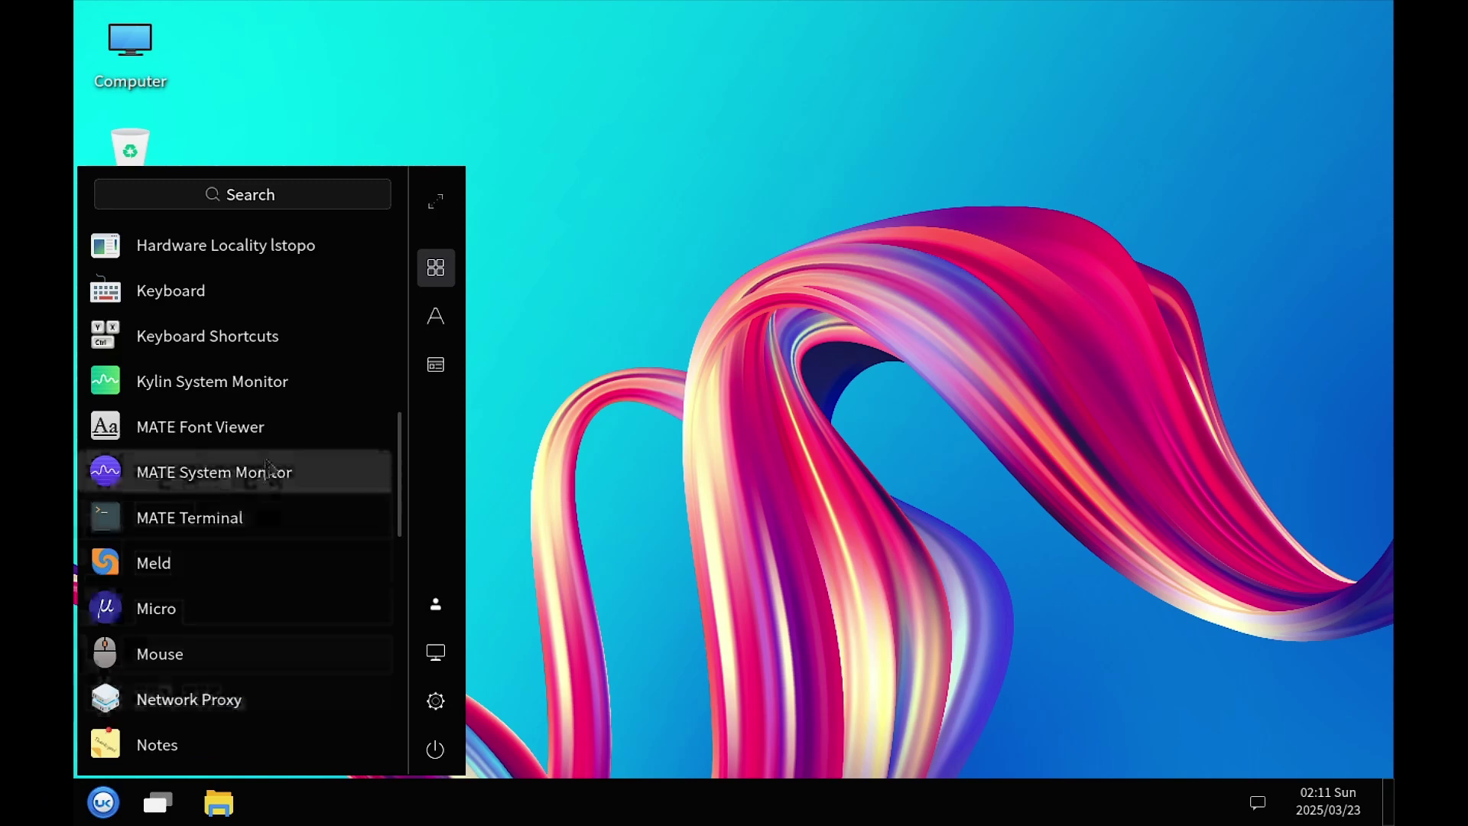
click(745, 210)
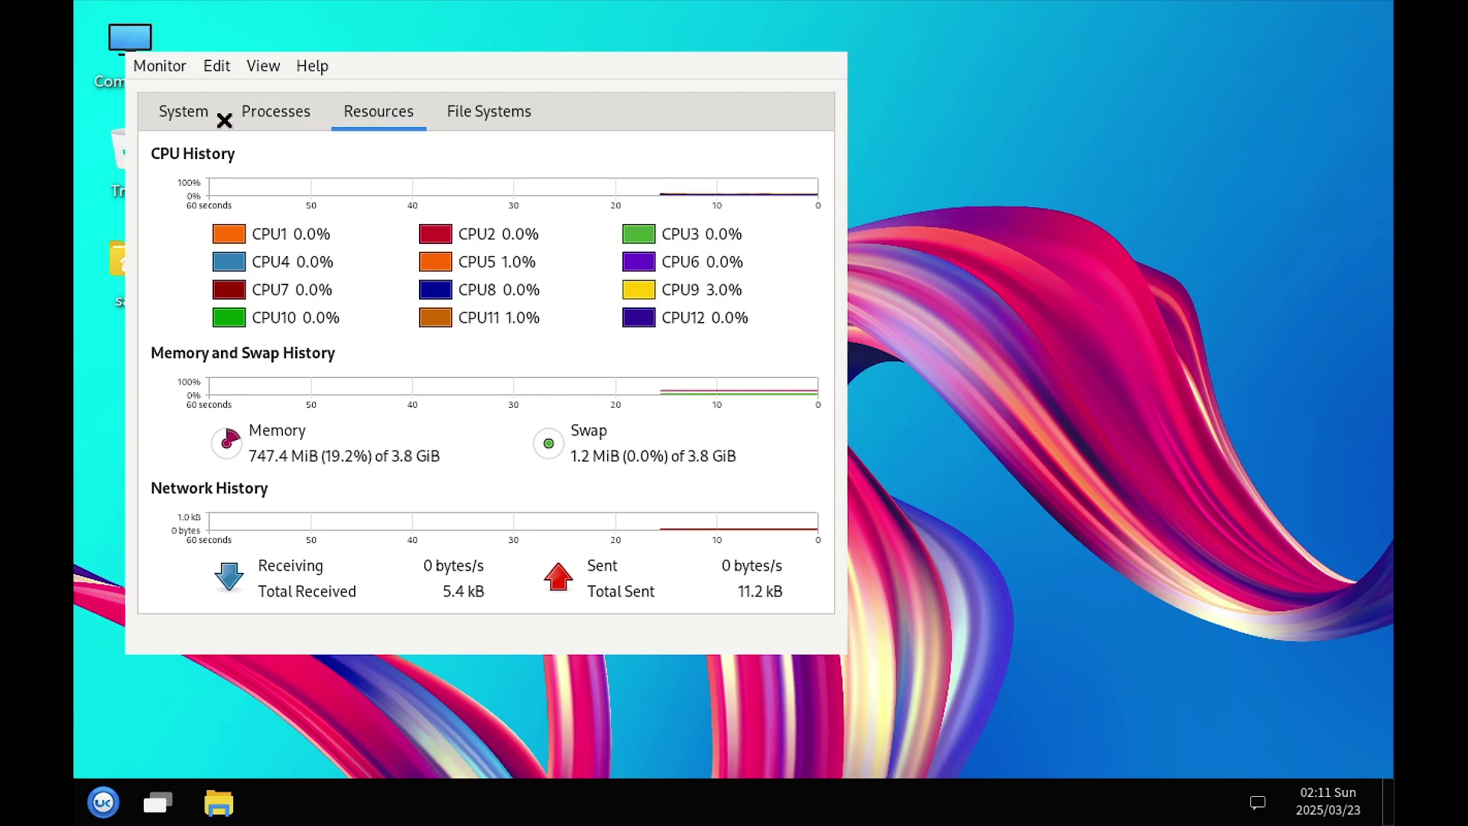
Look through the running processes in MATE System Monitor from the first entry to the last
click(263, 111)
scroll(440, 316, down, 10)
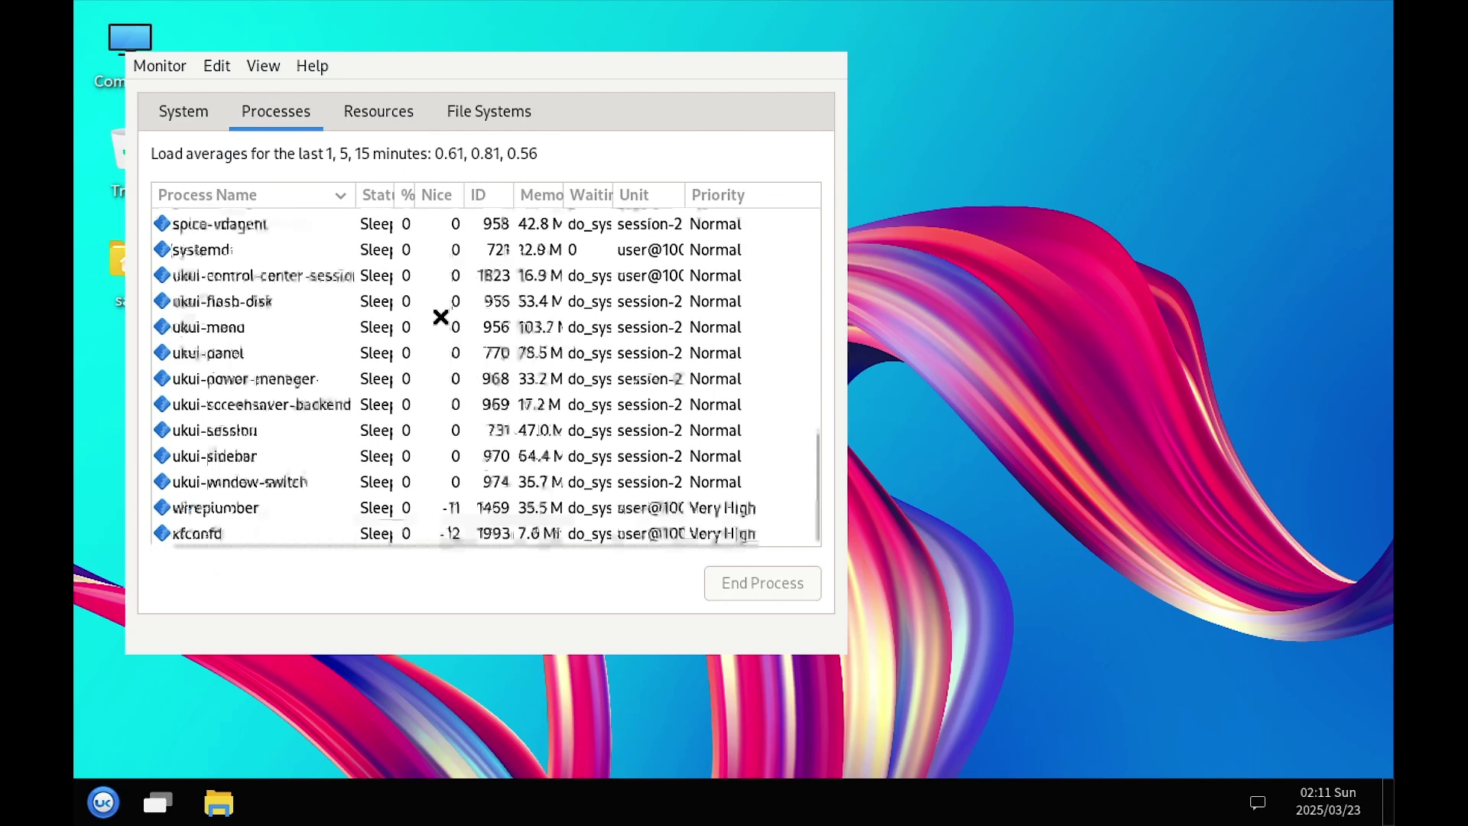
scroll(440, 317, up, 10)
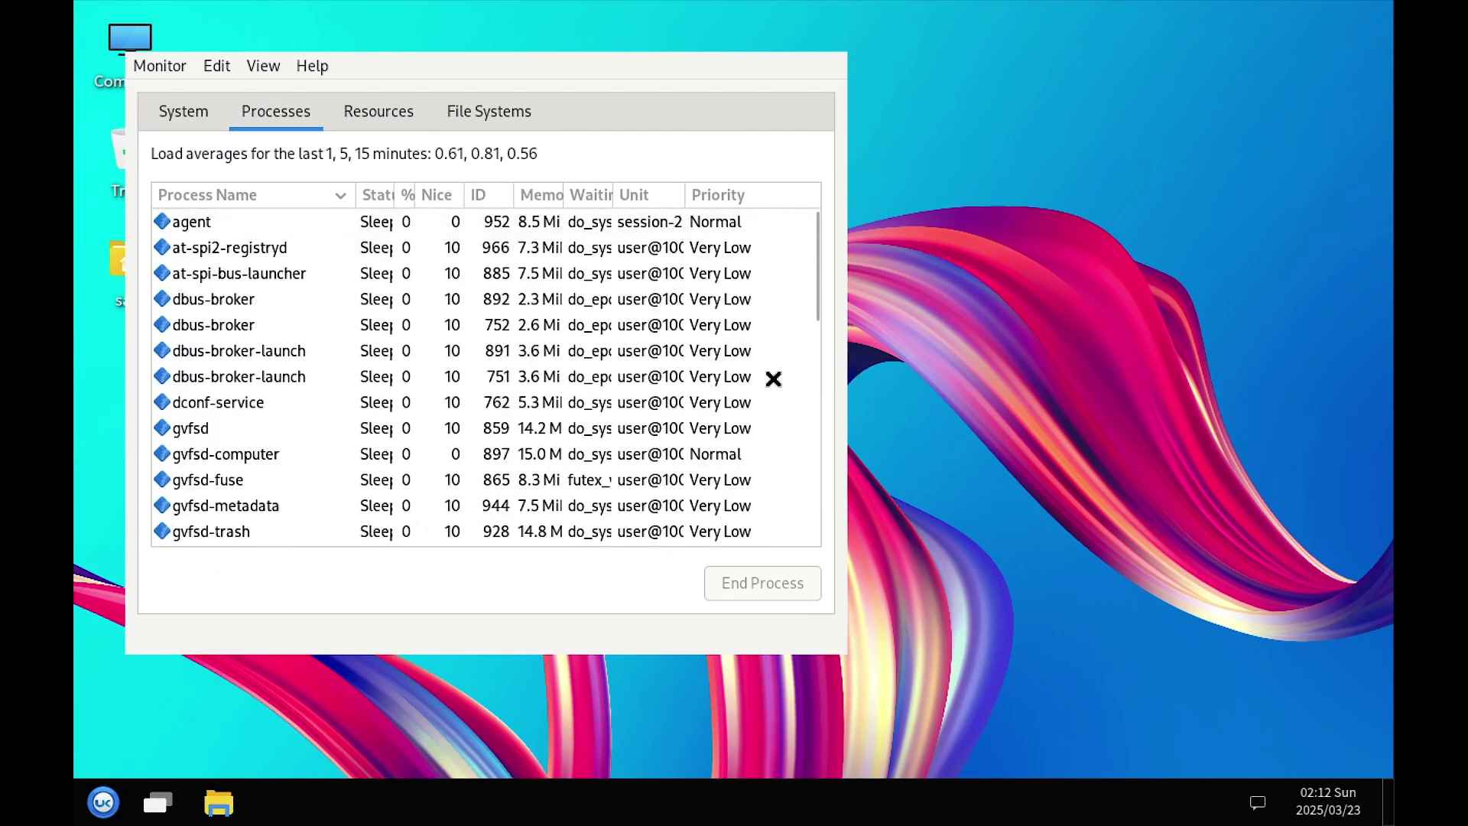
mouse_move(736, 358)
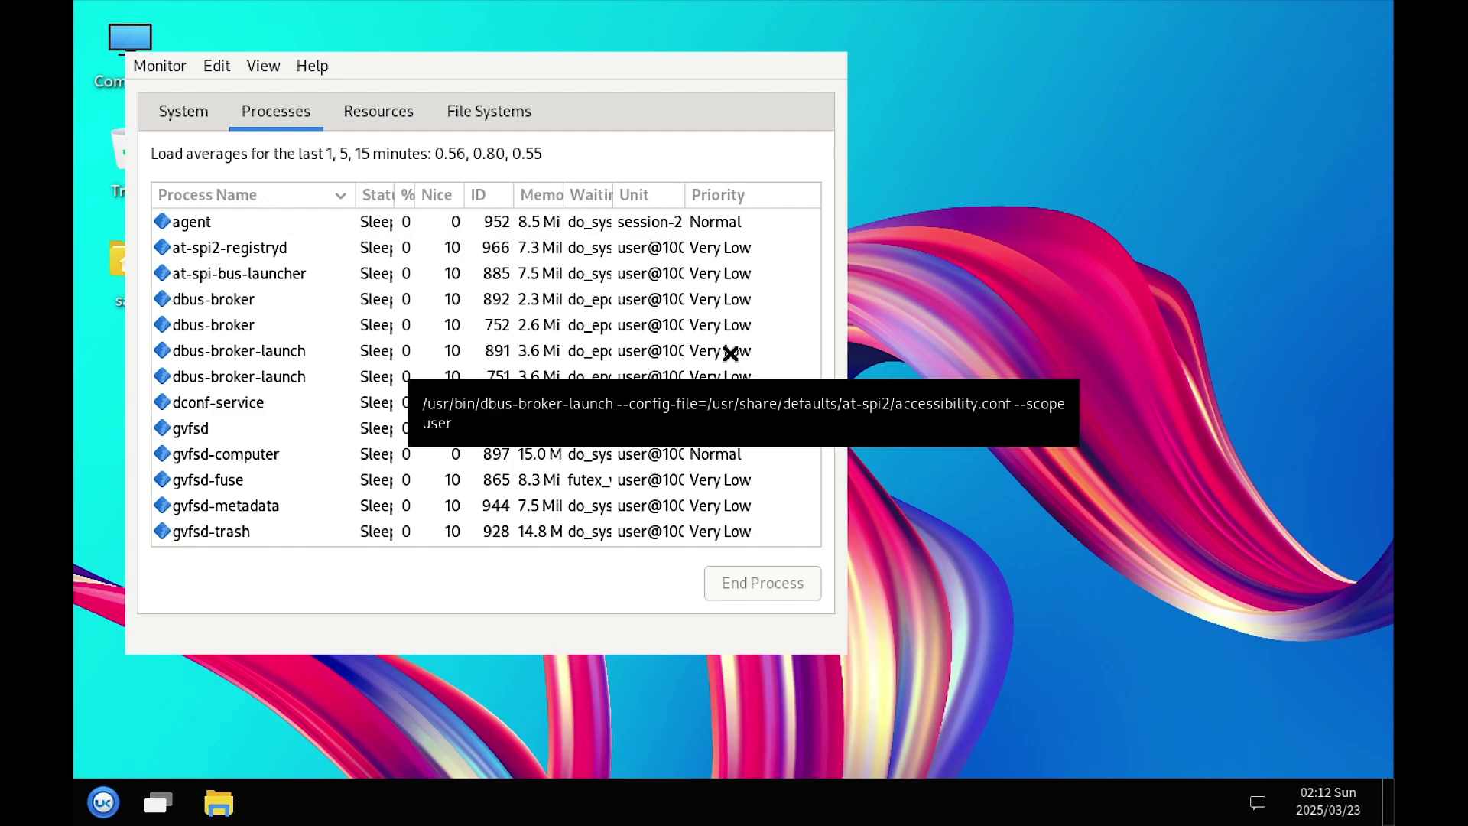
Examine MATE System Monitor's system details, resource graphs and file systems, and quit the program
click(176, 109)
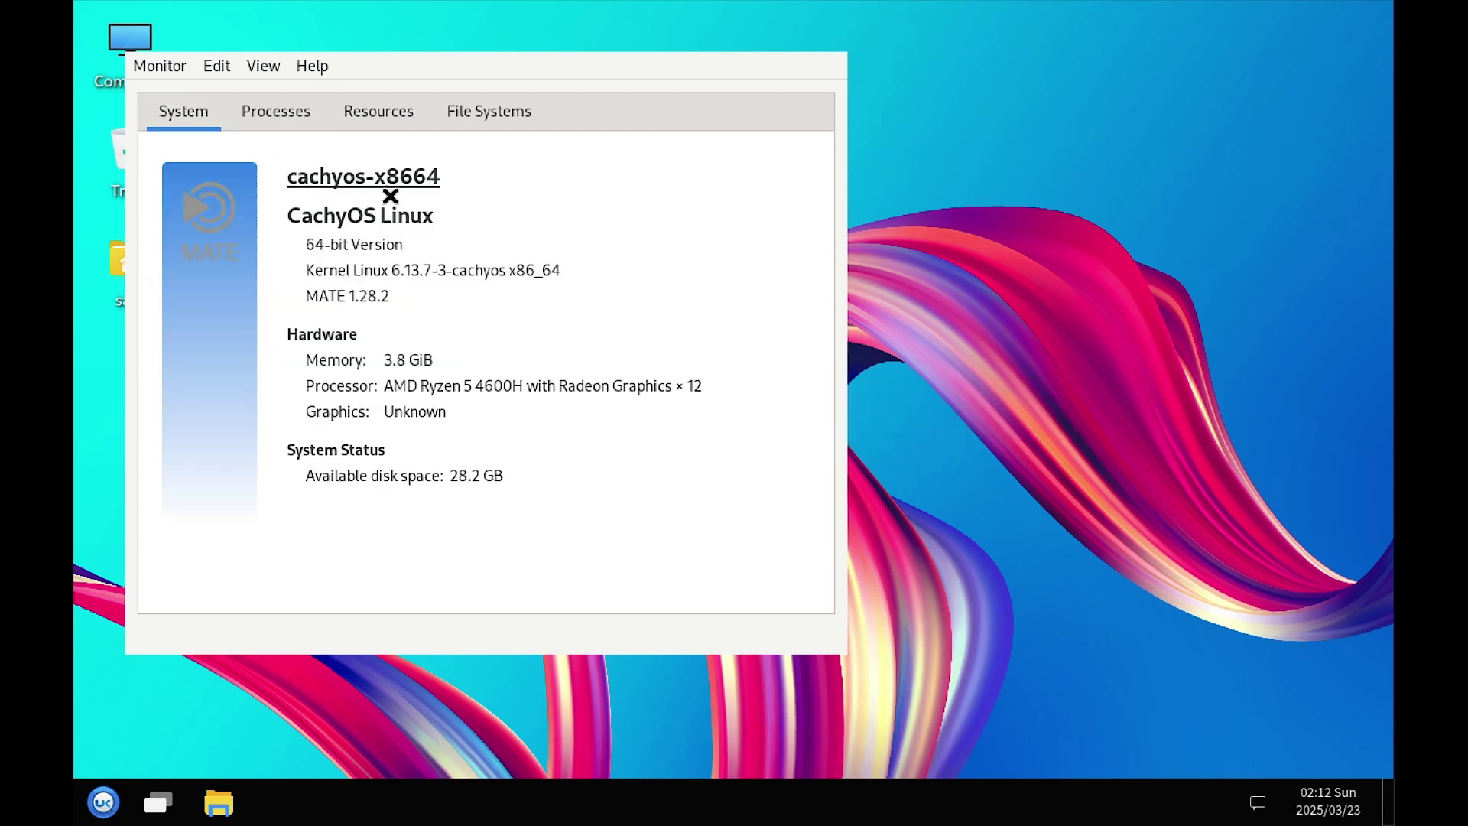
click(272, 117)
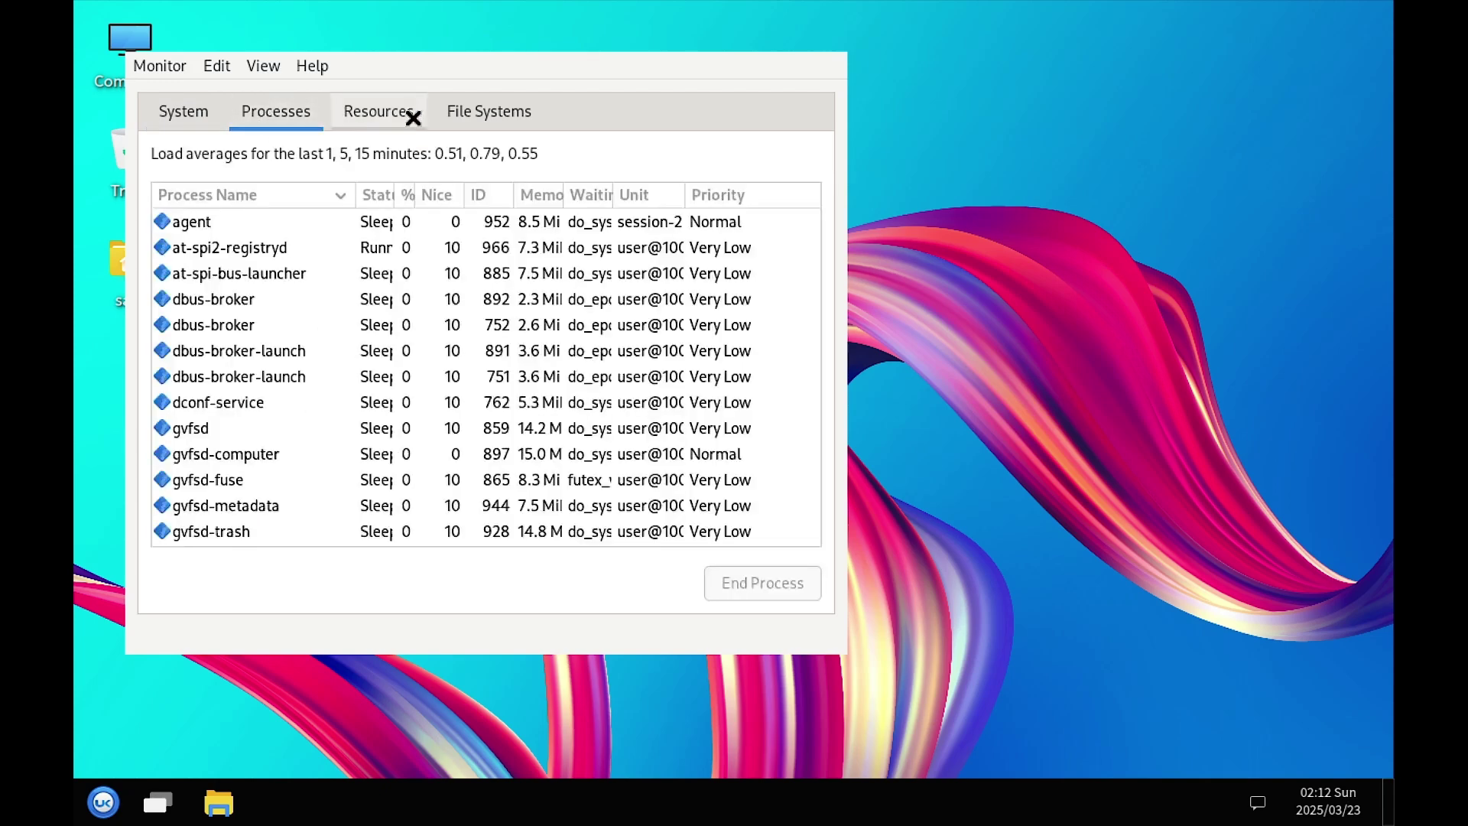
click(405, 115)
click(482, 115)
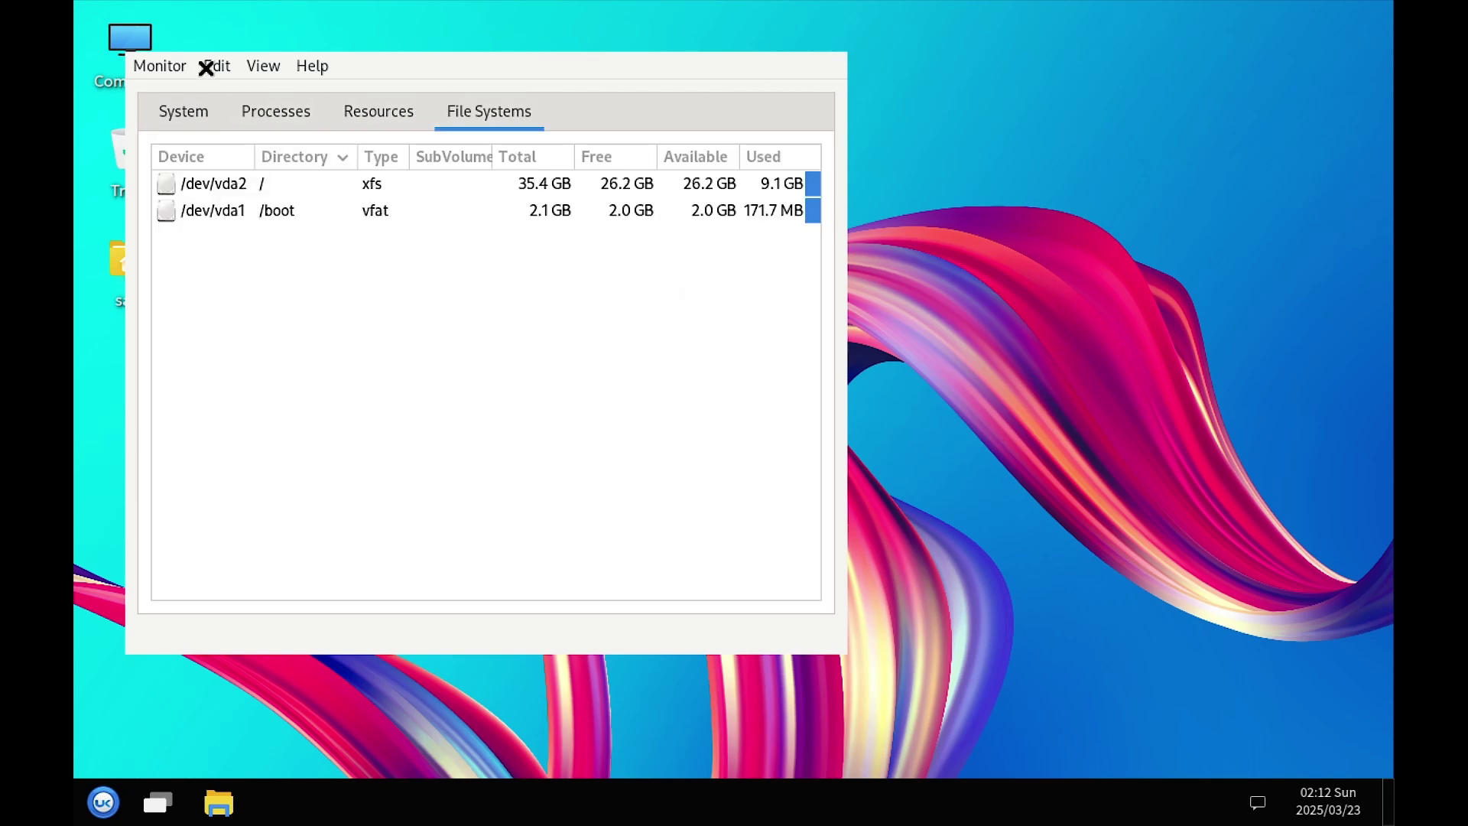
click(151, 66)
click(155, 120)
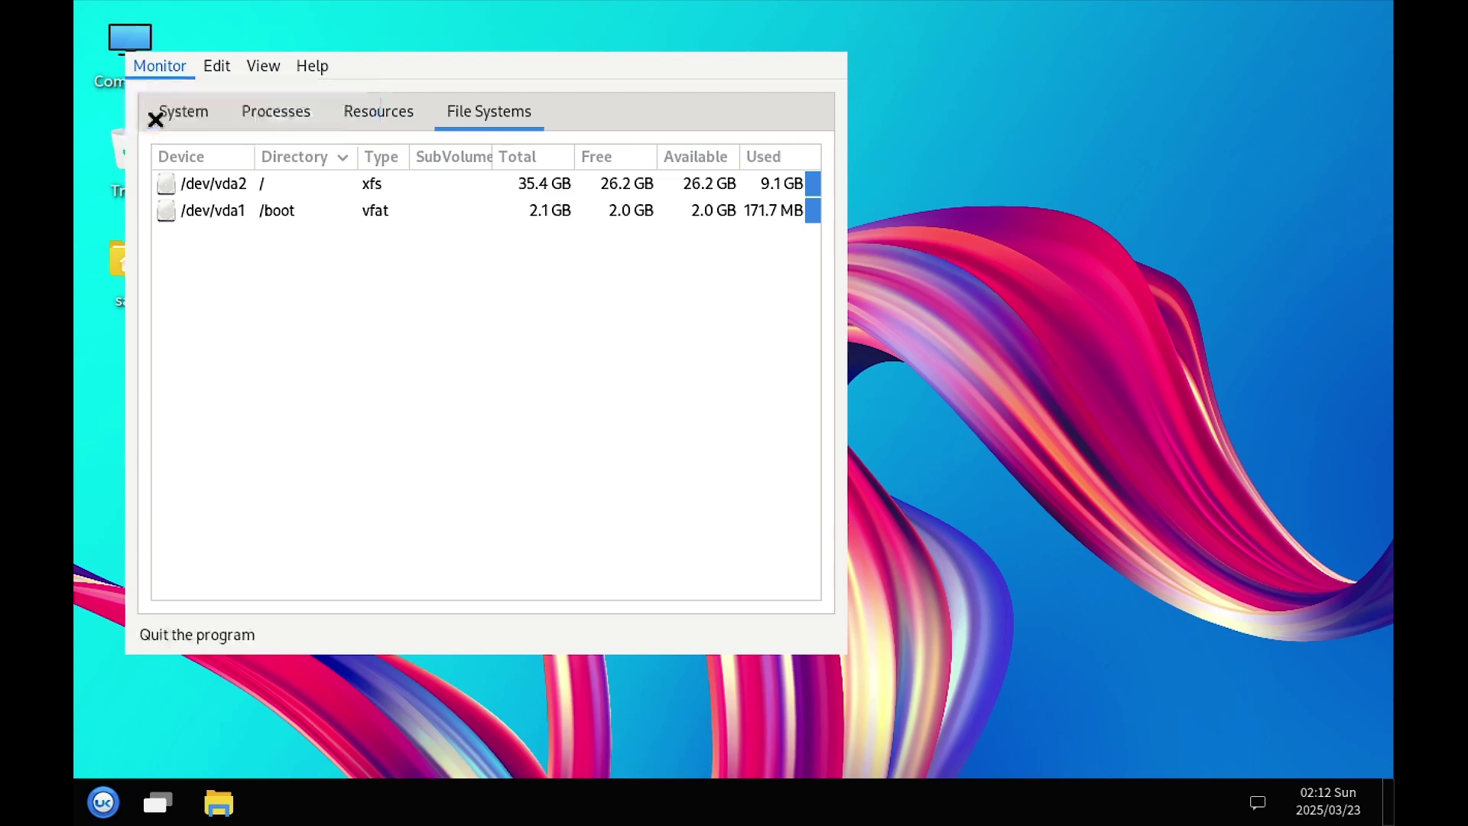
Launch system-info from the application list and examine the device and operating system details
click(101, 815)
scroll(266, 638, down, 10)
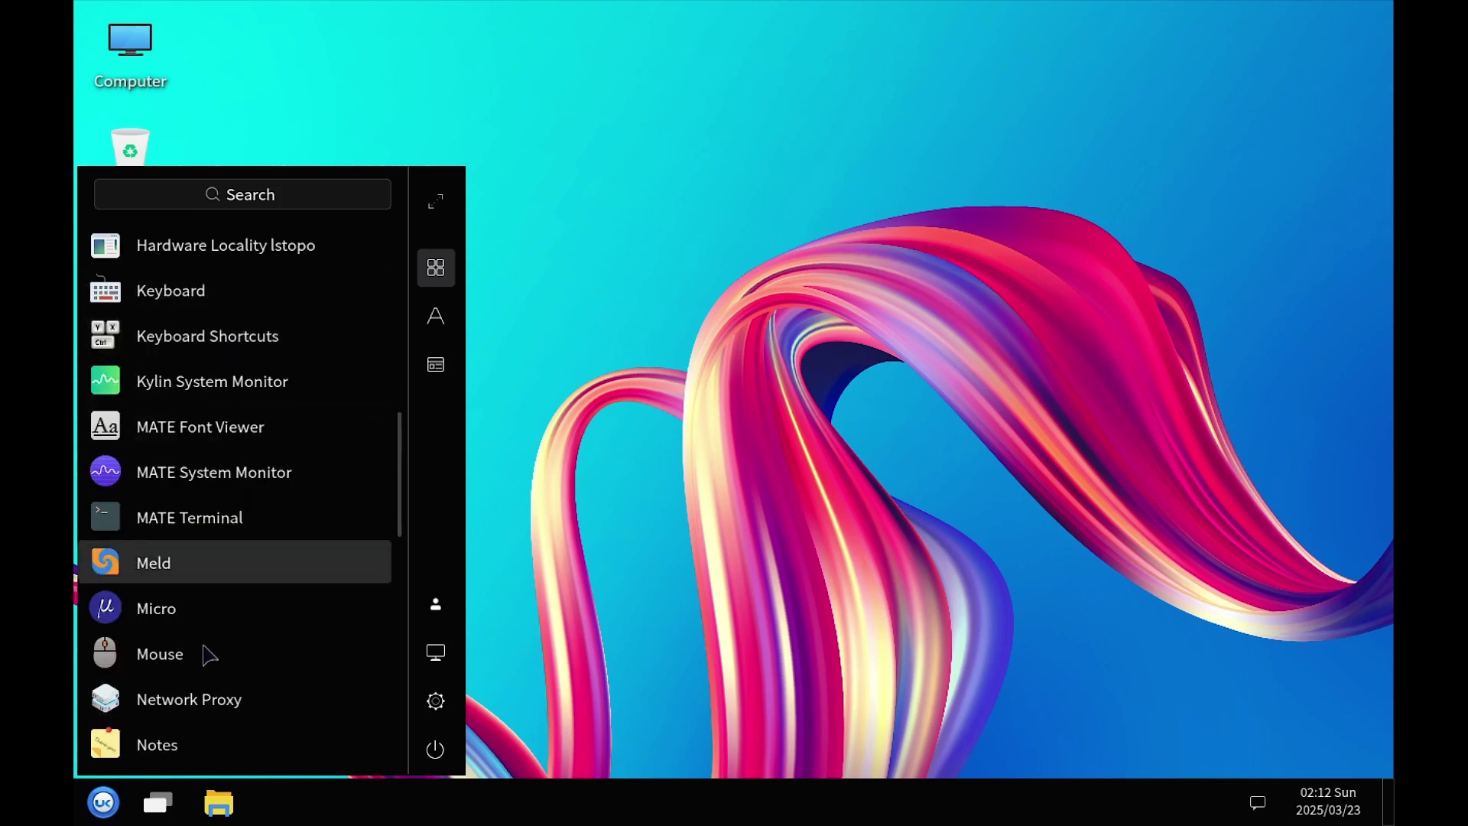
scroll(204, 654, down, 5)
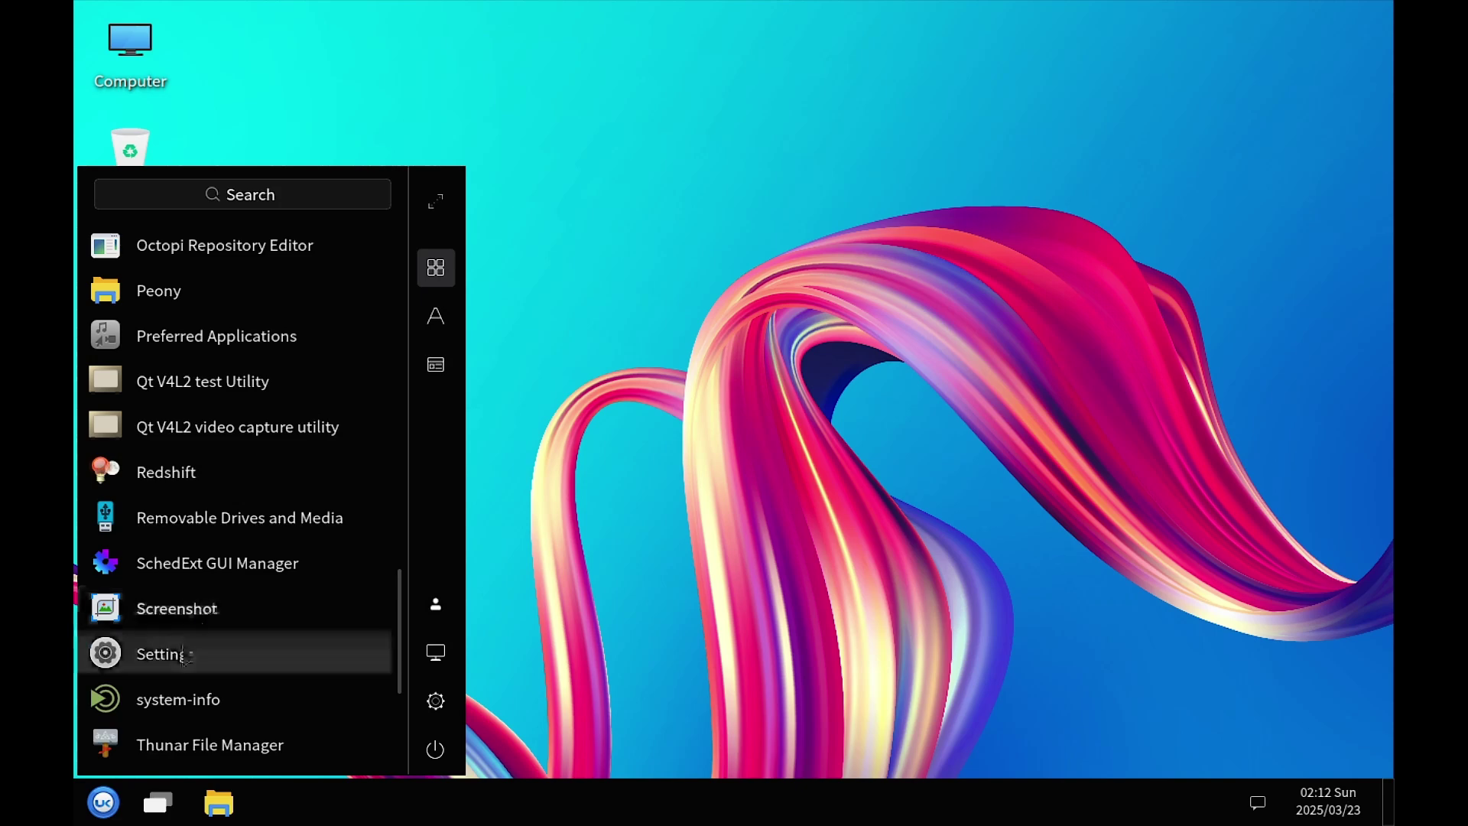
click(183, 702)
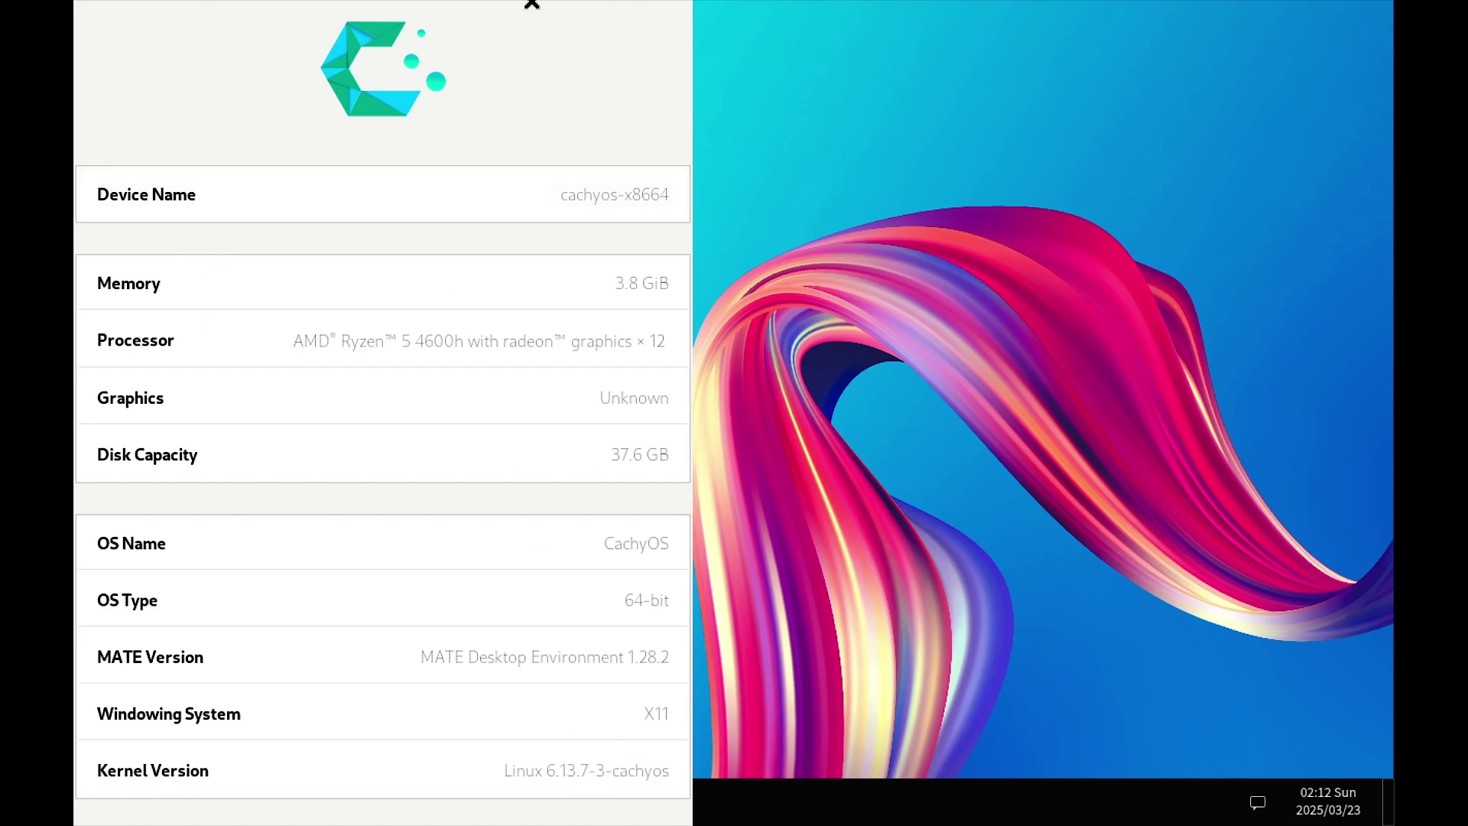
double_click(533, 7)
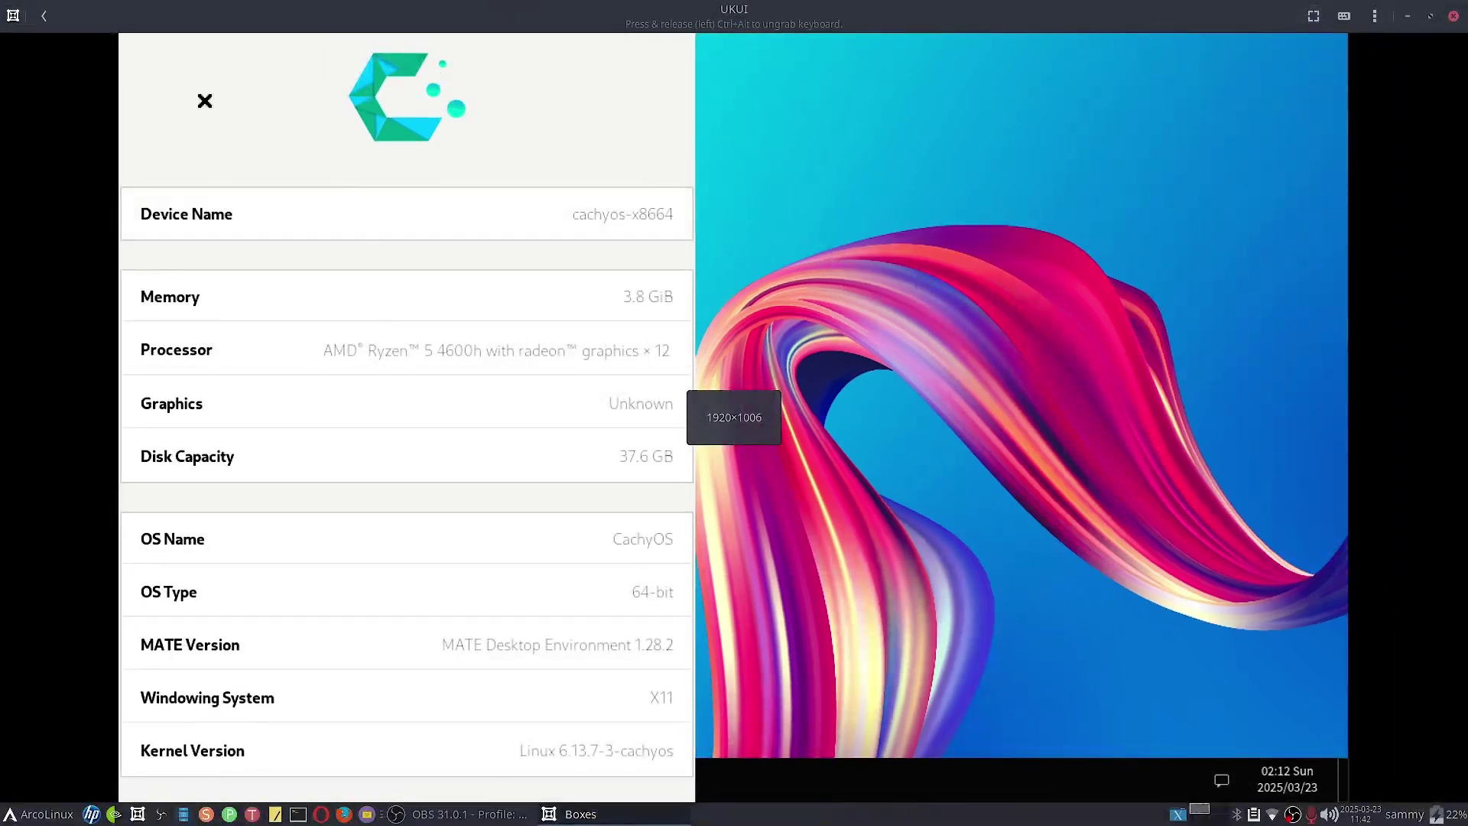
Return from the full-screen machine to the Boxes overview and reopen the UKUI machine
click(1313, 16)
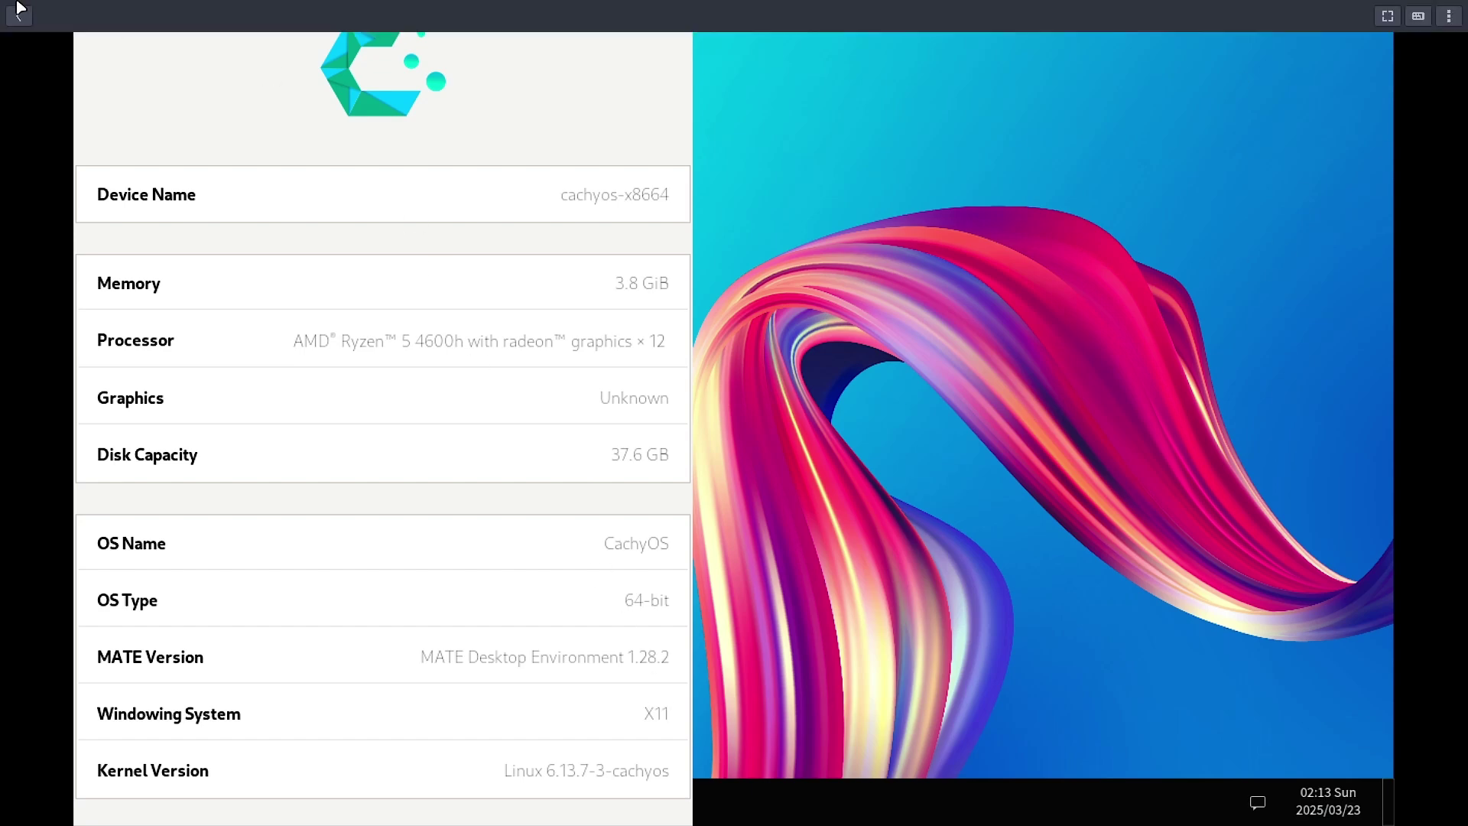
click(24, 23)
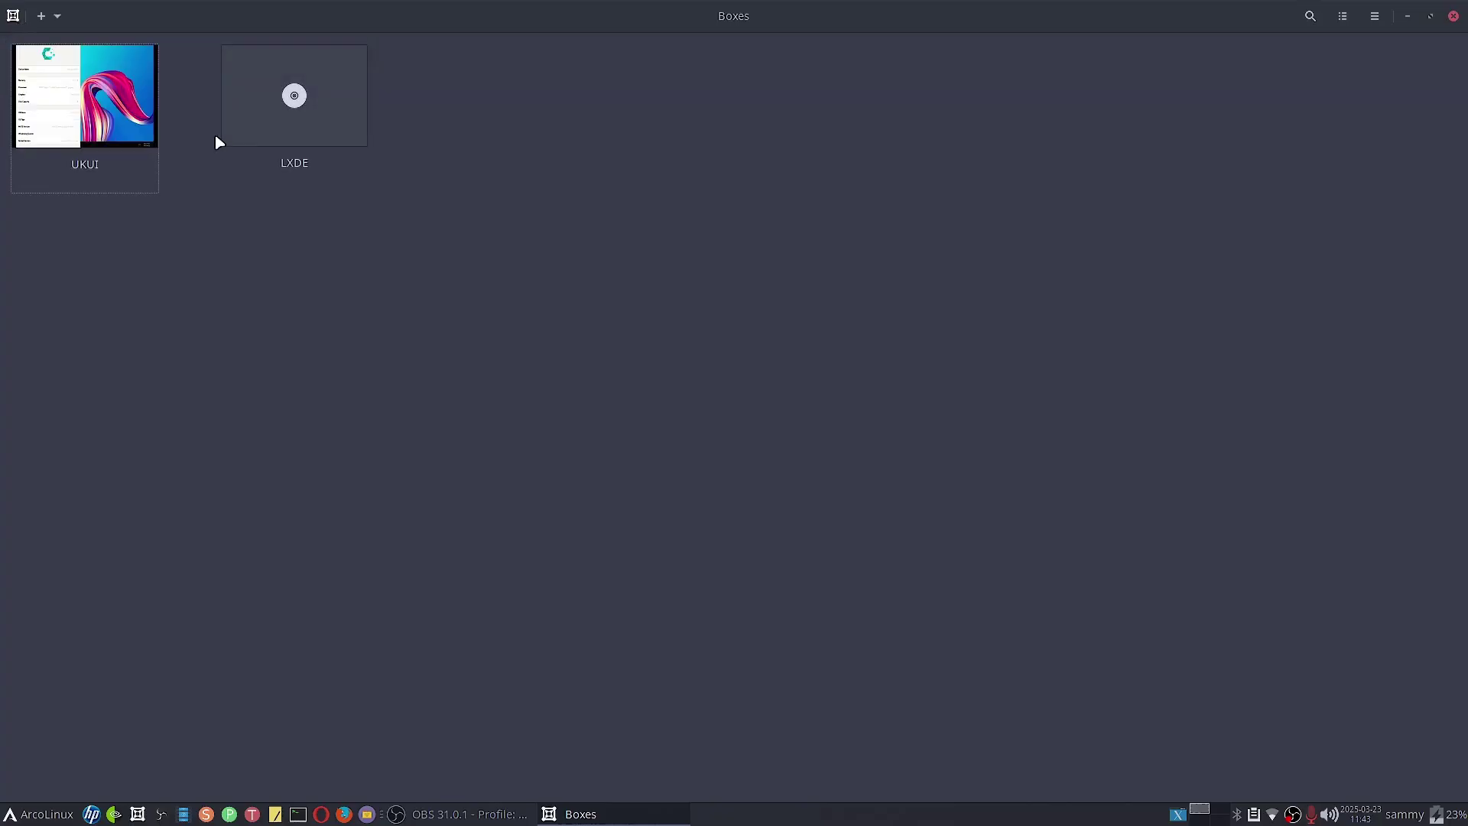
click(29, 128)
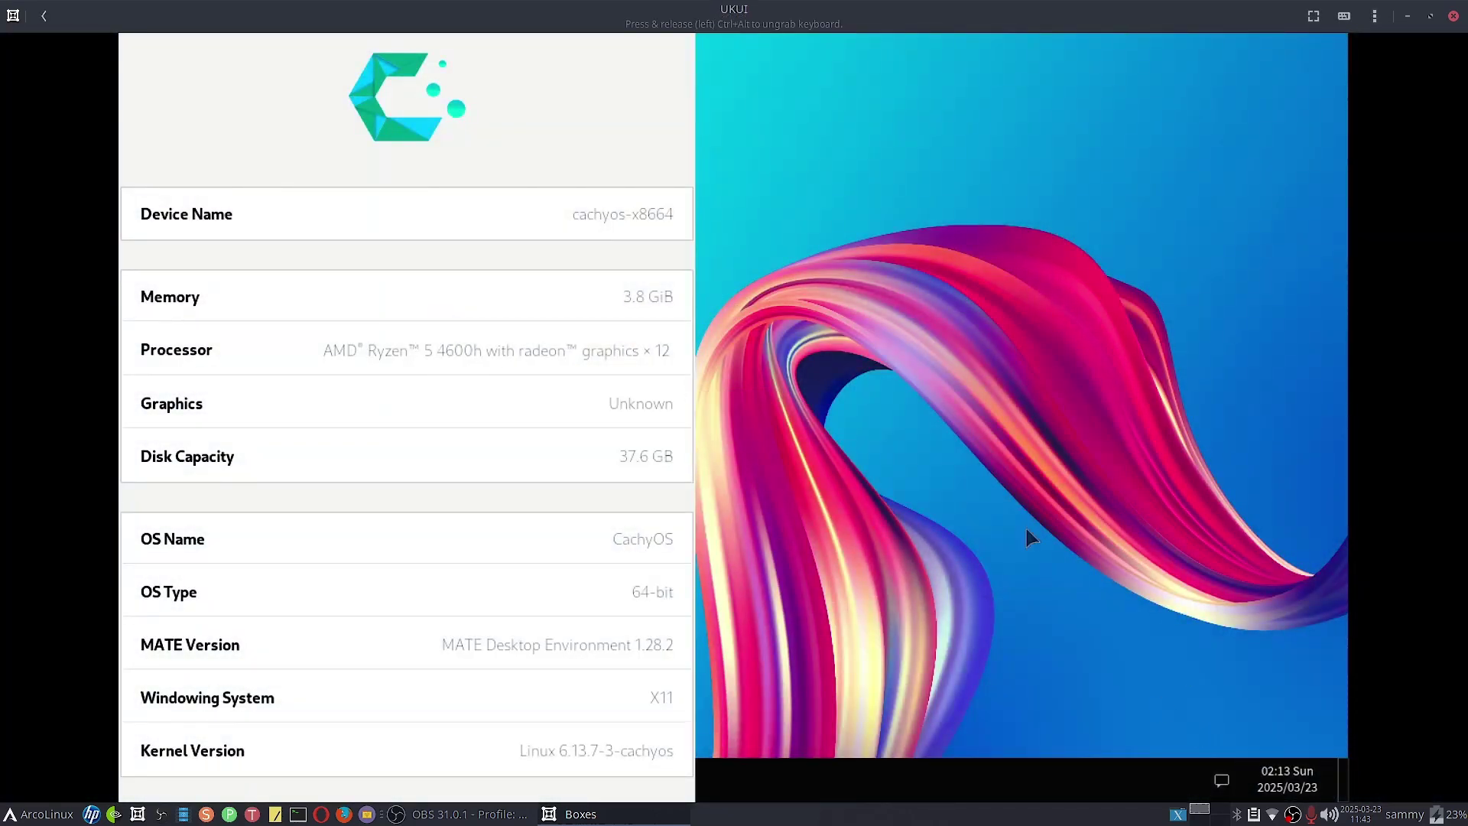
Refresh the UKUI desktop and review the desktop's context options again before dismissing them
right_click(986, 443)
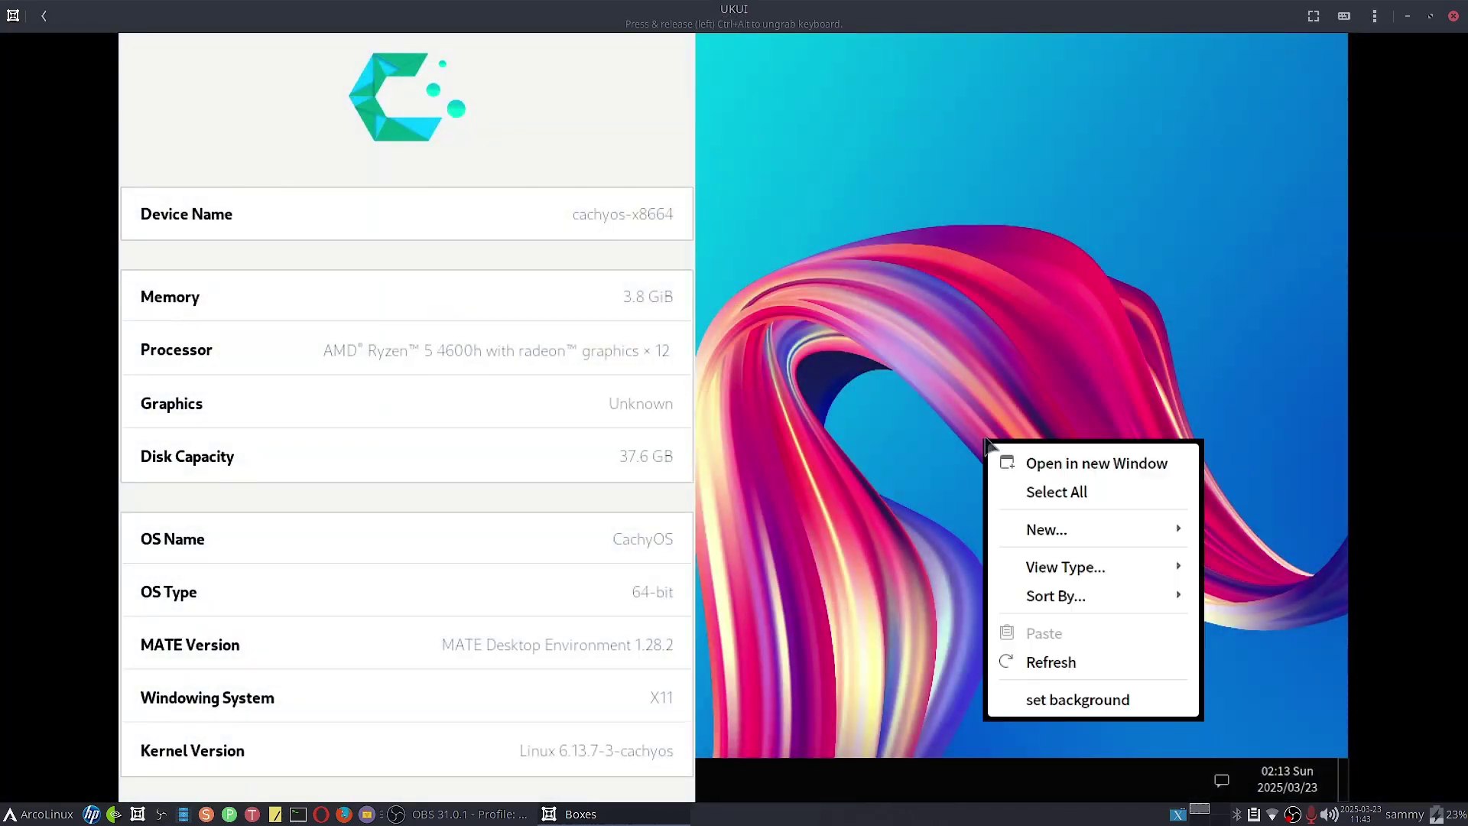
click(1058, 663)
right_click(846, 263)
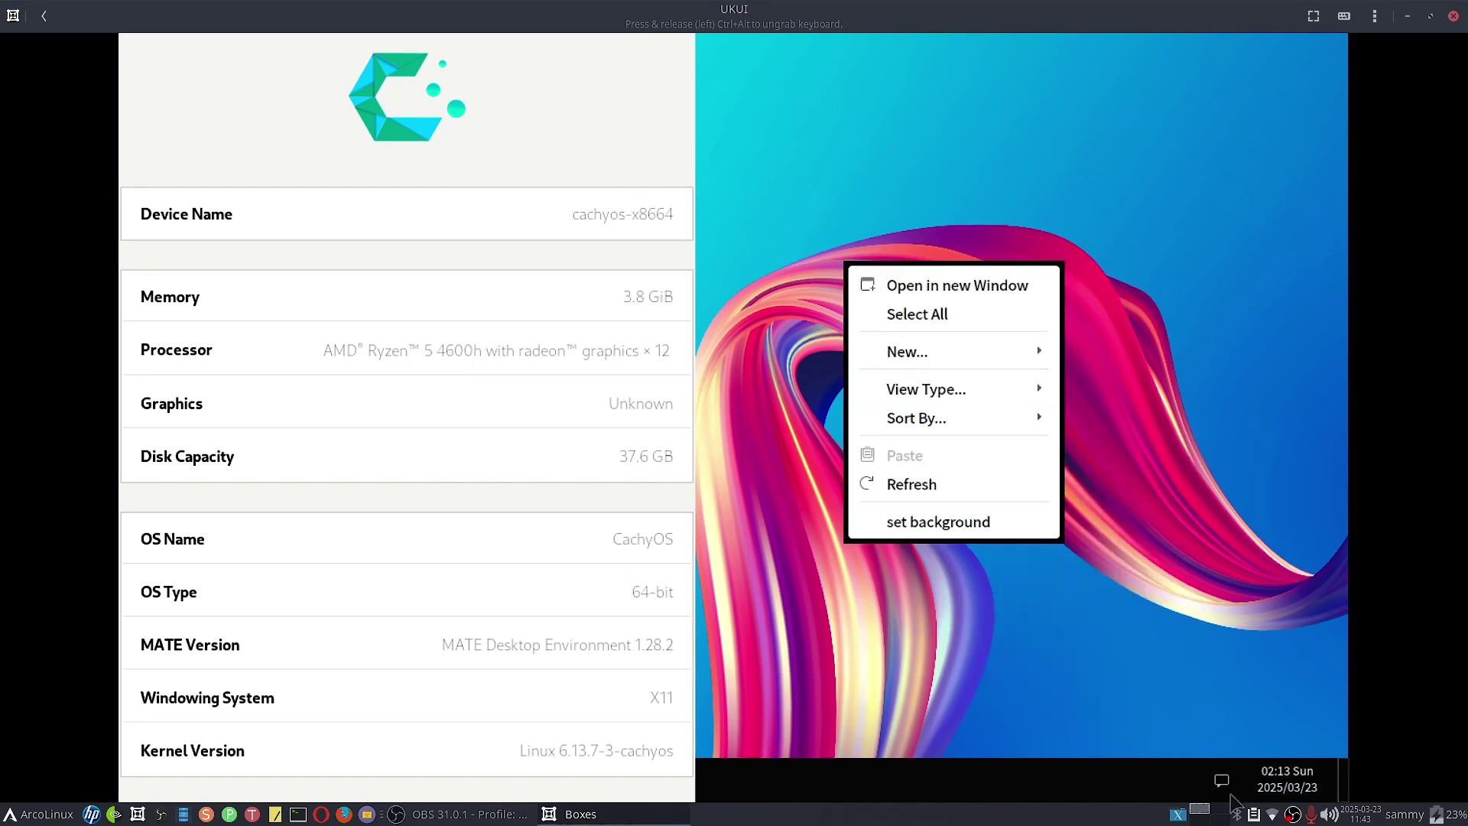
click(1092, 510)
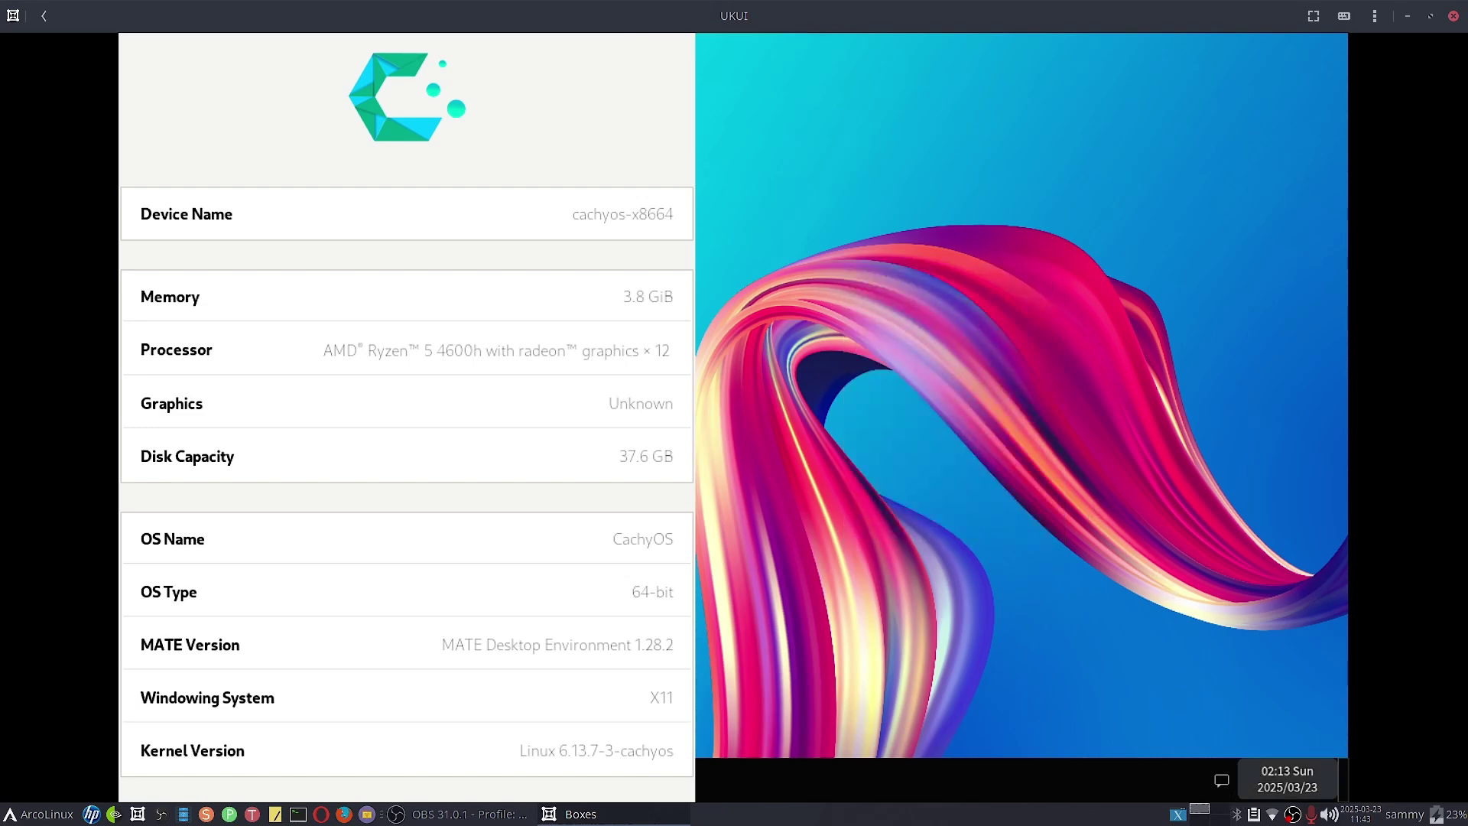
View the clock's calendar and the notification center, closing each one after viewing
click(1310, 780)
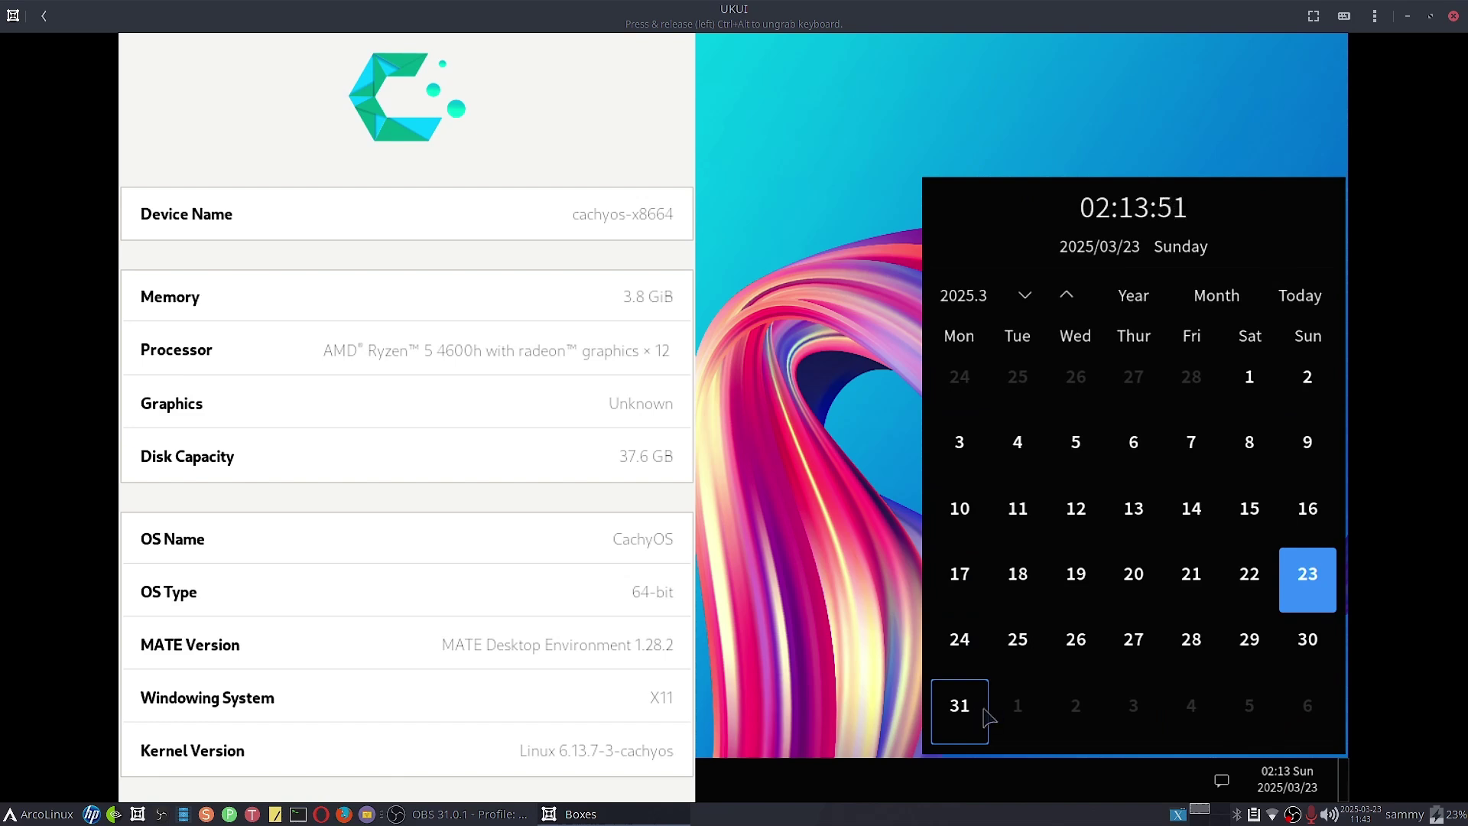
click(812, 650)
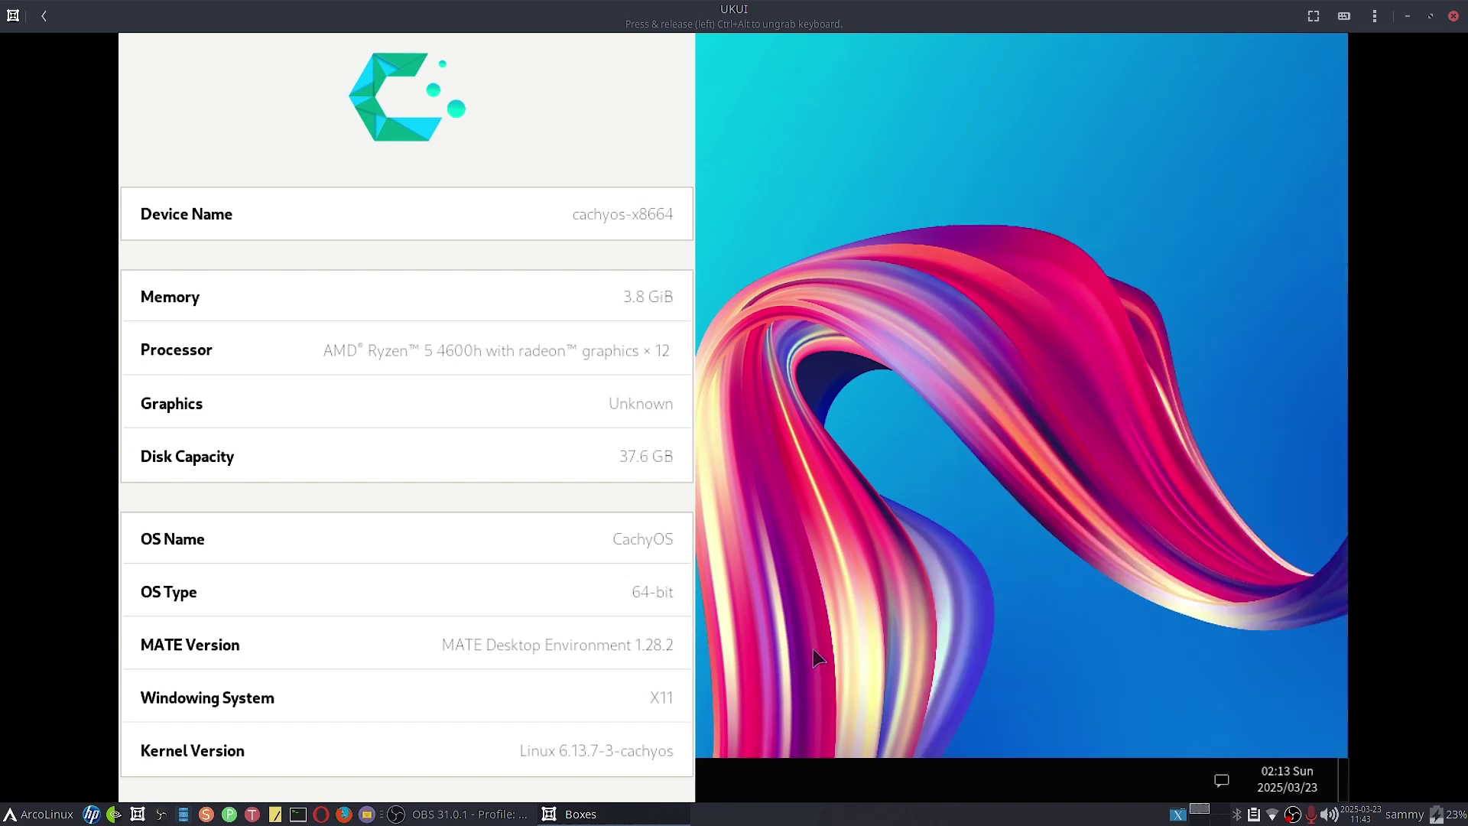
click(1223, 782)
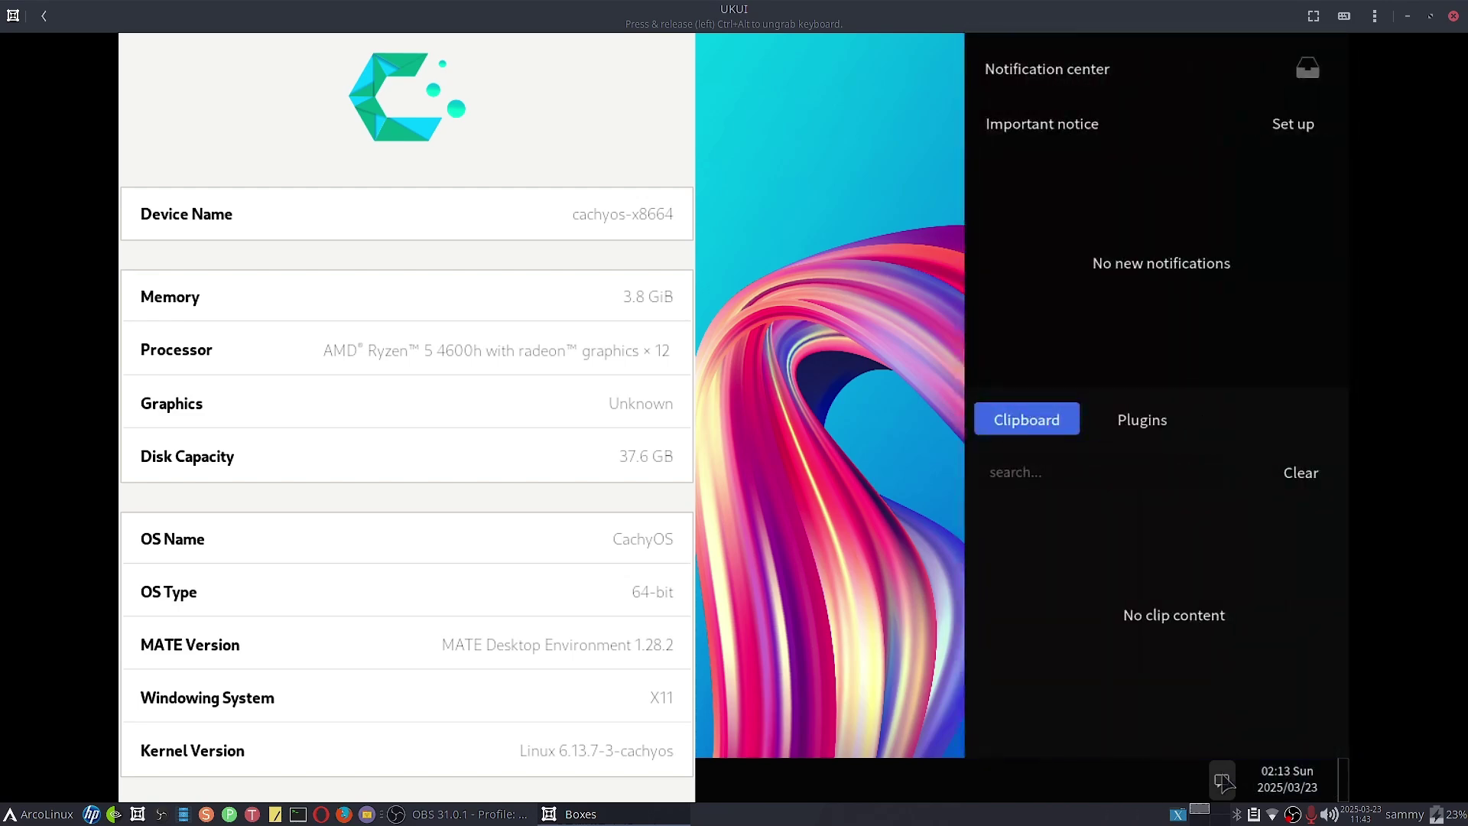
click(1223, 781)
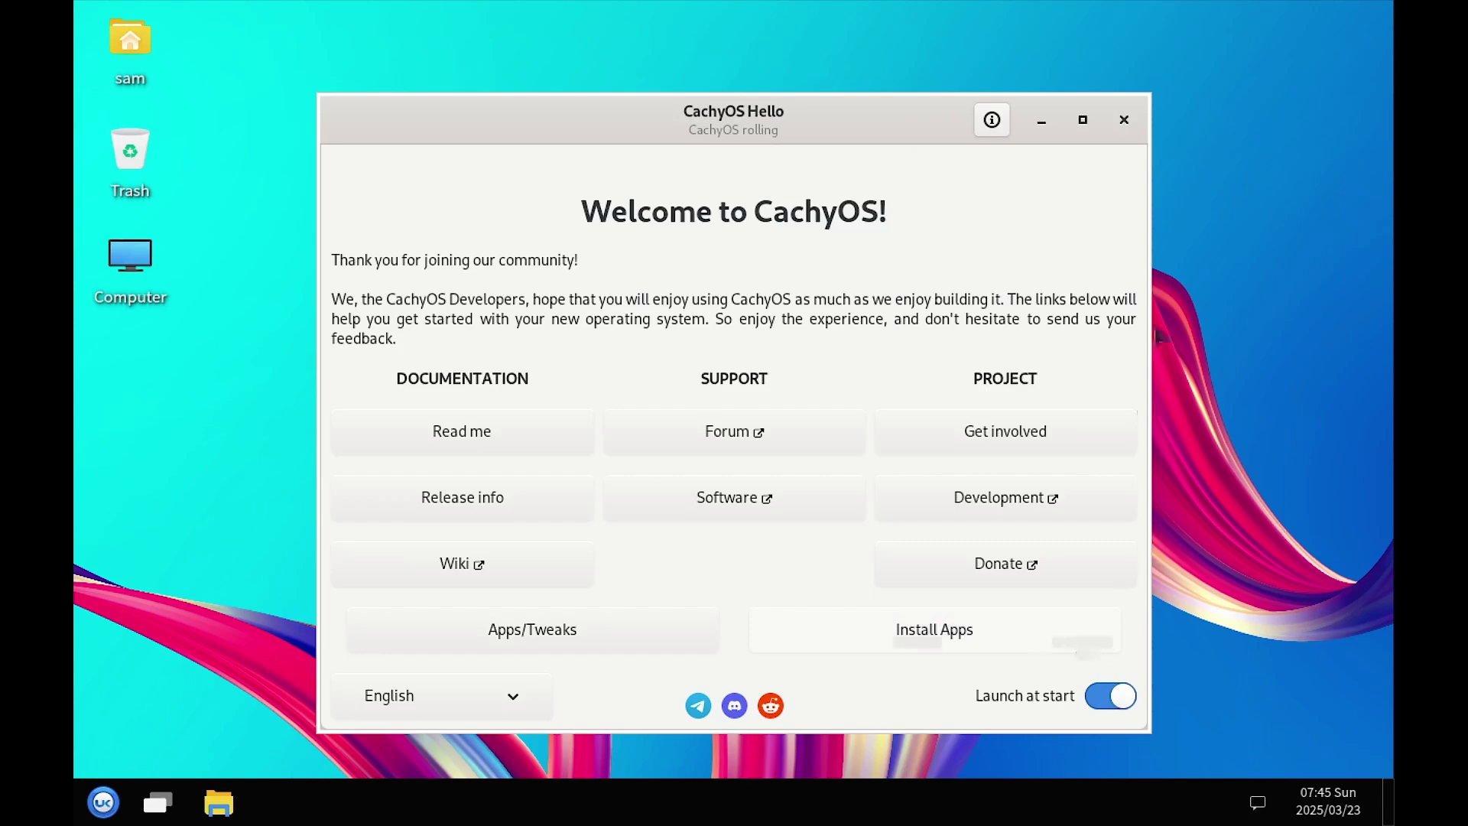
Close CachyOS Hello and try to open the Windows preferences from the application list
click(1124, 120)
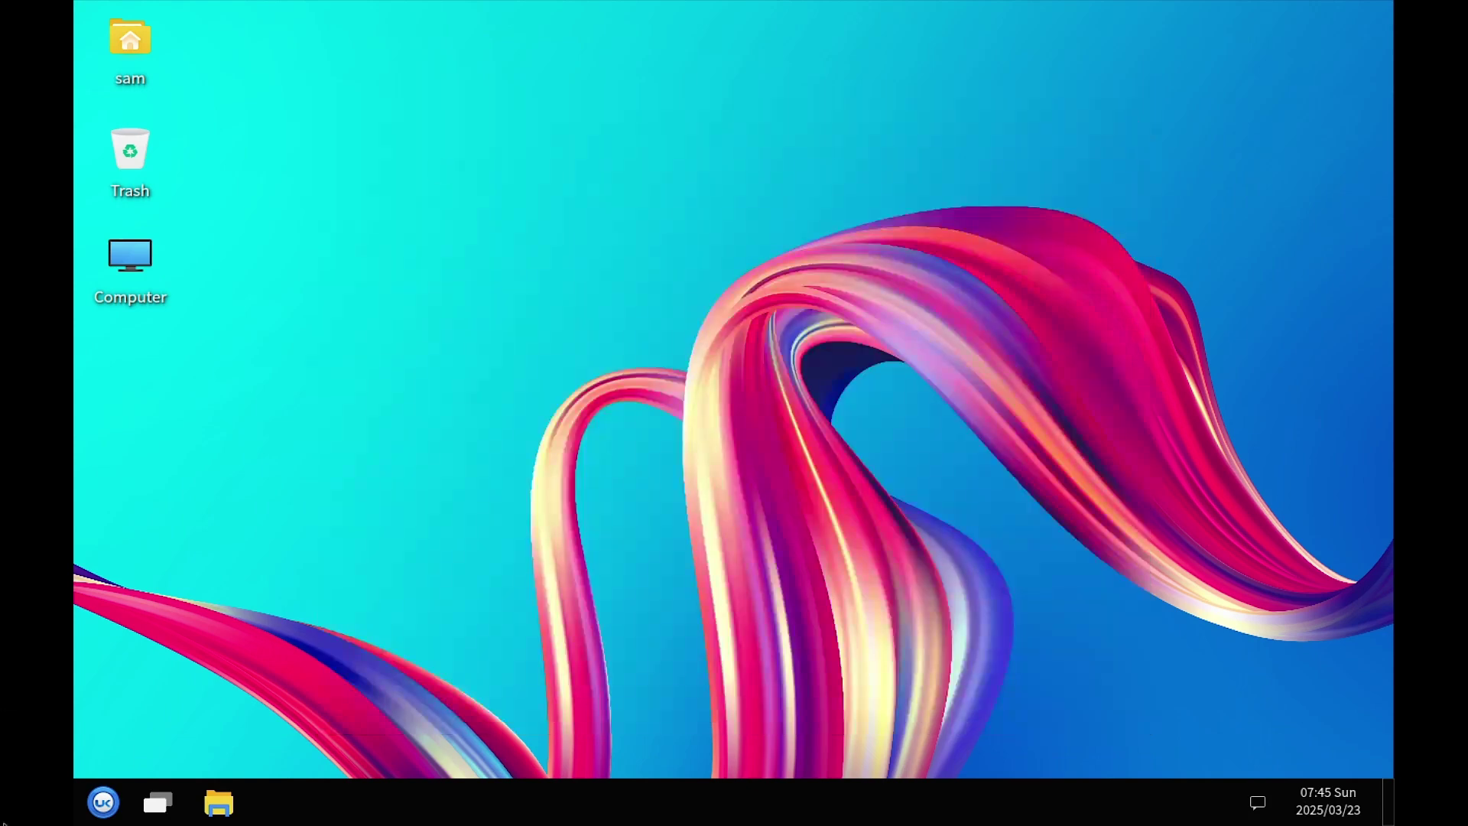
click(122, 805)
scroll(325, 607, down, 5)
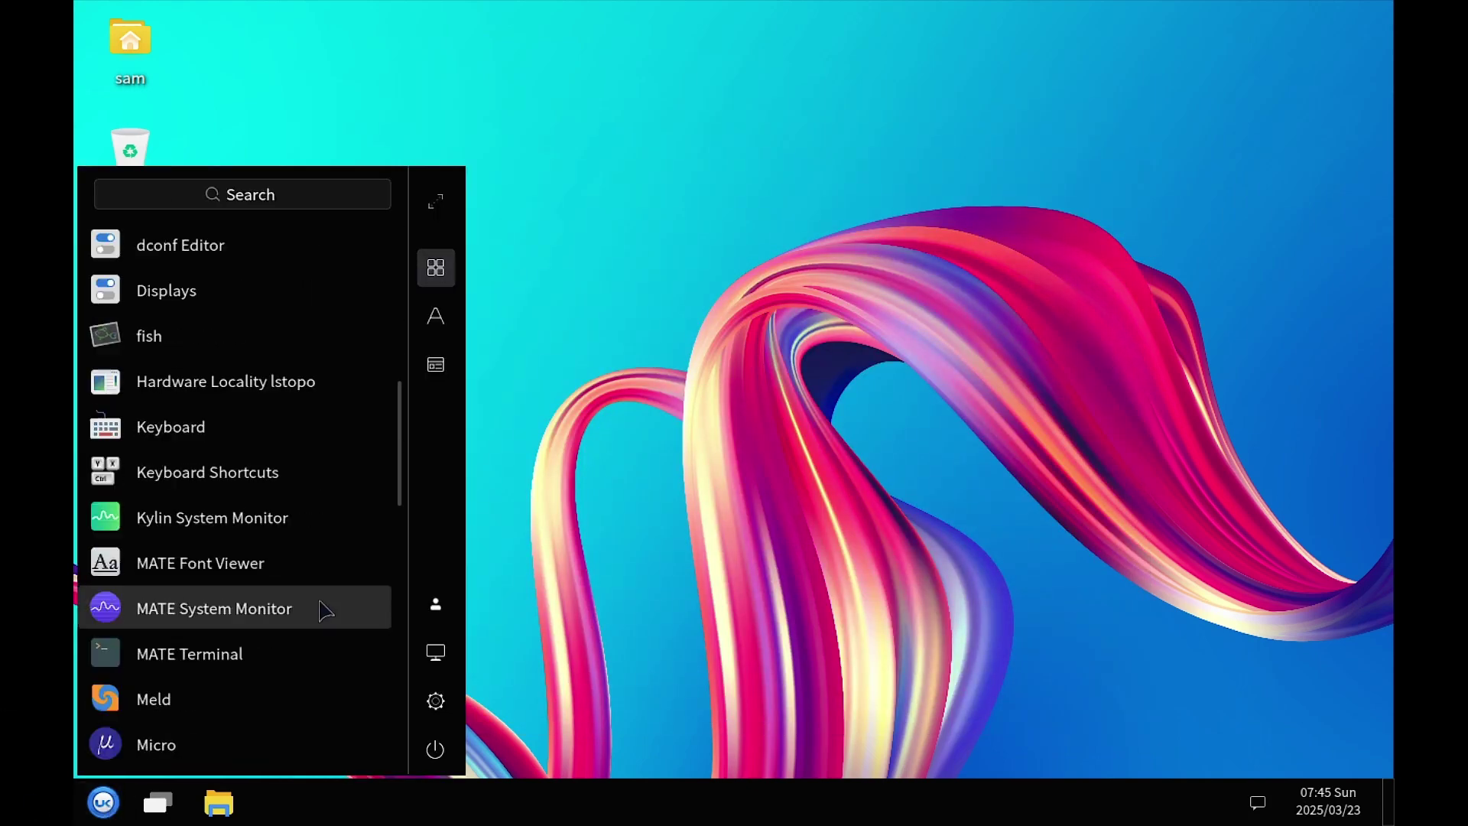
scroll(325, 608, down, 8)
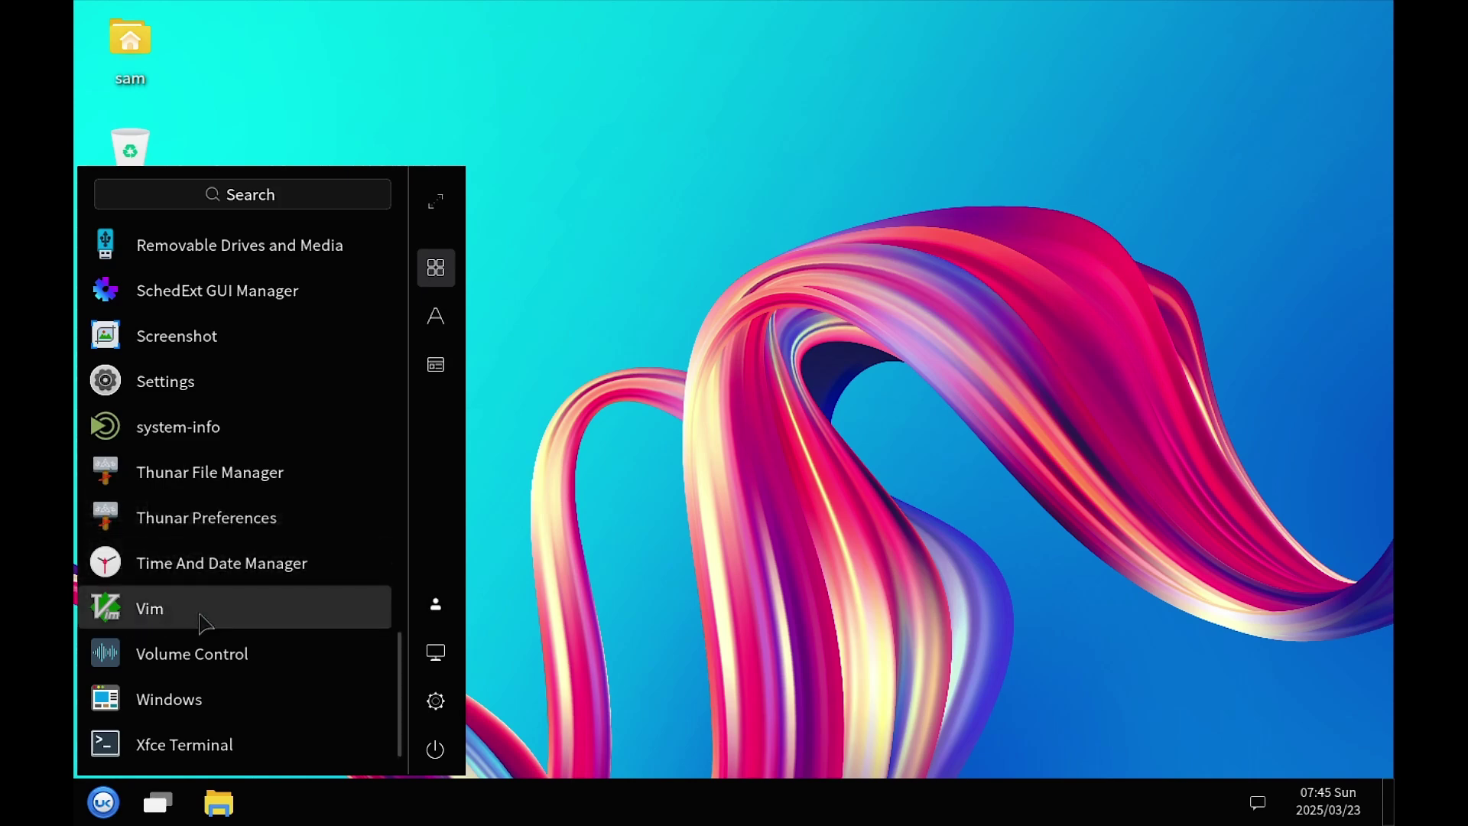
scroll(205, 623, down, 1)
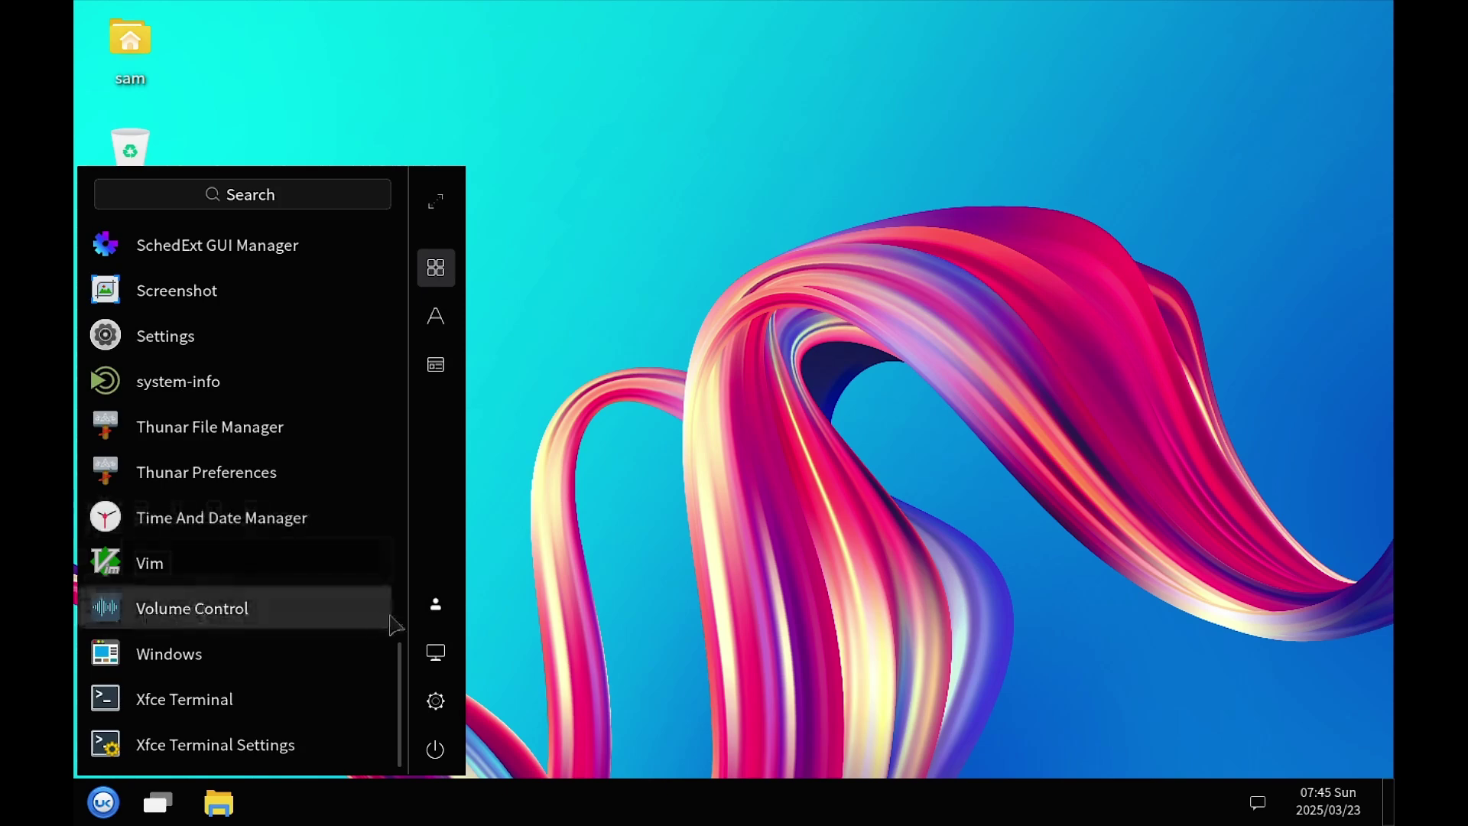
click(187, 662)
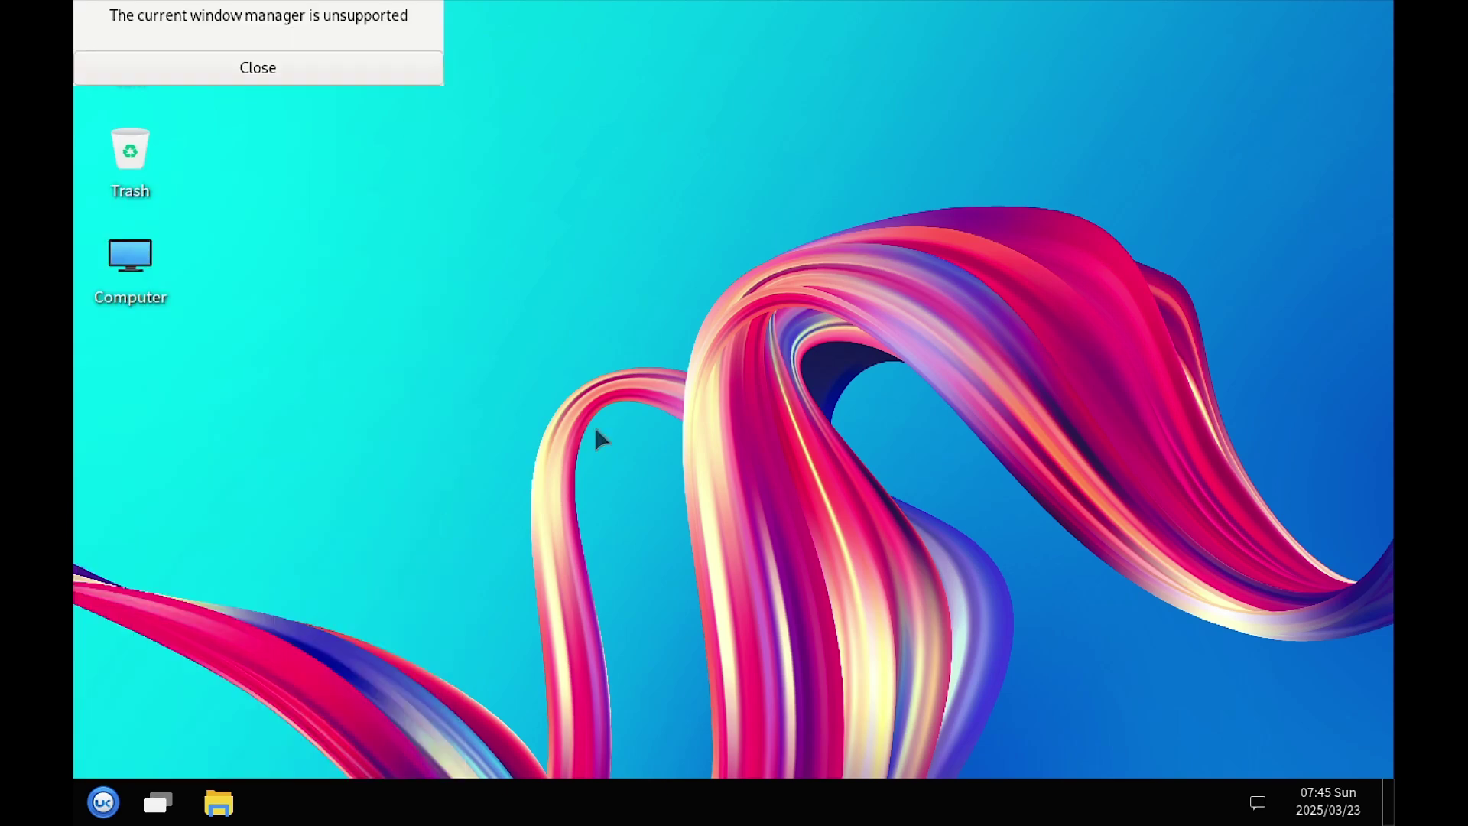
click(260, 73)
Find Removable Drives and Media in the application list, view its storage preferences, and close them
click(103, 801)
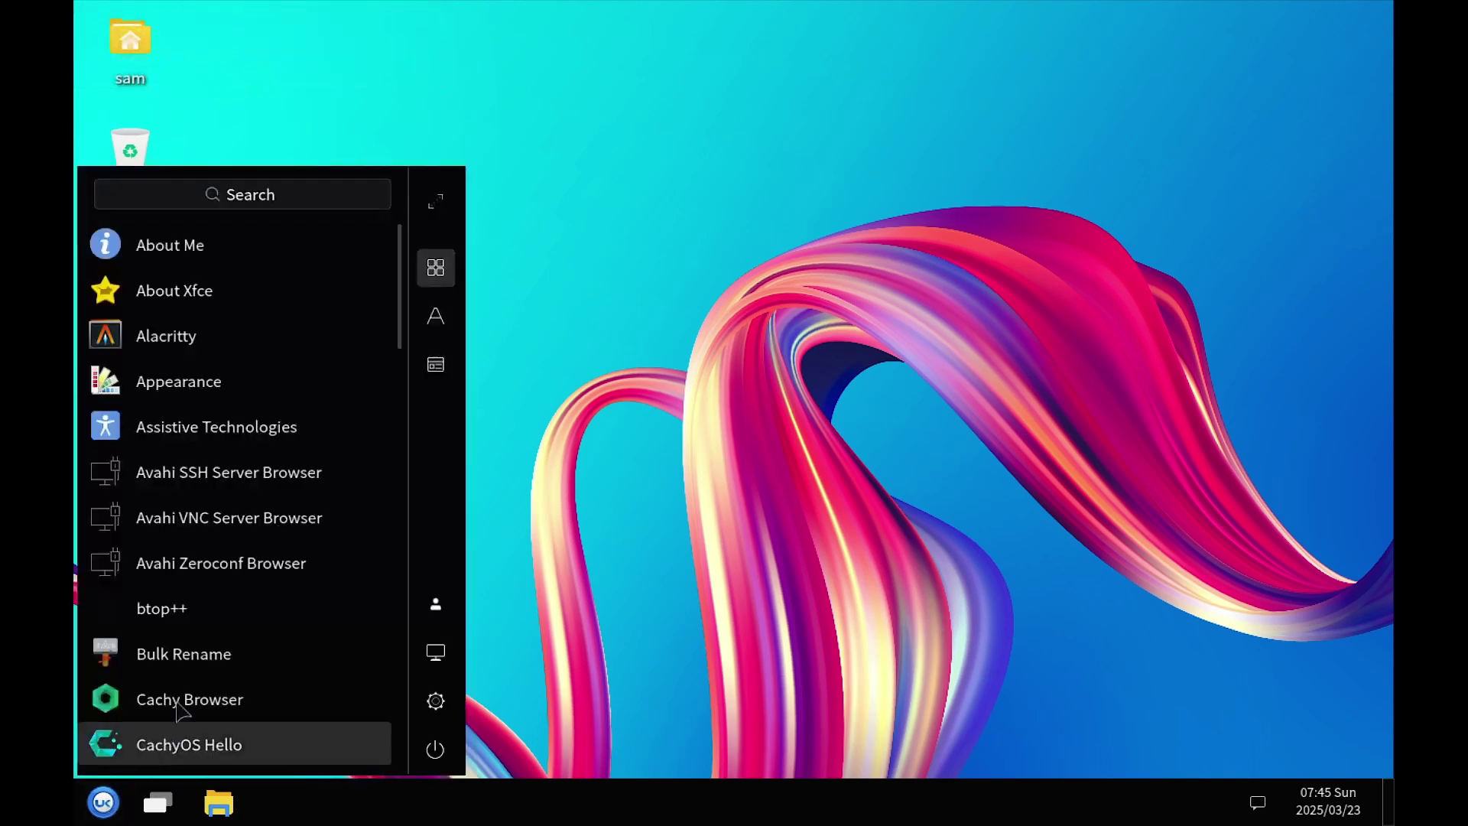
scroll(183, 665, down, 15)
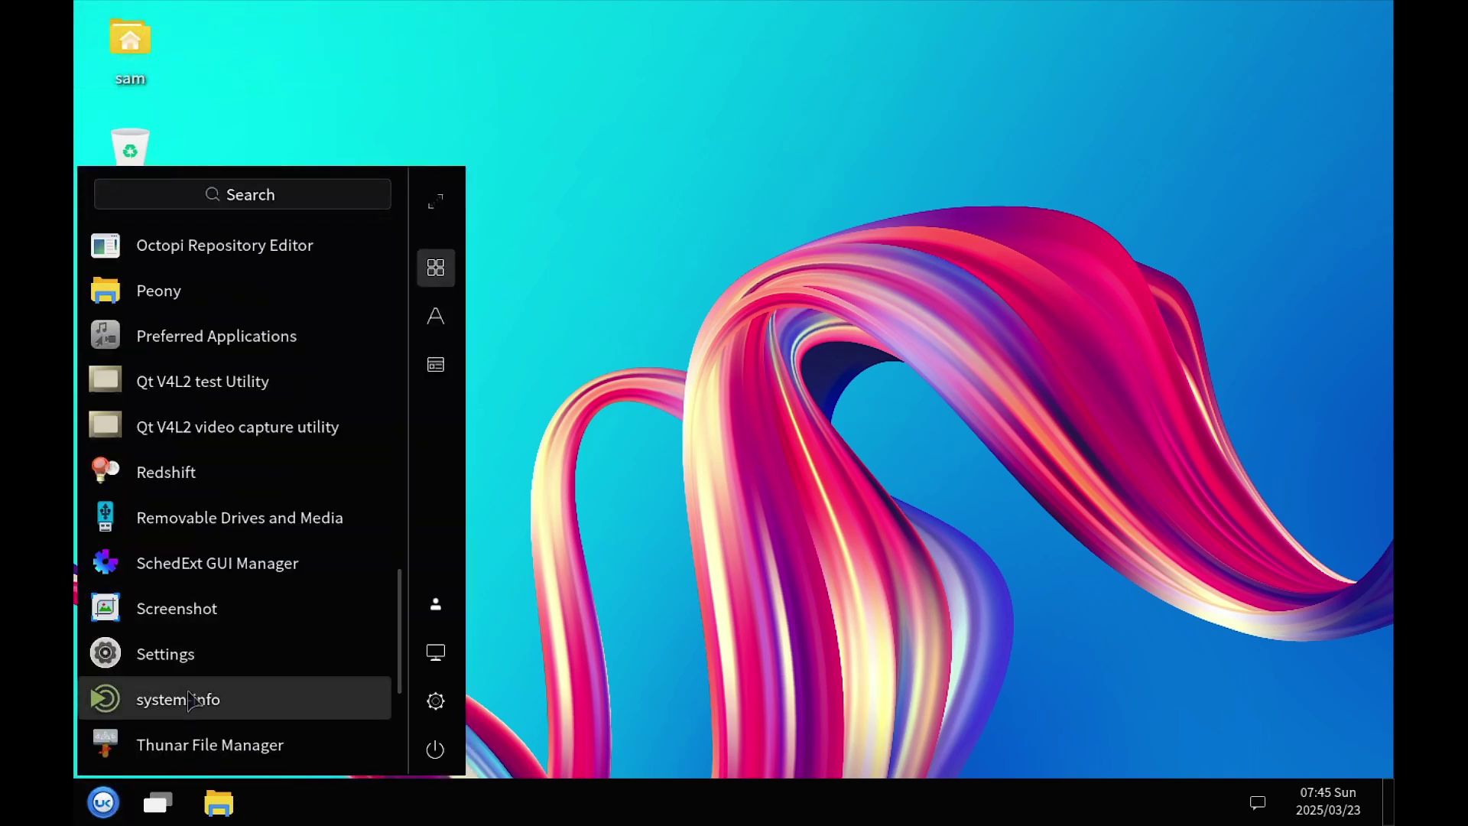
scroll(229, 700, down, 2)
scroll(242, 724, down, 1)
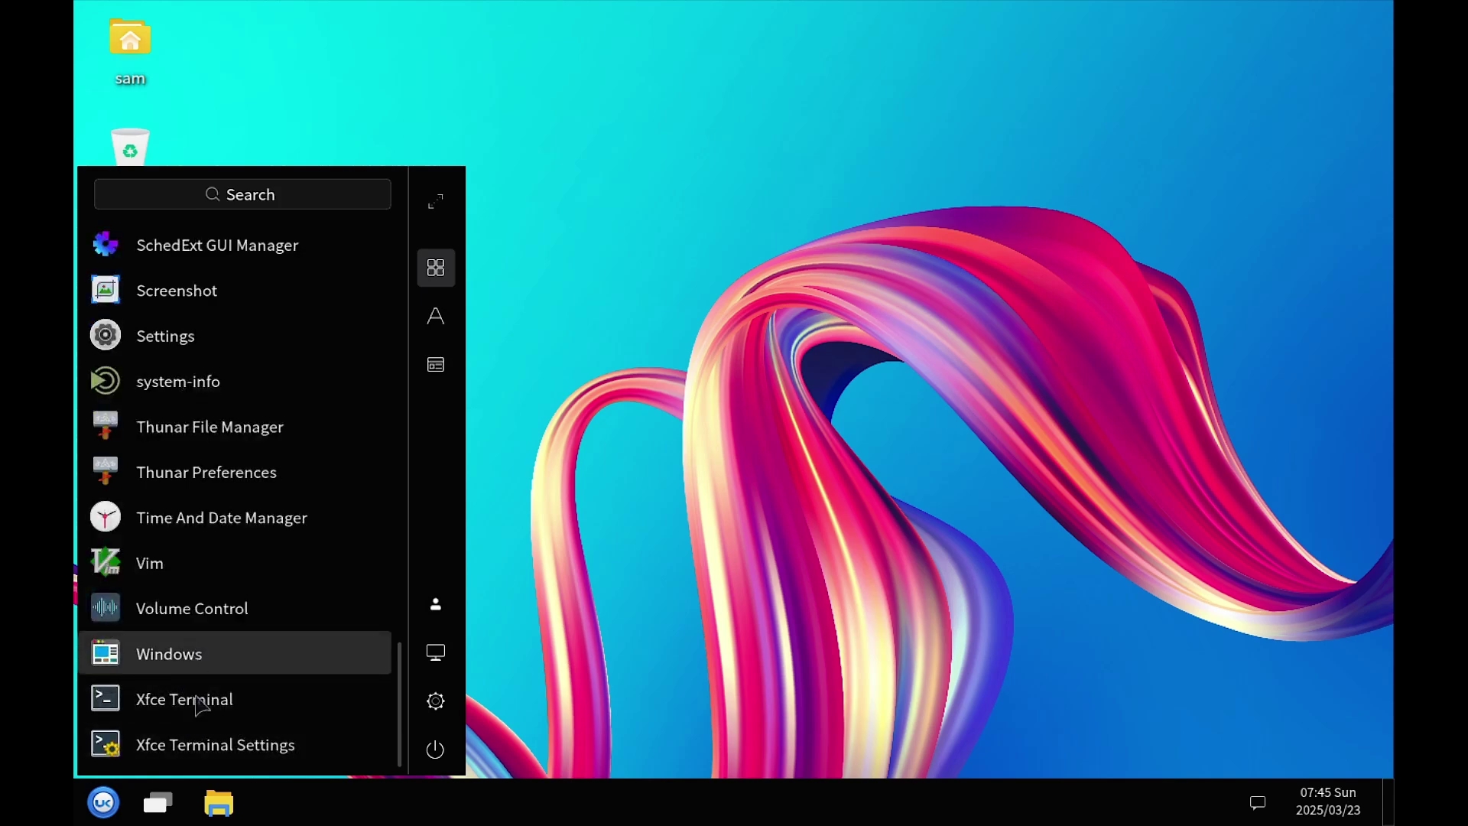
scroll(325, 575, up, 3)
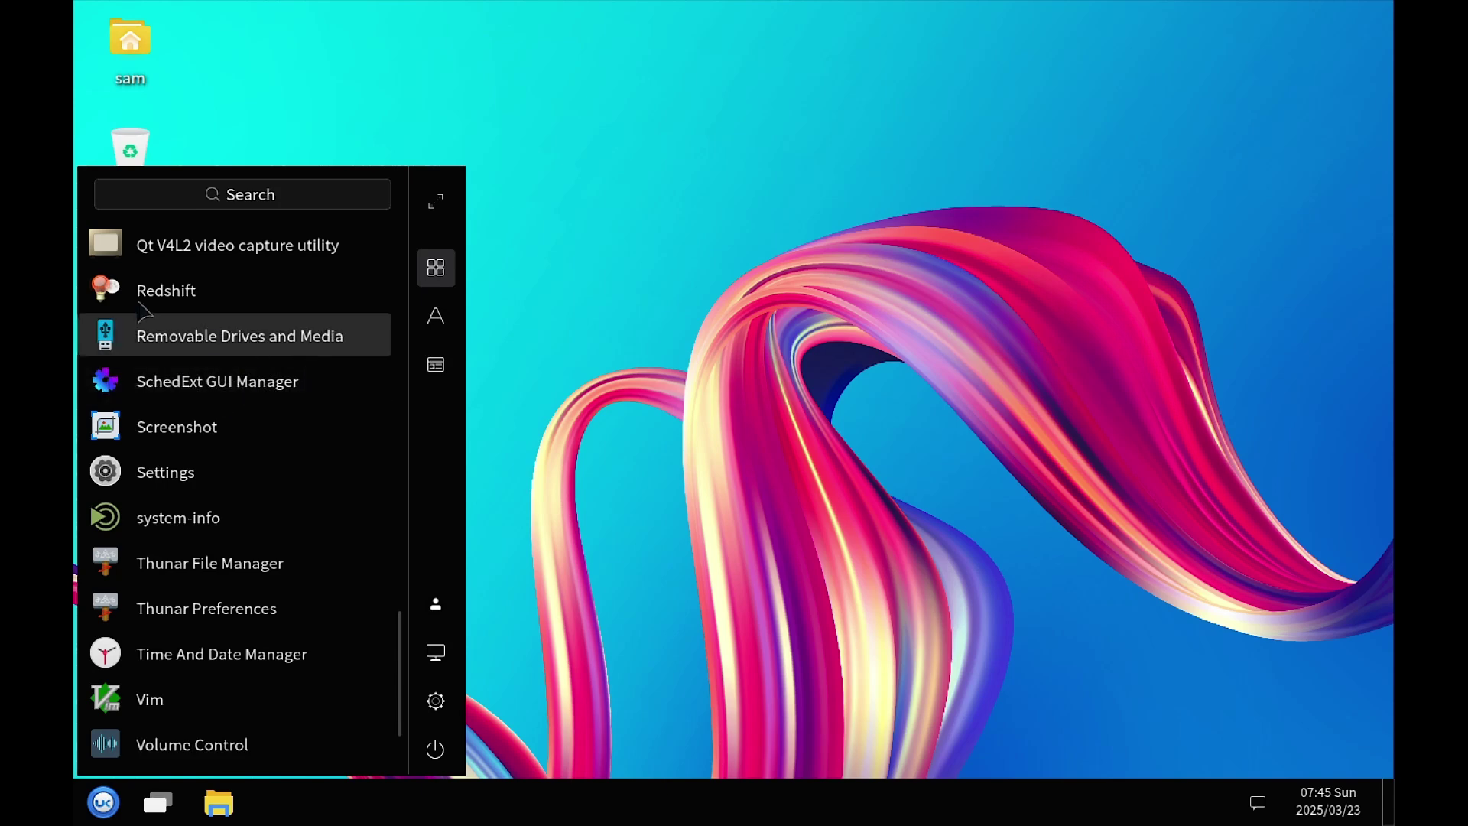
click(233, 340)
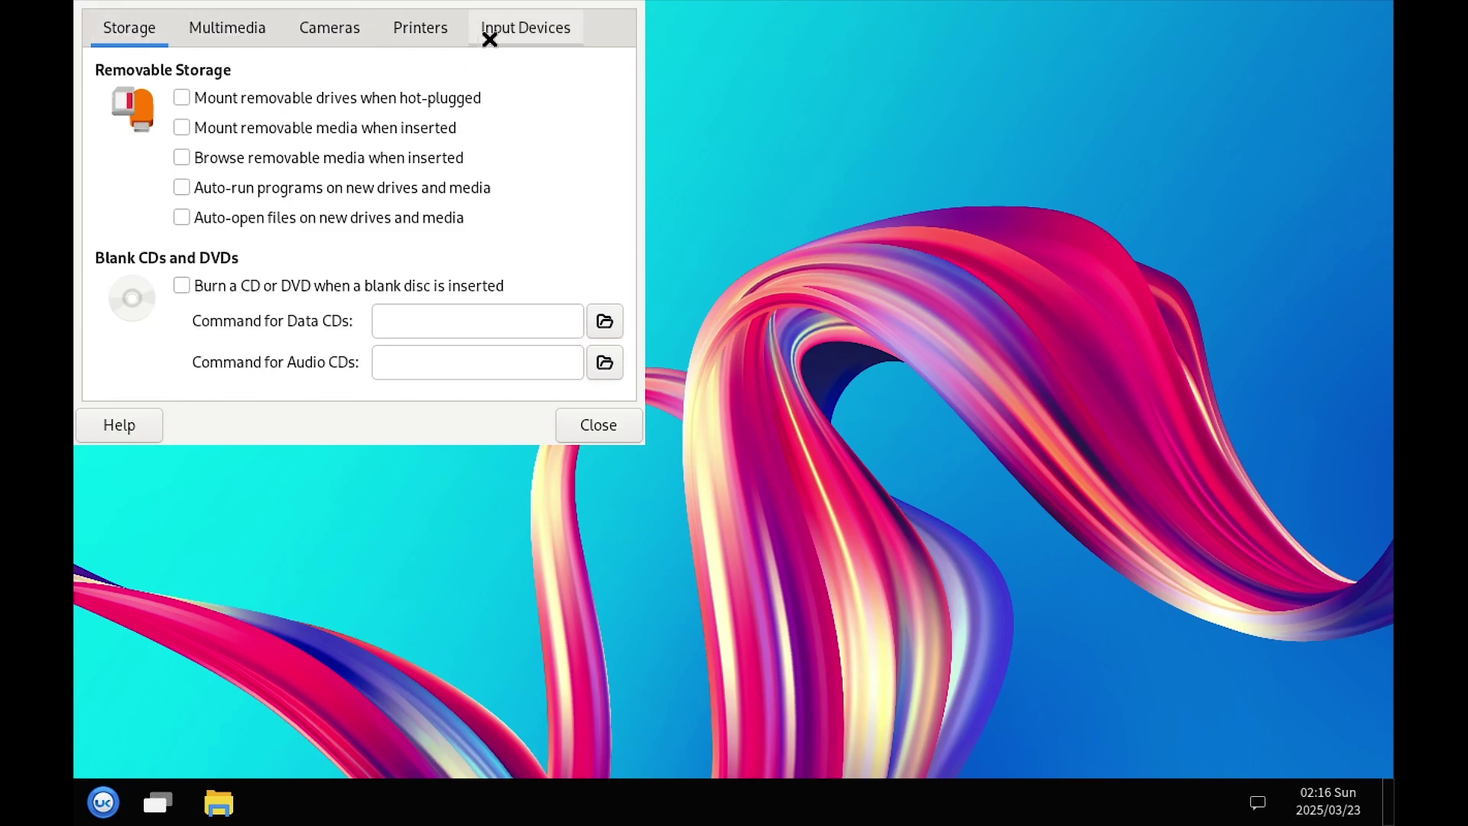
click(586, 423)
Browse the full list of installed applications and view the desktop's context options
click(103, 802)
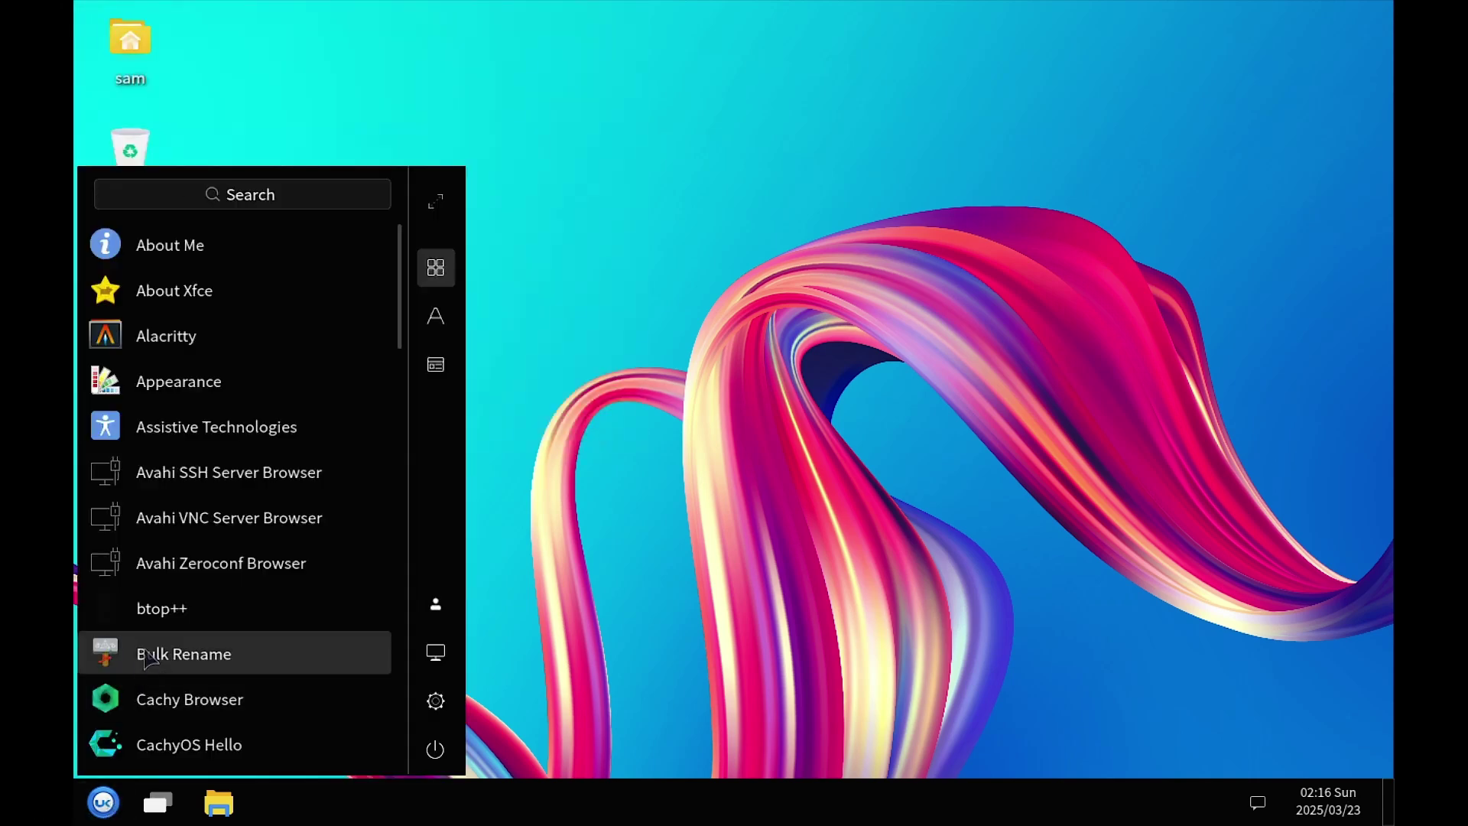
scroll(225, 527, down, 5)
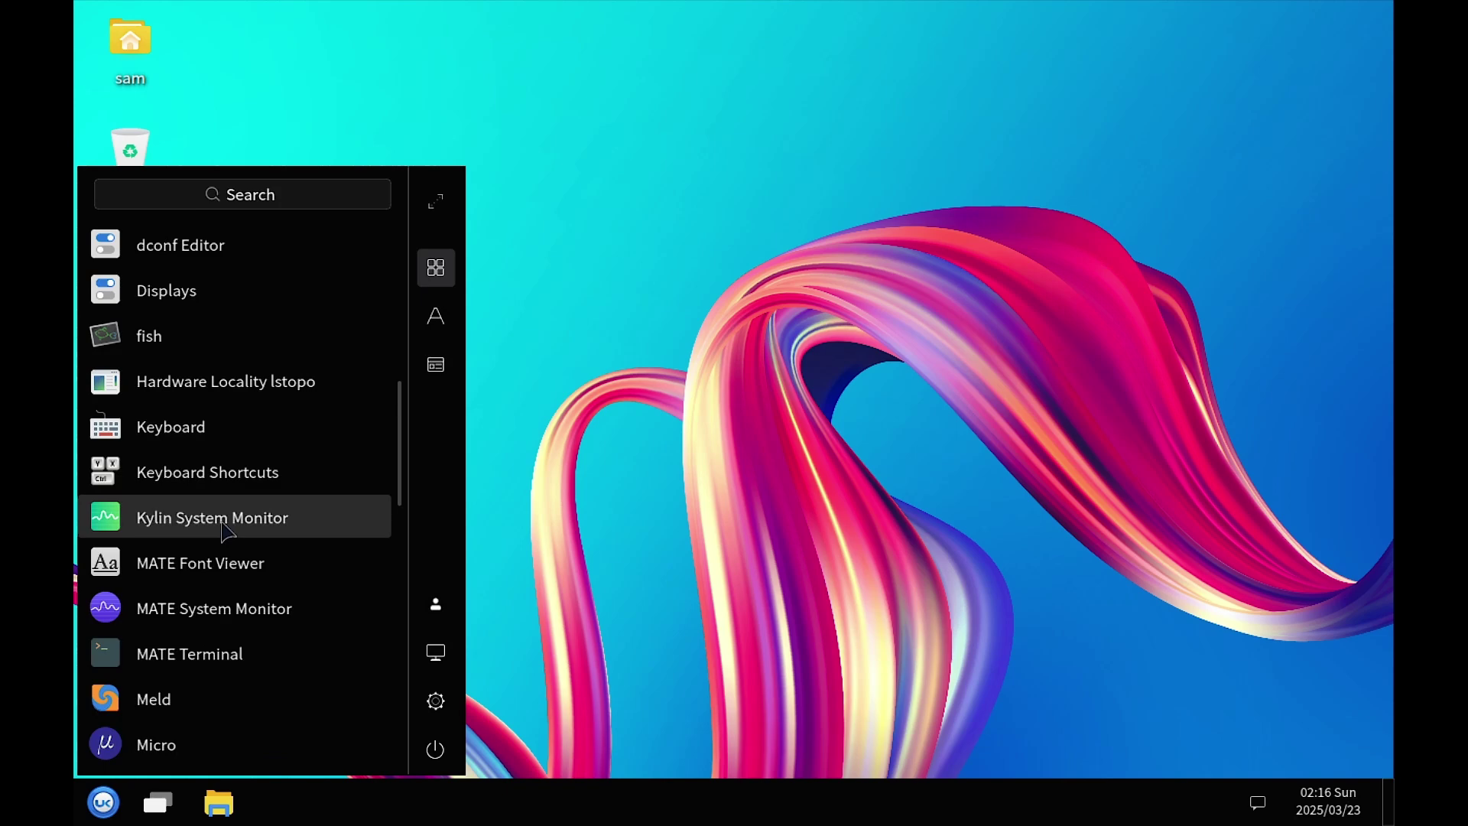
scroll(225, 527, down, 3)
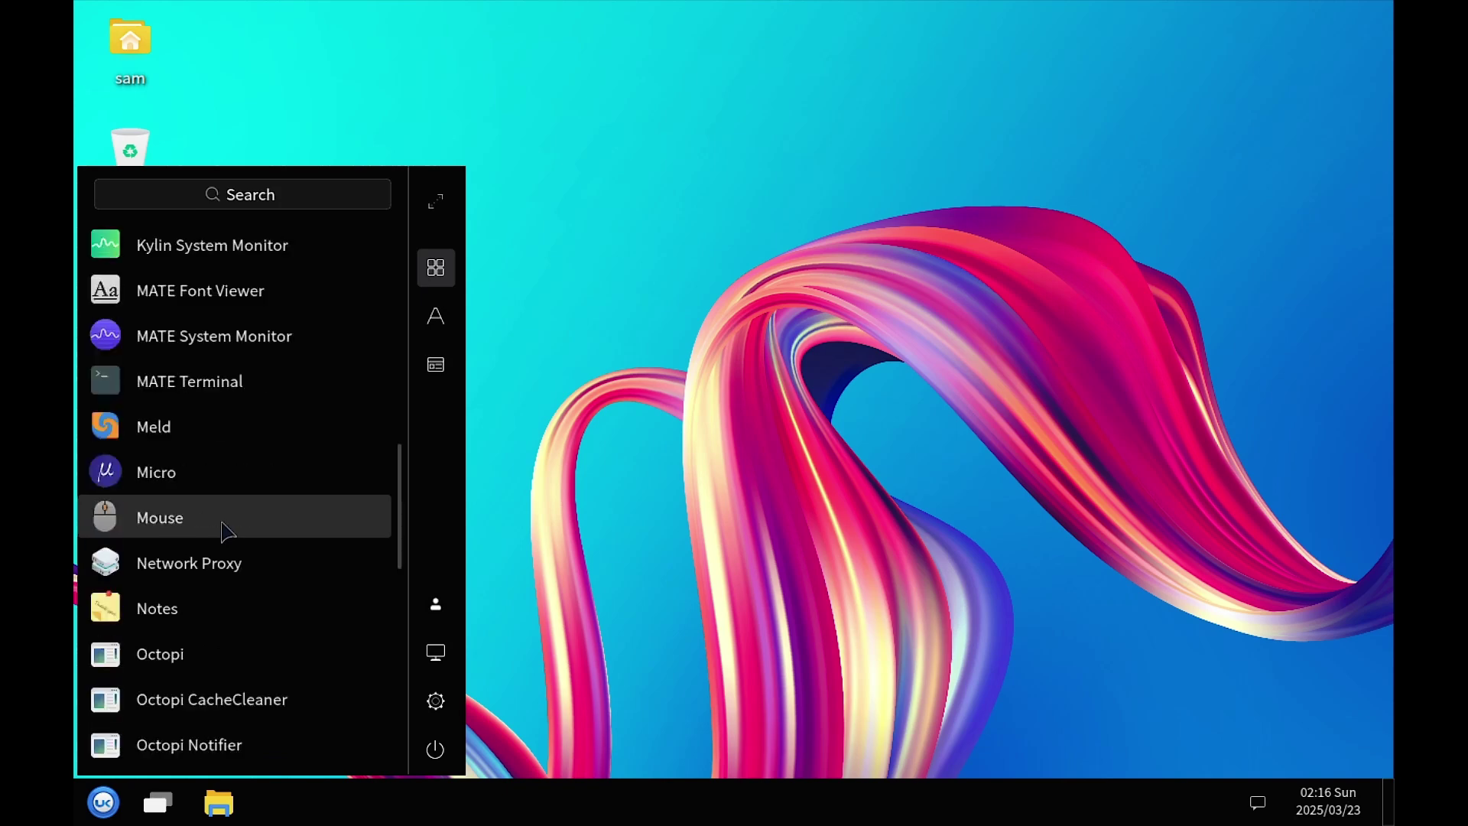
scroll(225, 528, down, 10)
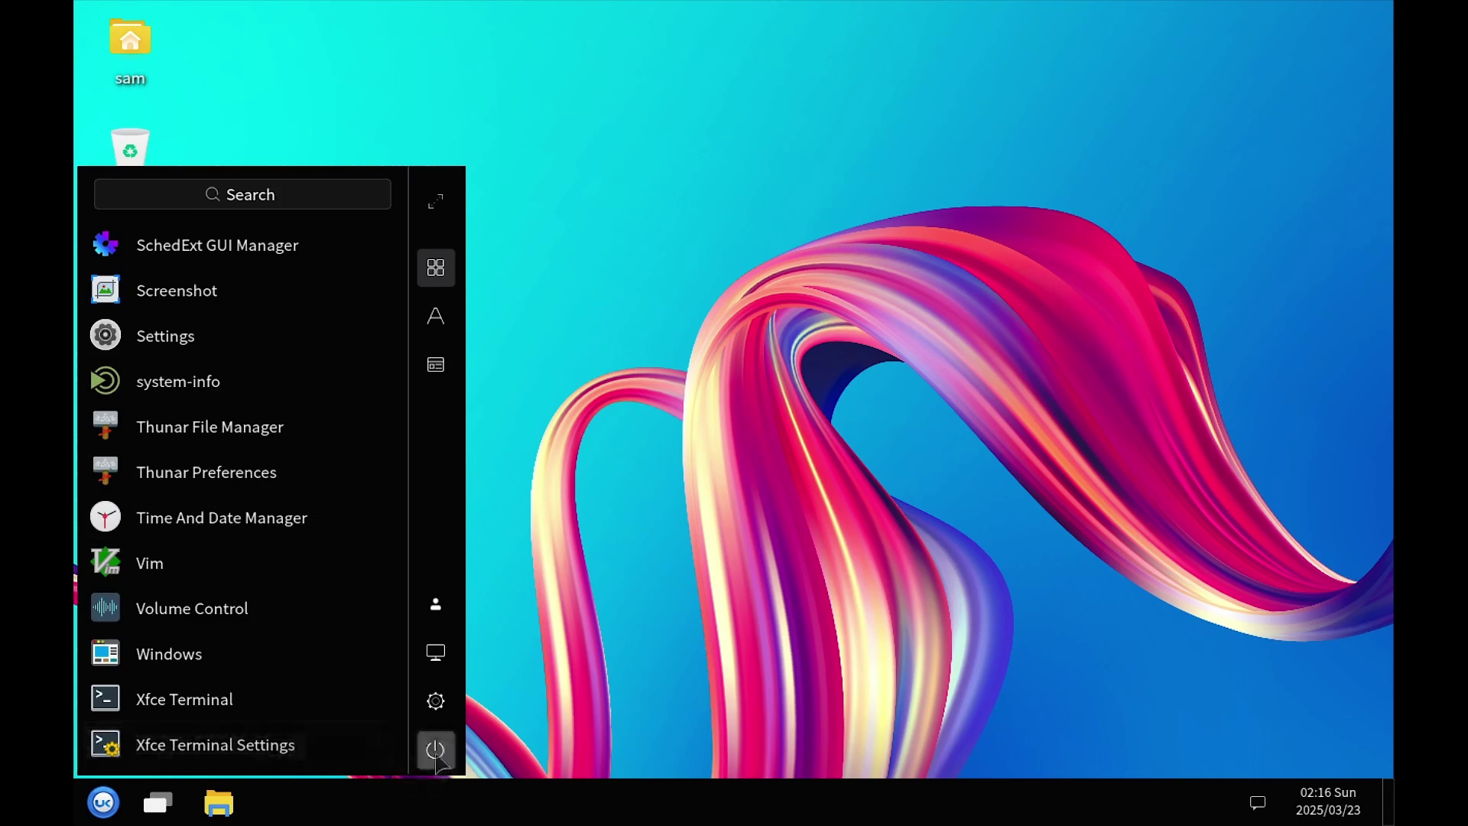
click(602, 204)
right_click(603, 201)
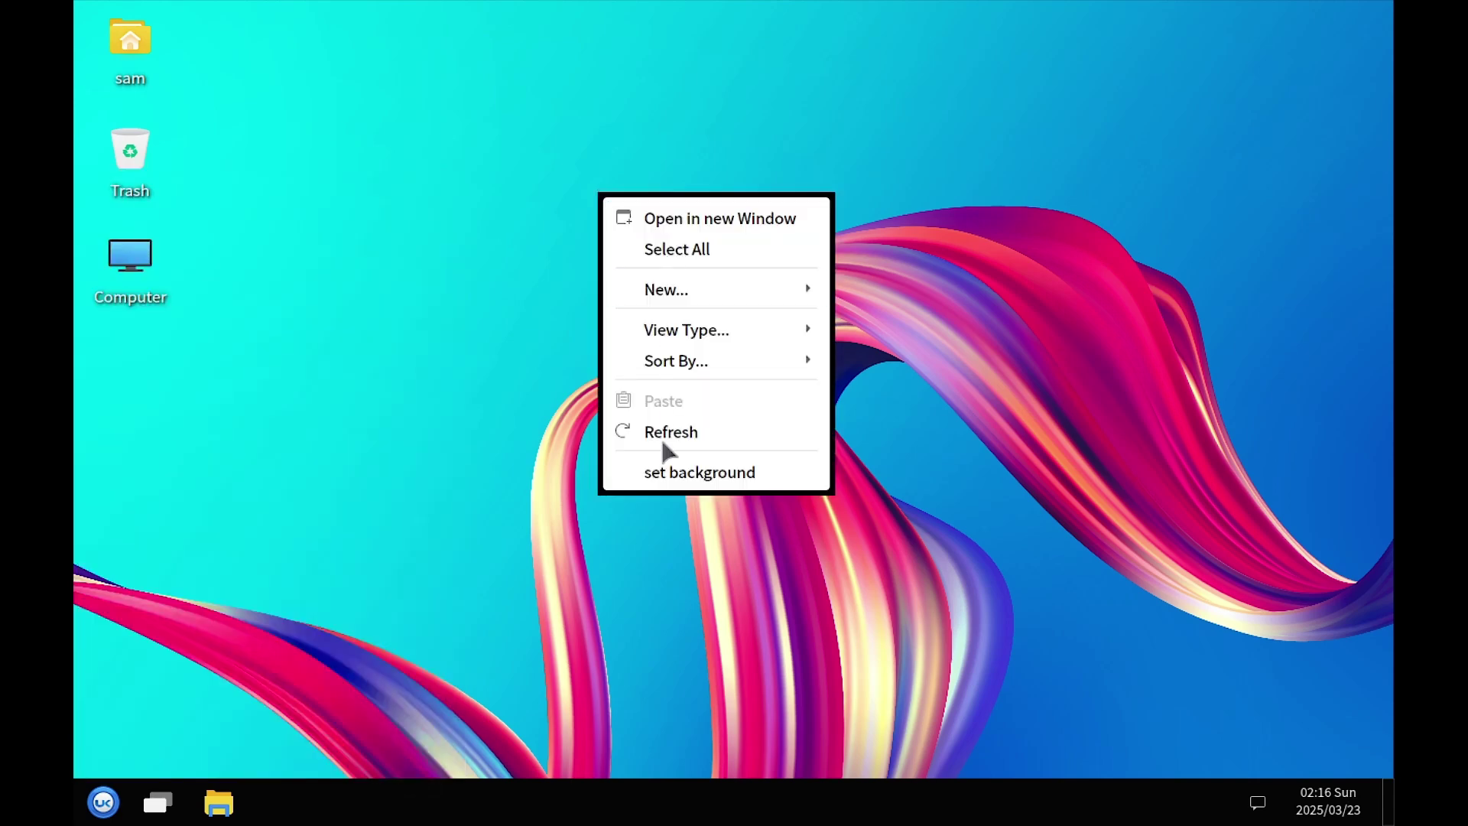
Open the System display settings, review the available resolutions with 1920x1080 selected, and look over the remaining display options
click(103, 802)
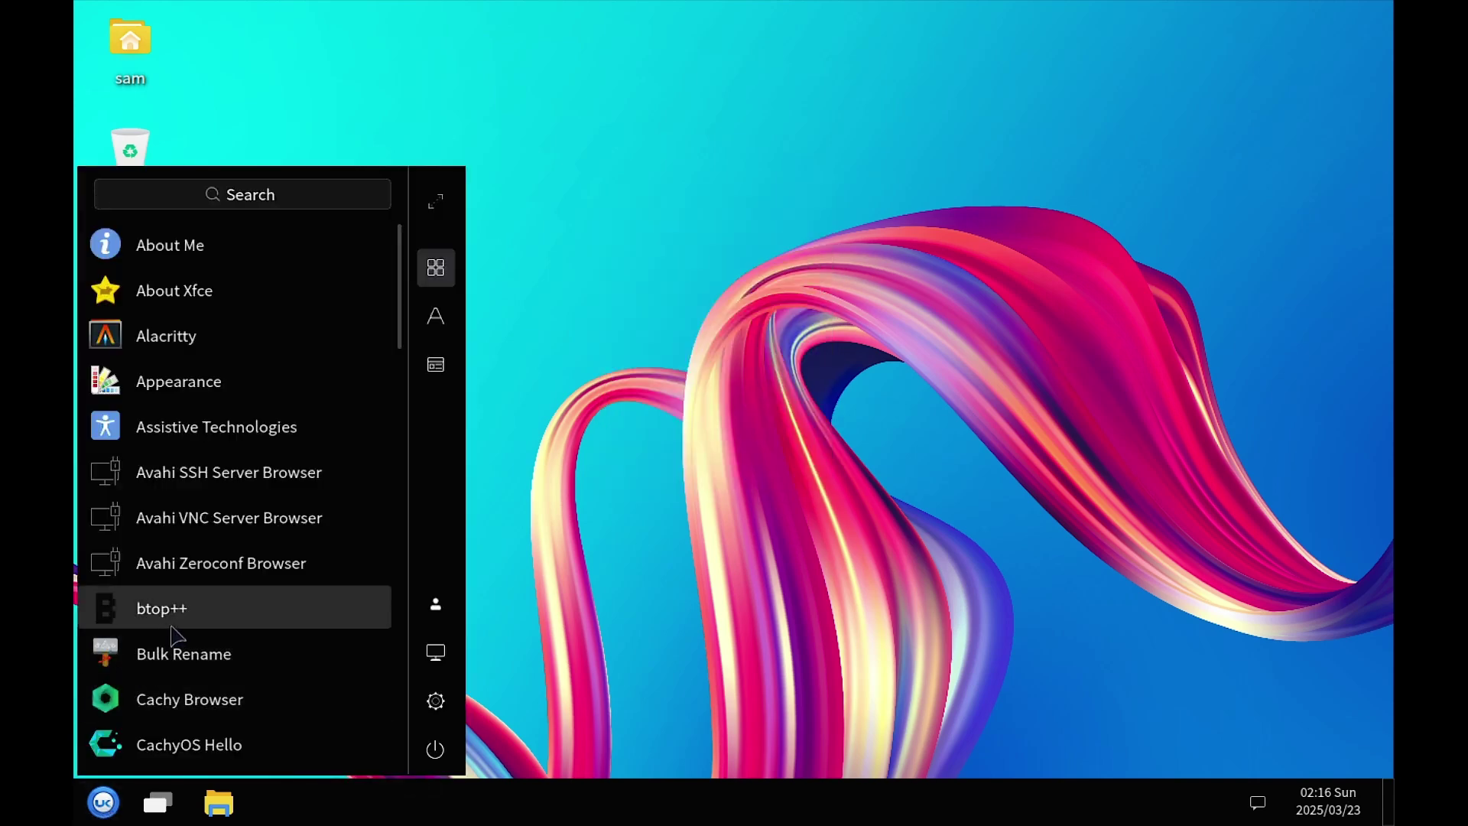
click(772, 295)
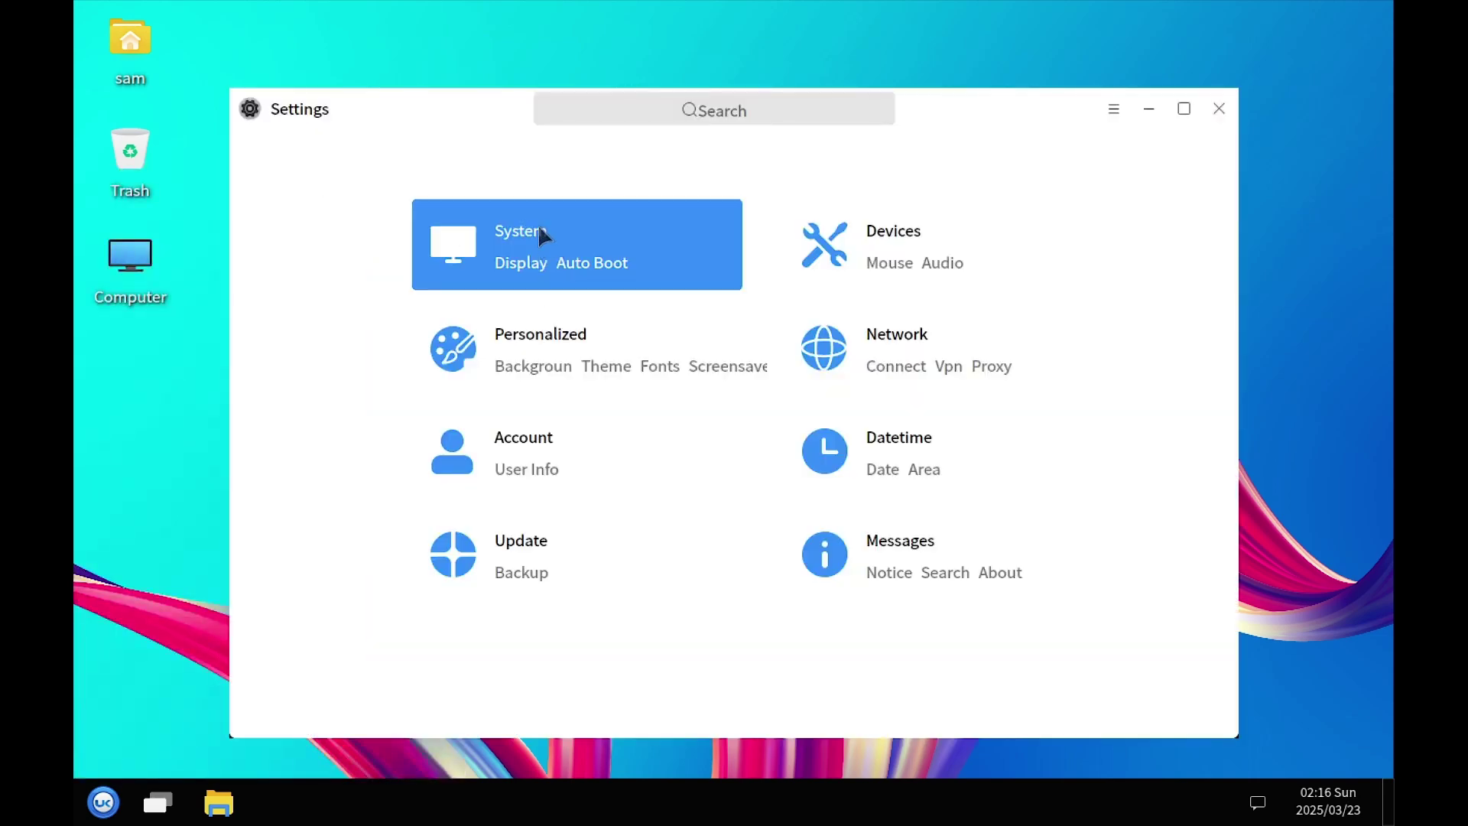
click(538, 226)
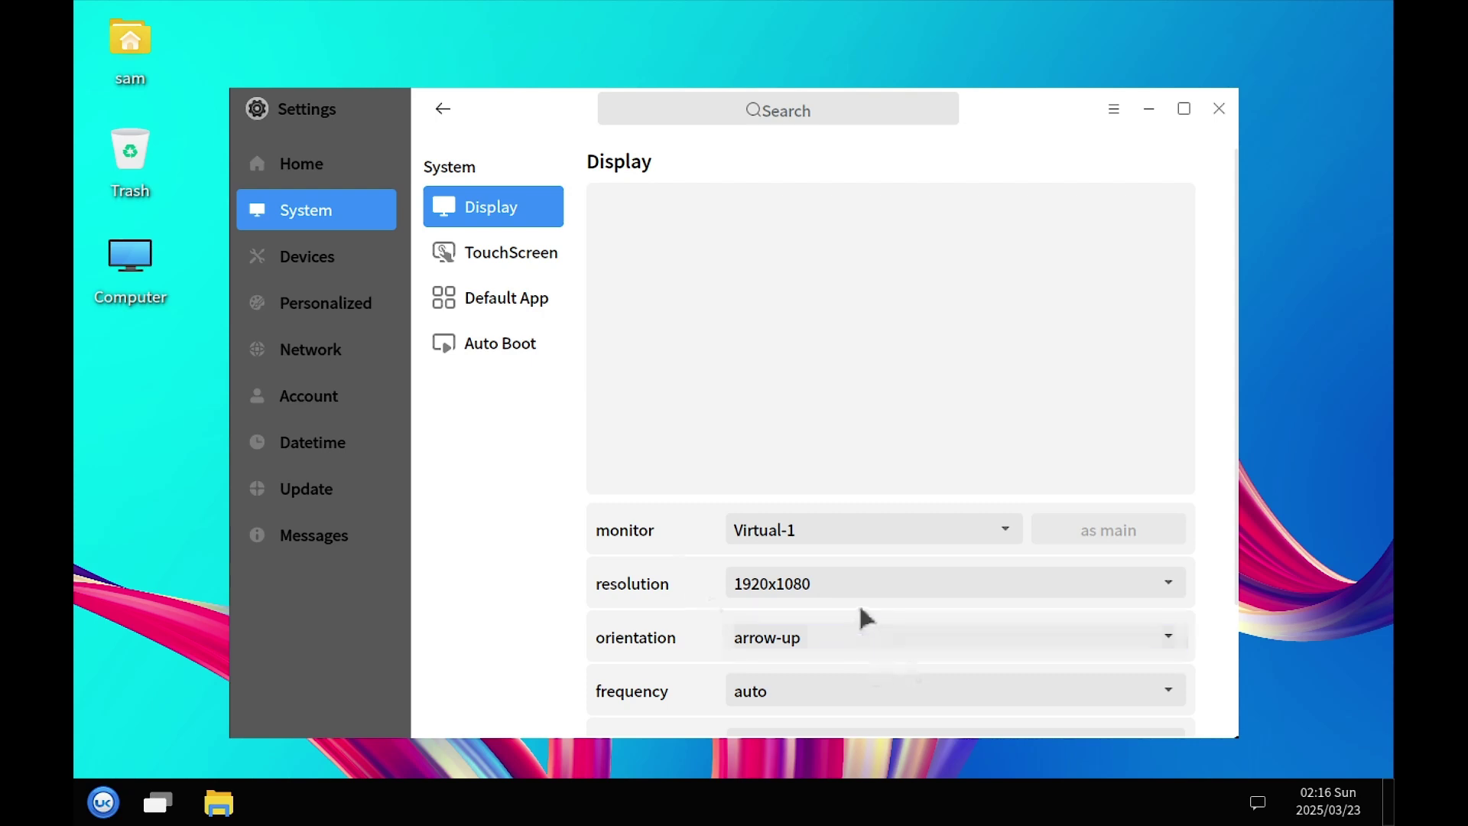
click(879, 584)
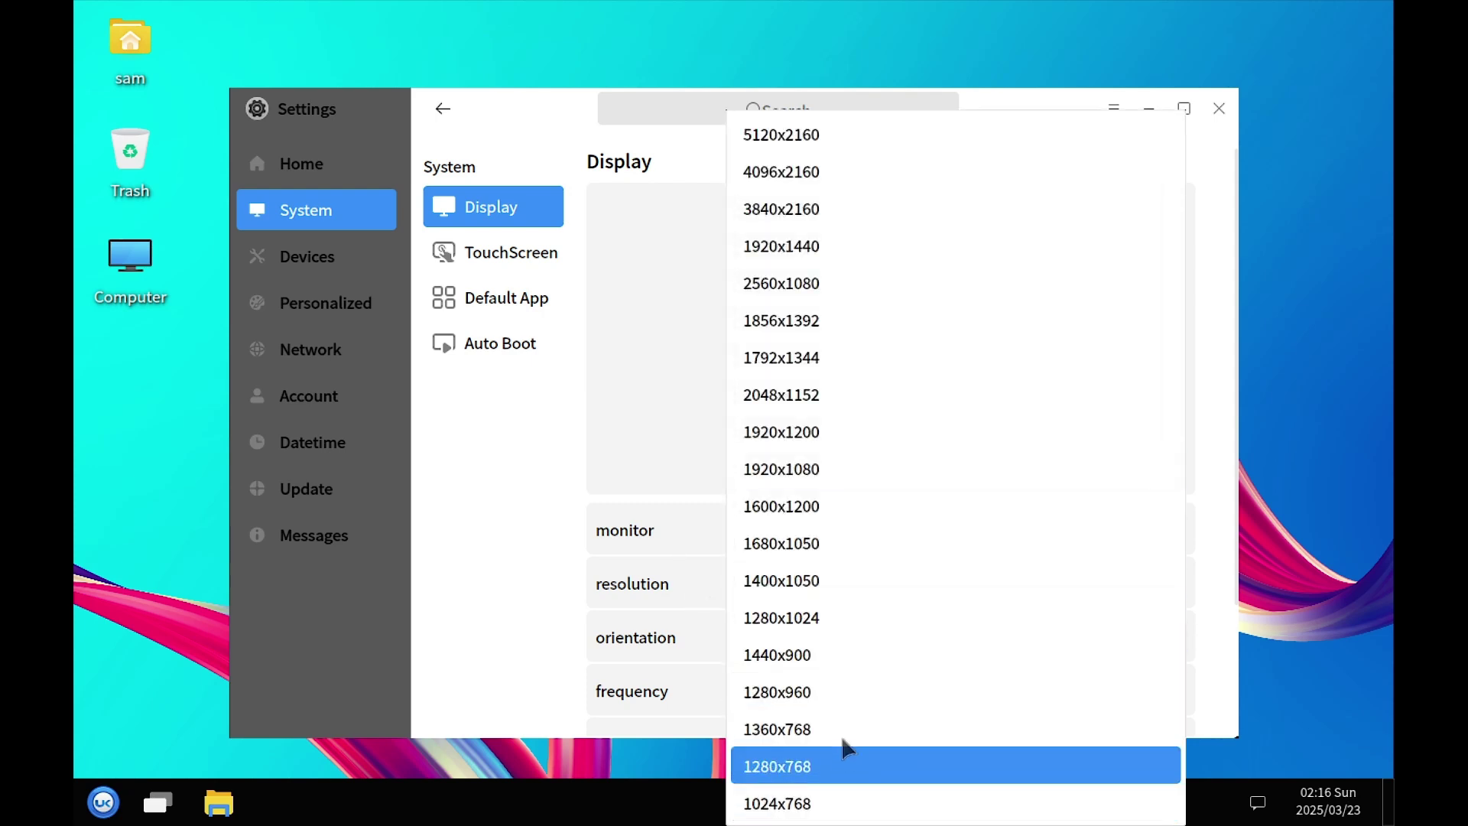
click(813, 475)
scroll(938, 600, down, 3)
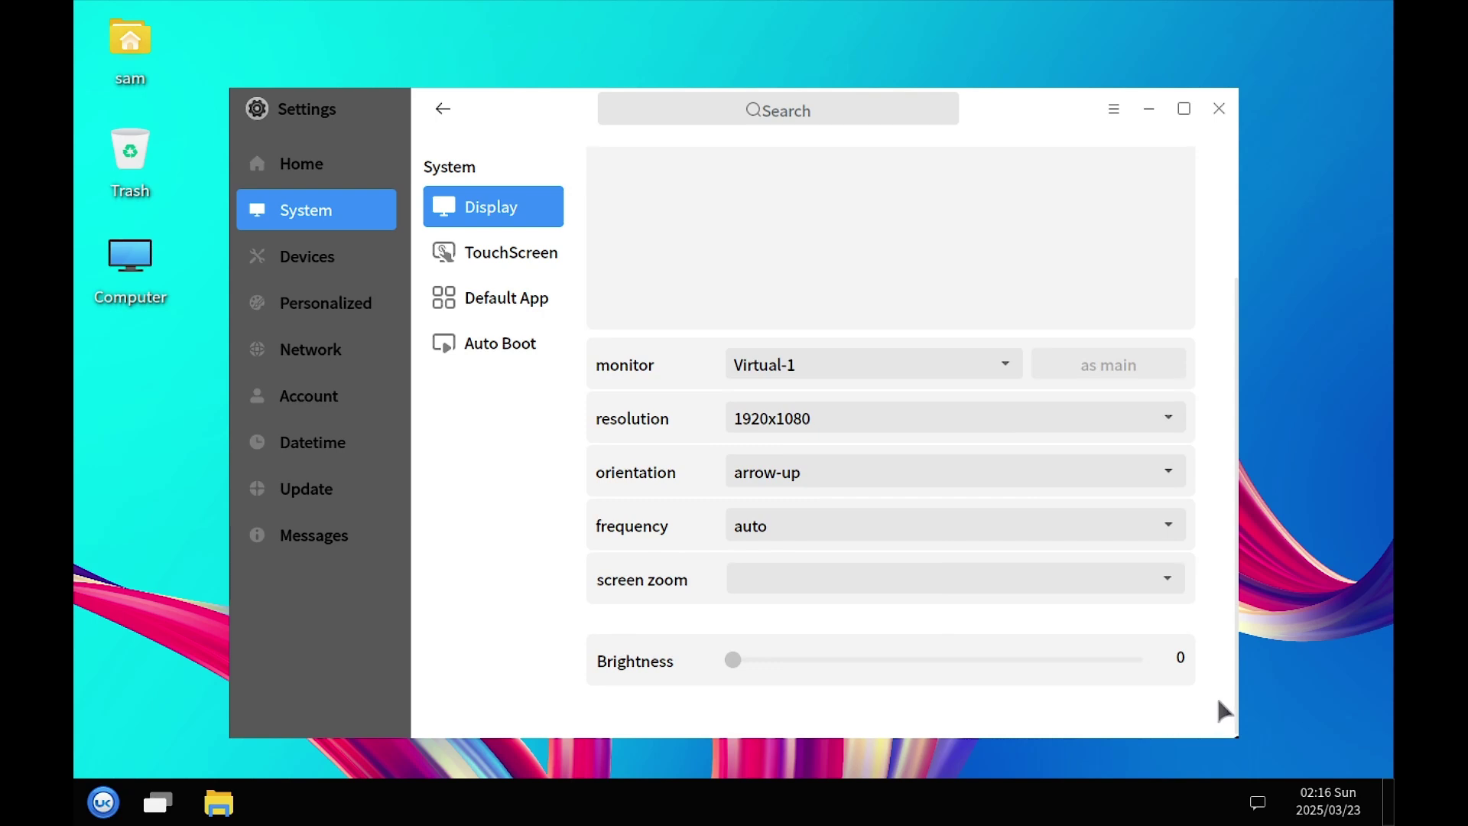
Recheck the resolution choices, view the Auto Boot, Default App and TouchScreen pages, return to Display and close Settings
click(1130, 417)
click(1127, 419)
click(463, 337)
click(472, 302)
click(493, 256)
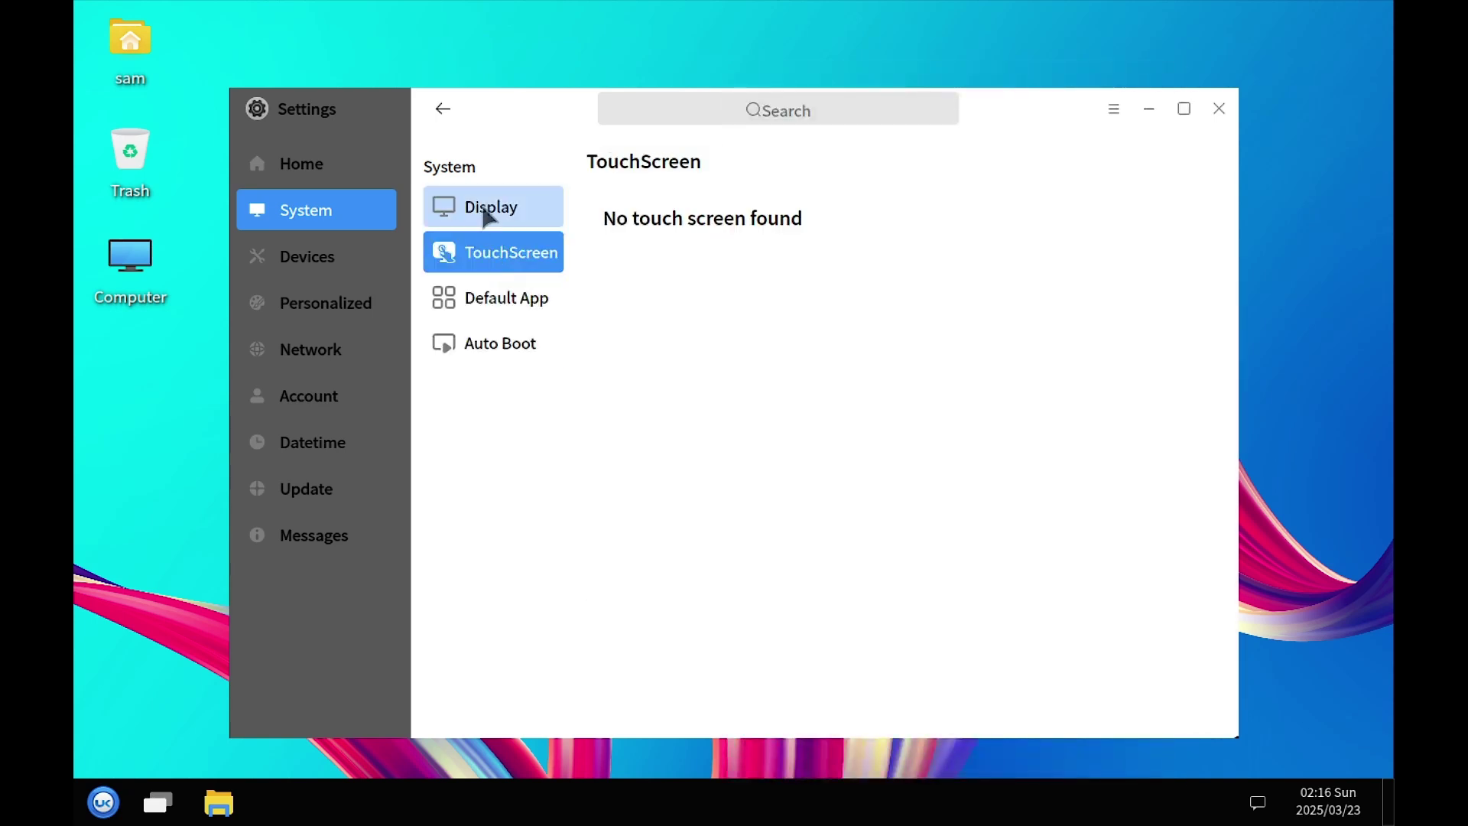
click(485, 214)
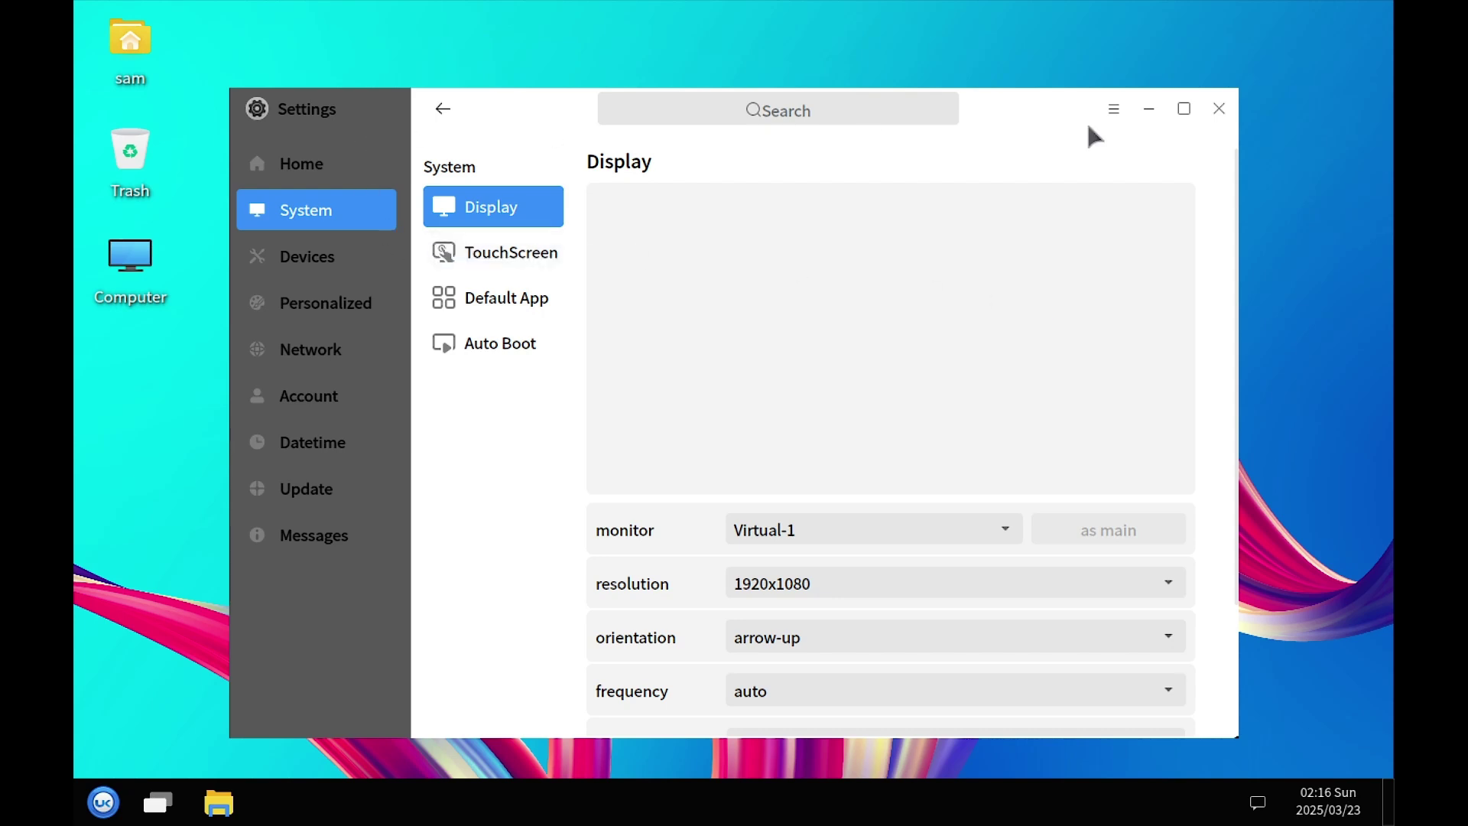
click(1220, 110)
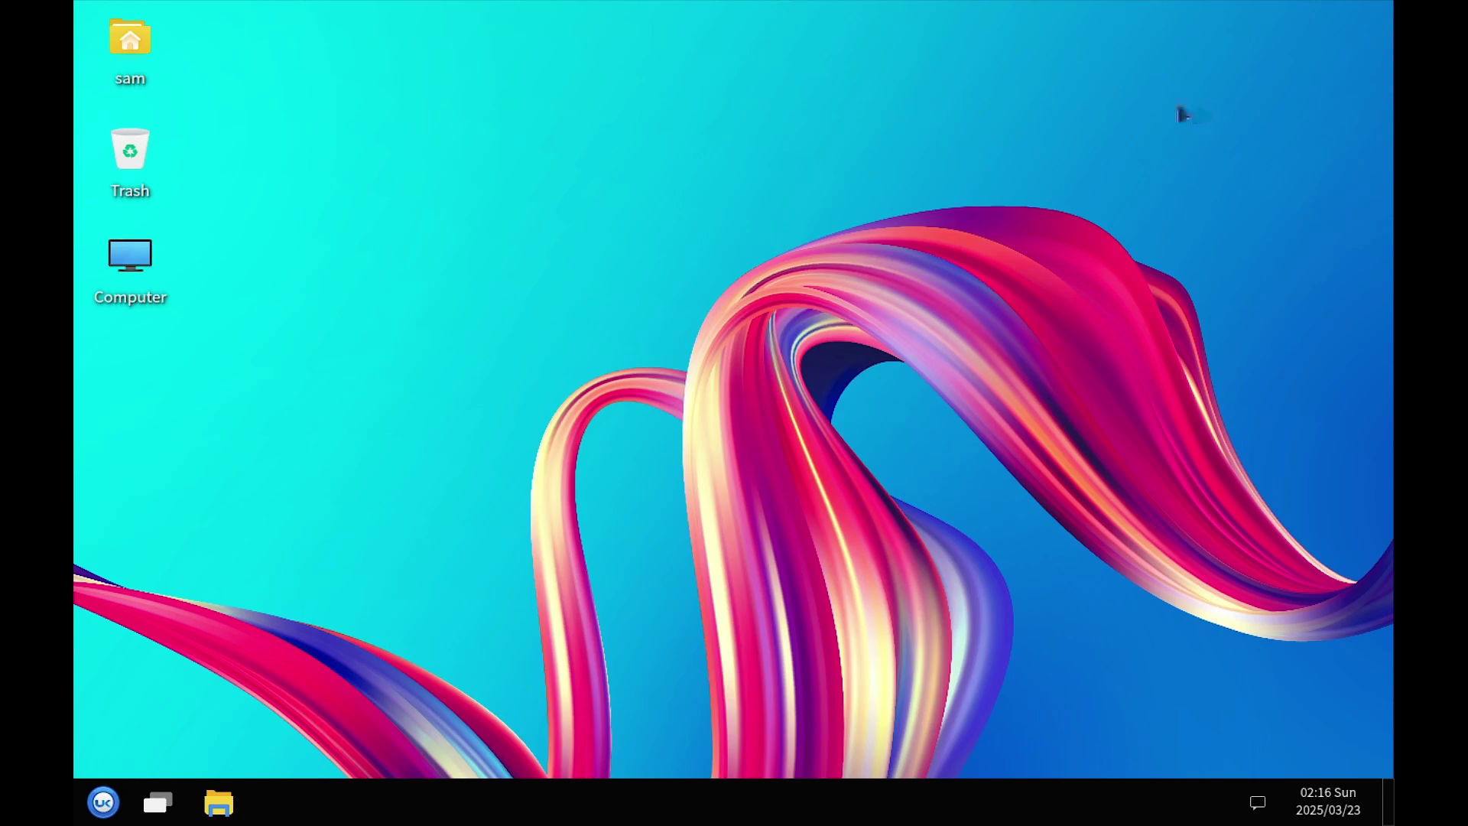